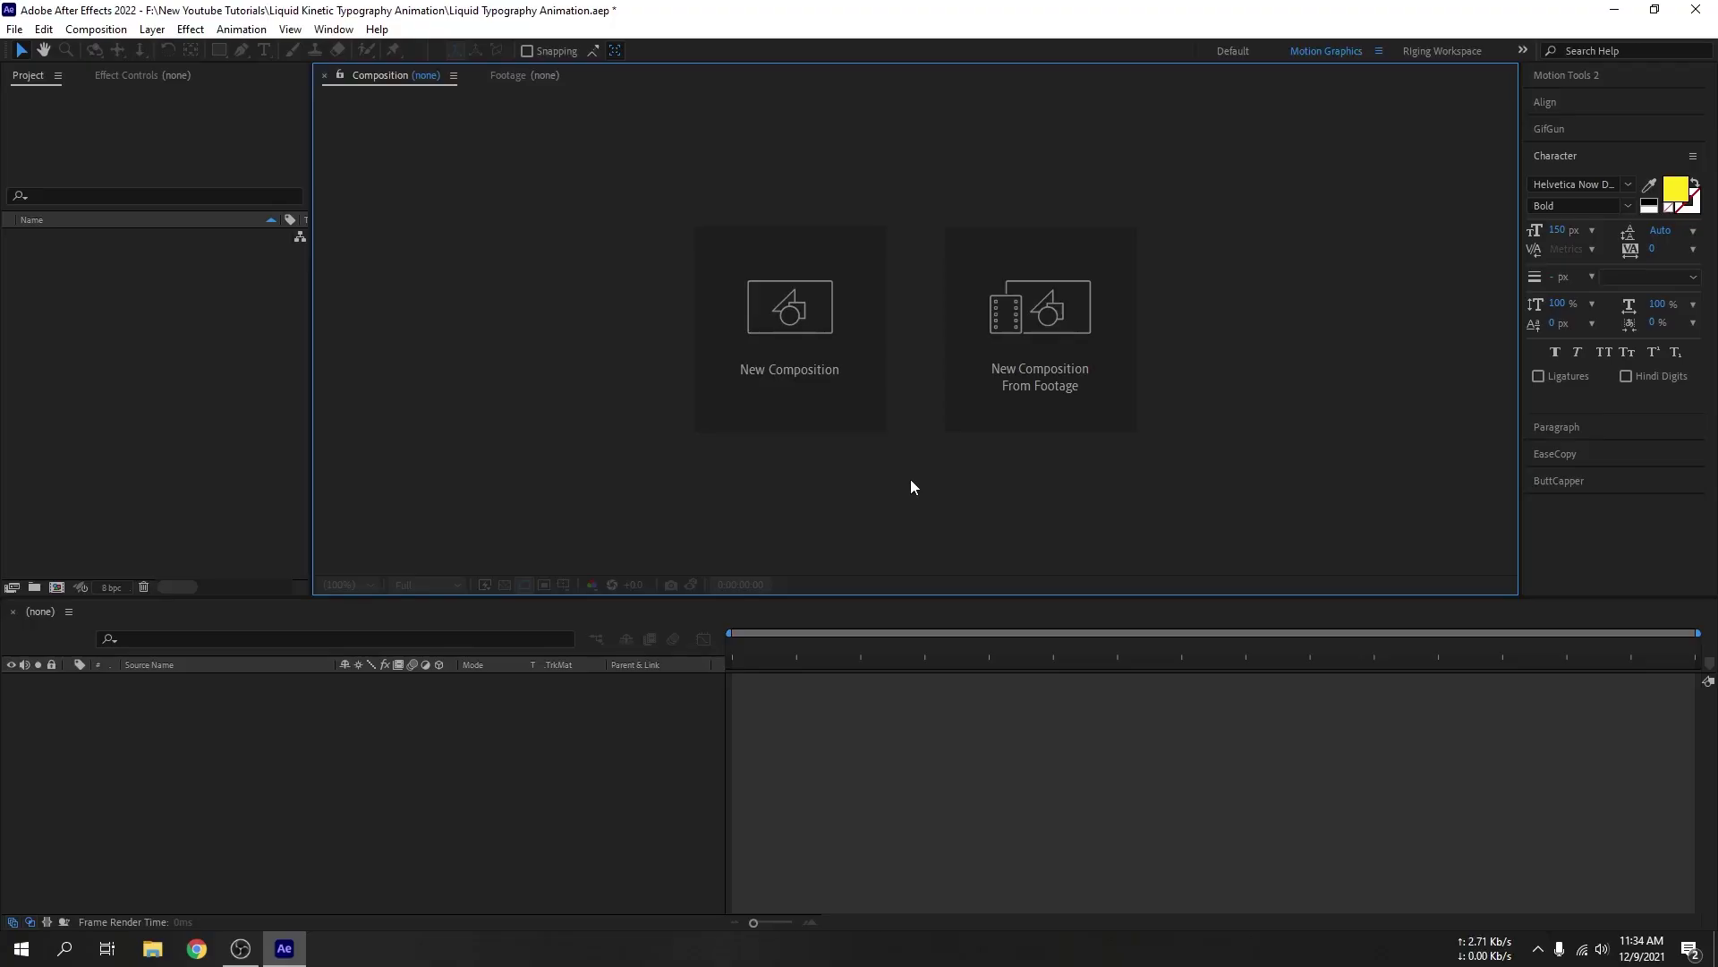
Step: Create a new composition 'Text Placeholder' sized 600×400 with a black background
click(875, 394)
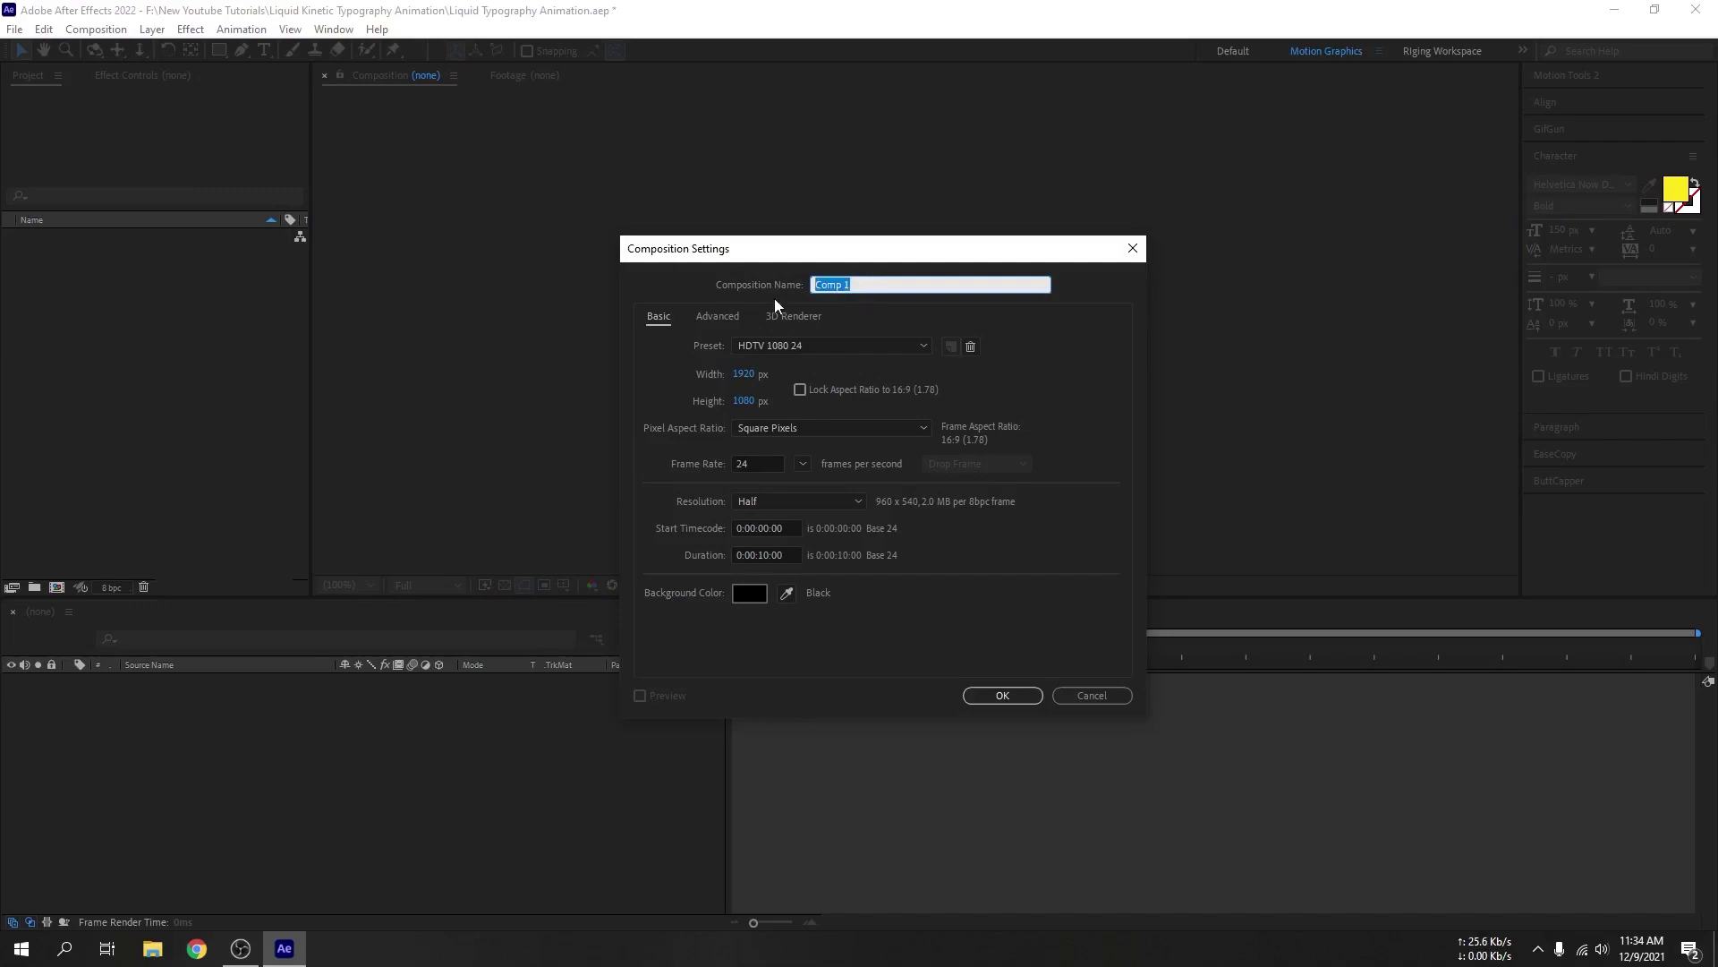
text(Text Placeholder)
click(749, 381)
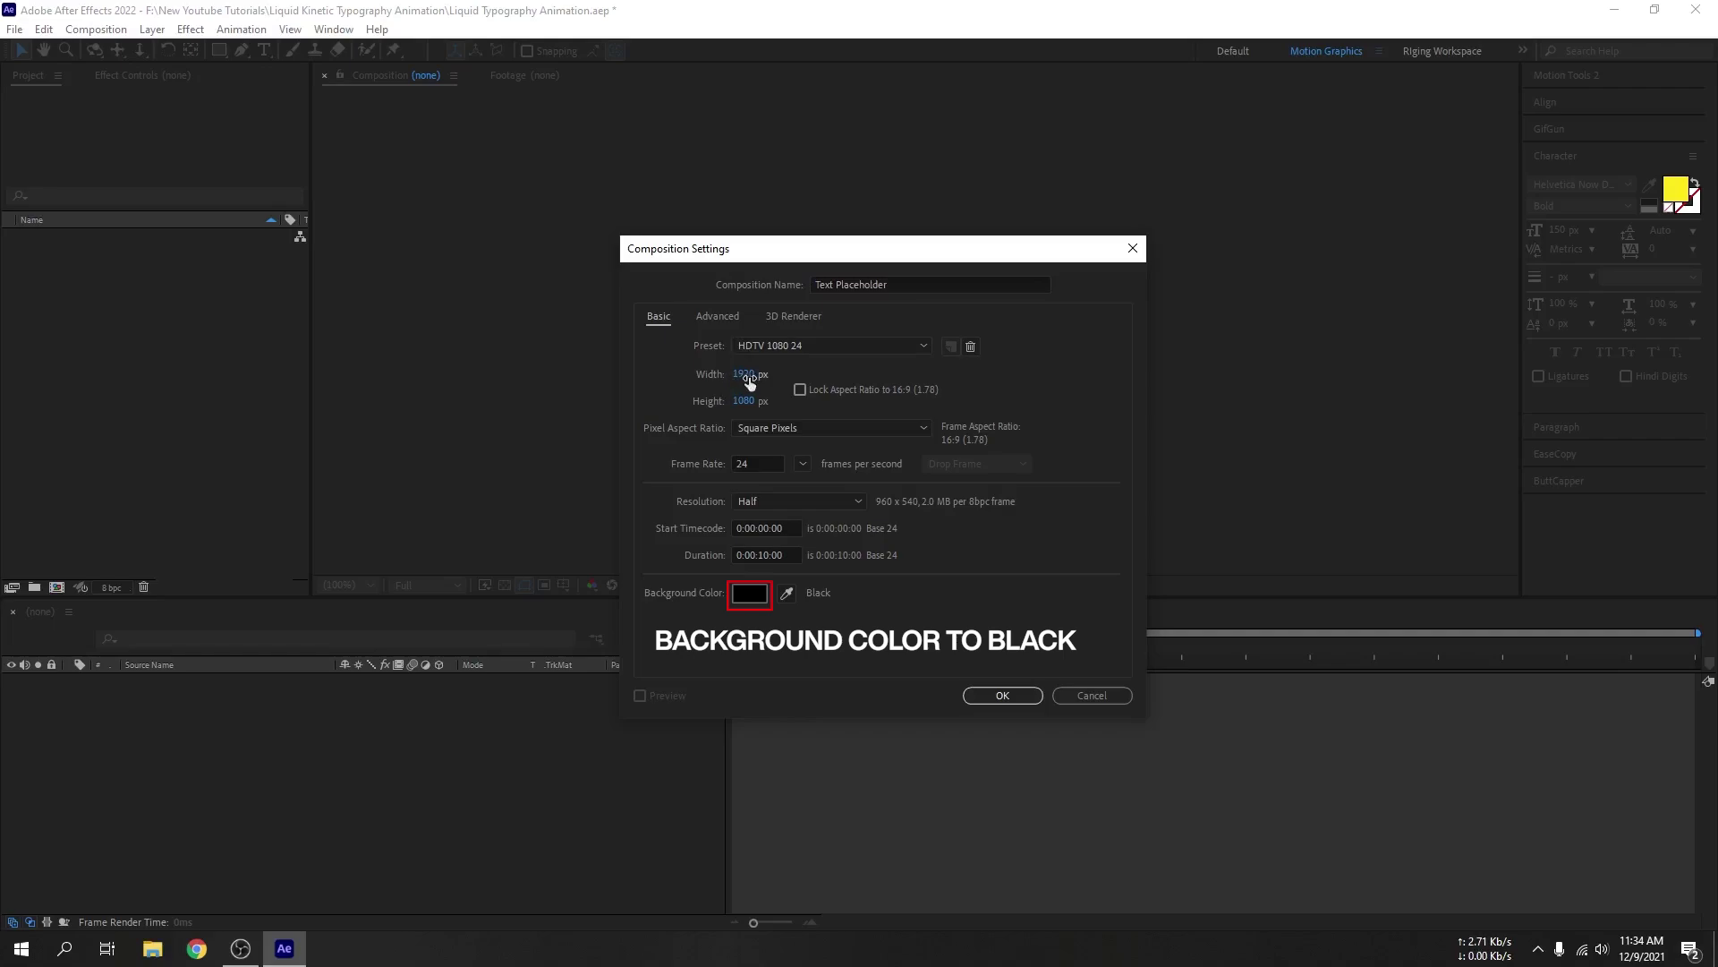
click(749, 382)
text(600)
key(Tab)
text(400)
click(690, 480)
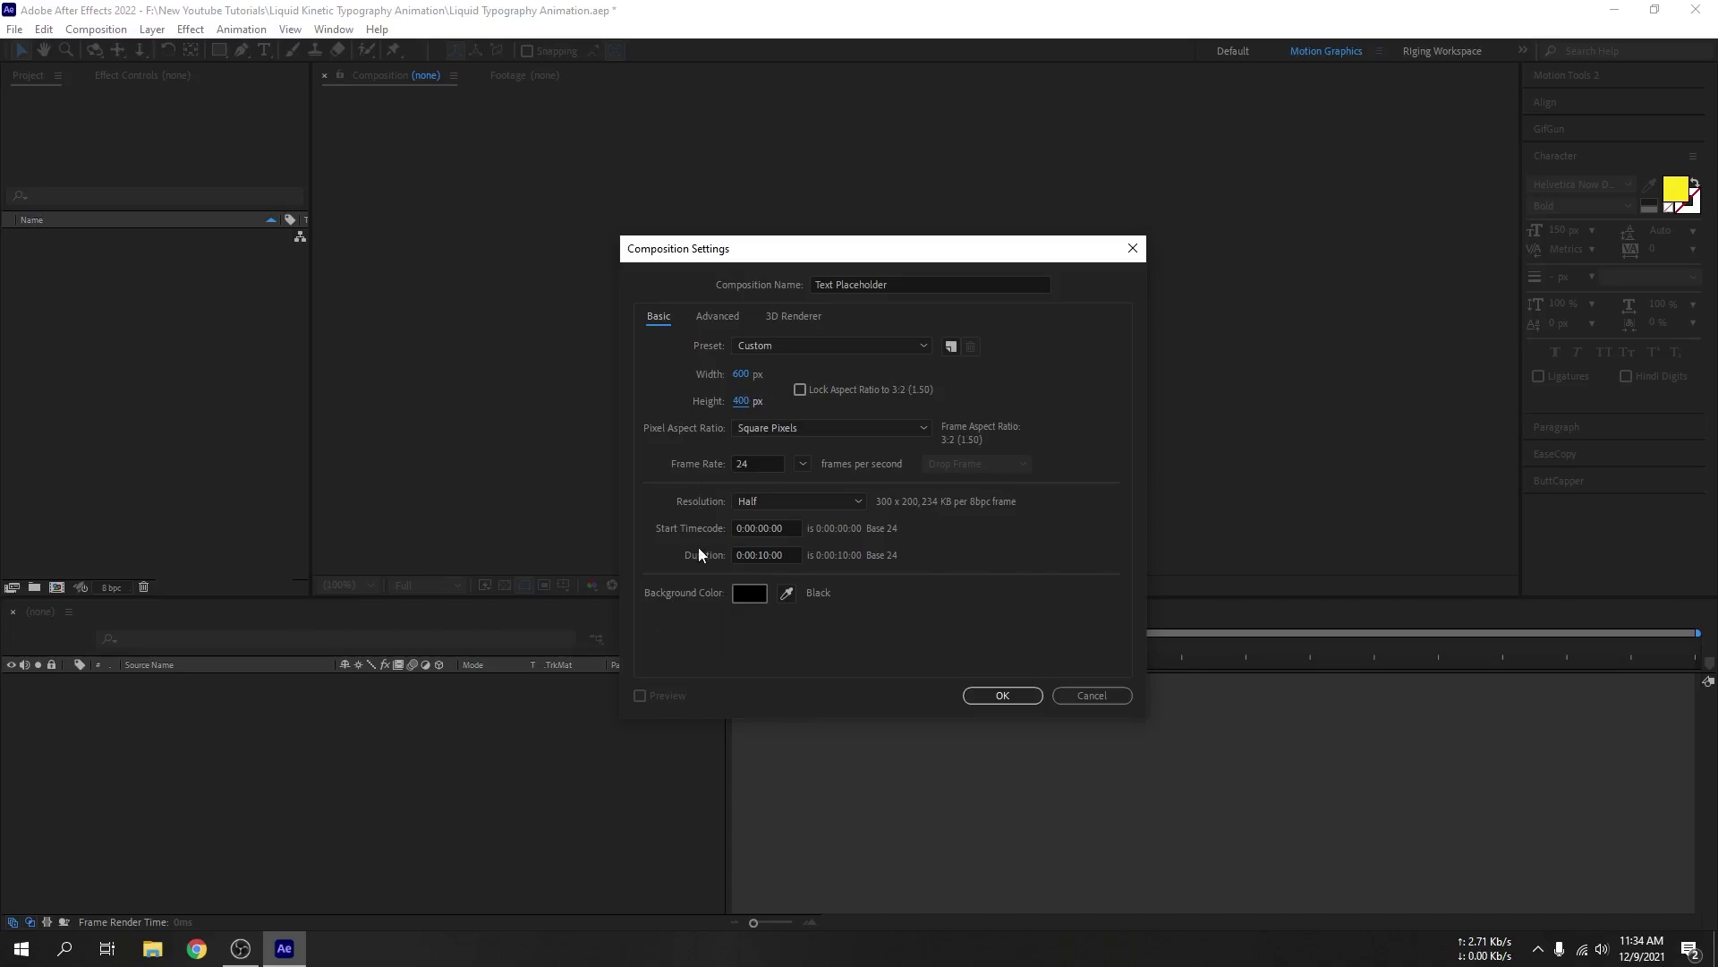
click(1003, 695)
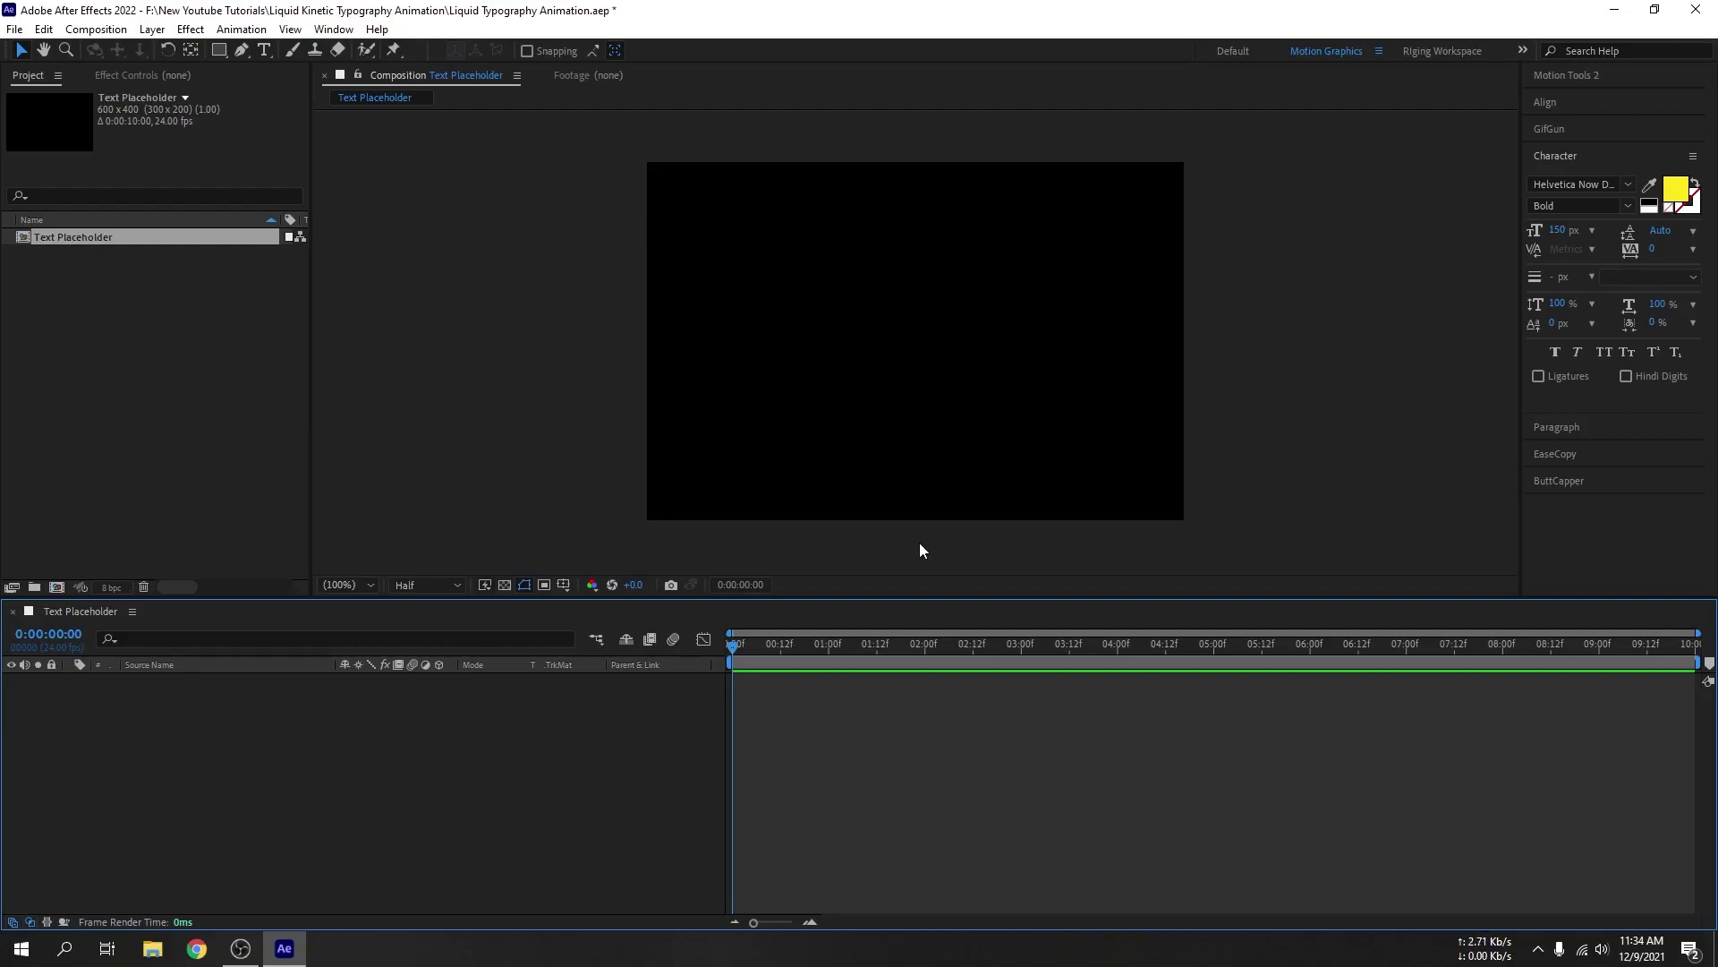
Step: Type the word LIQUID as a new text layer in the composition
click(264, 50)
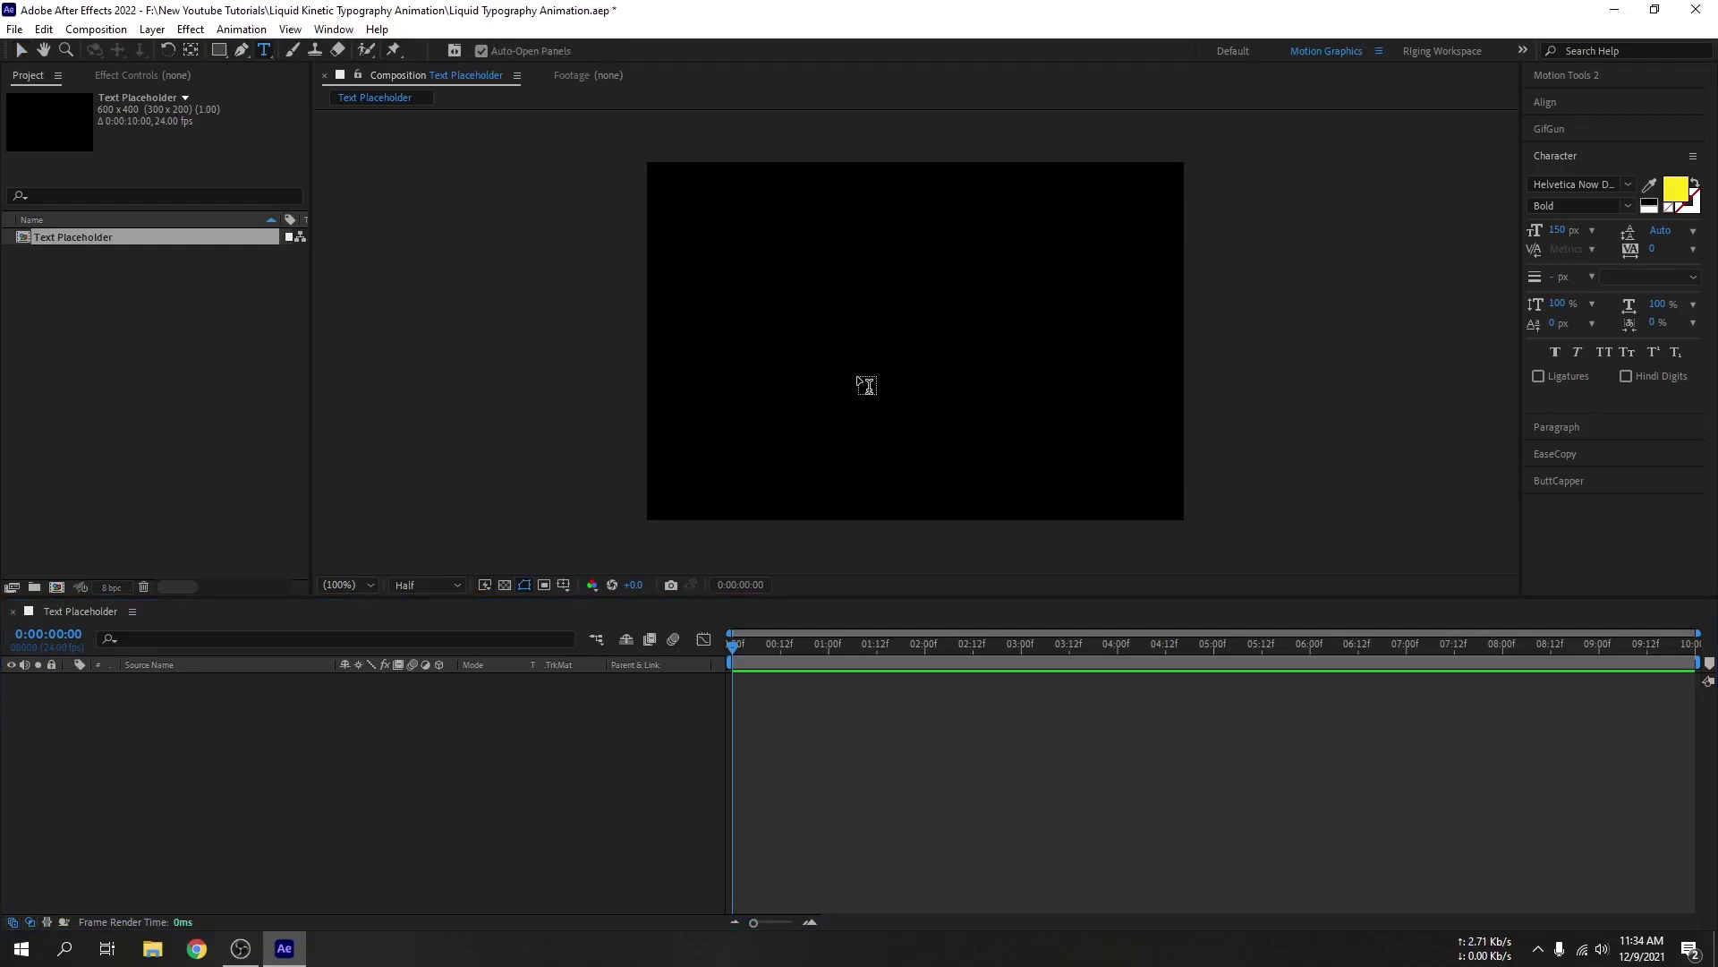
click(866, 384)
text(LIQUID)
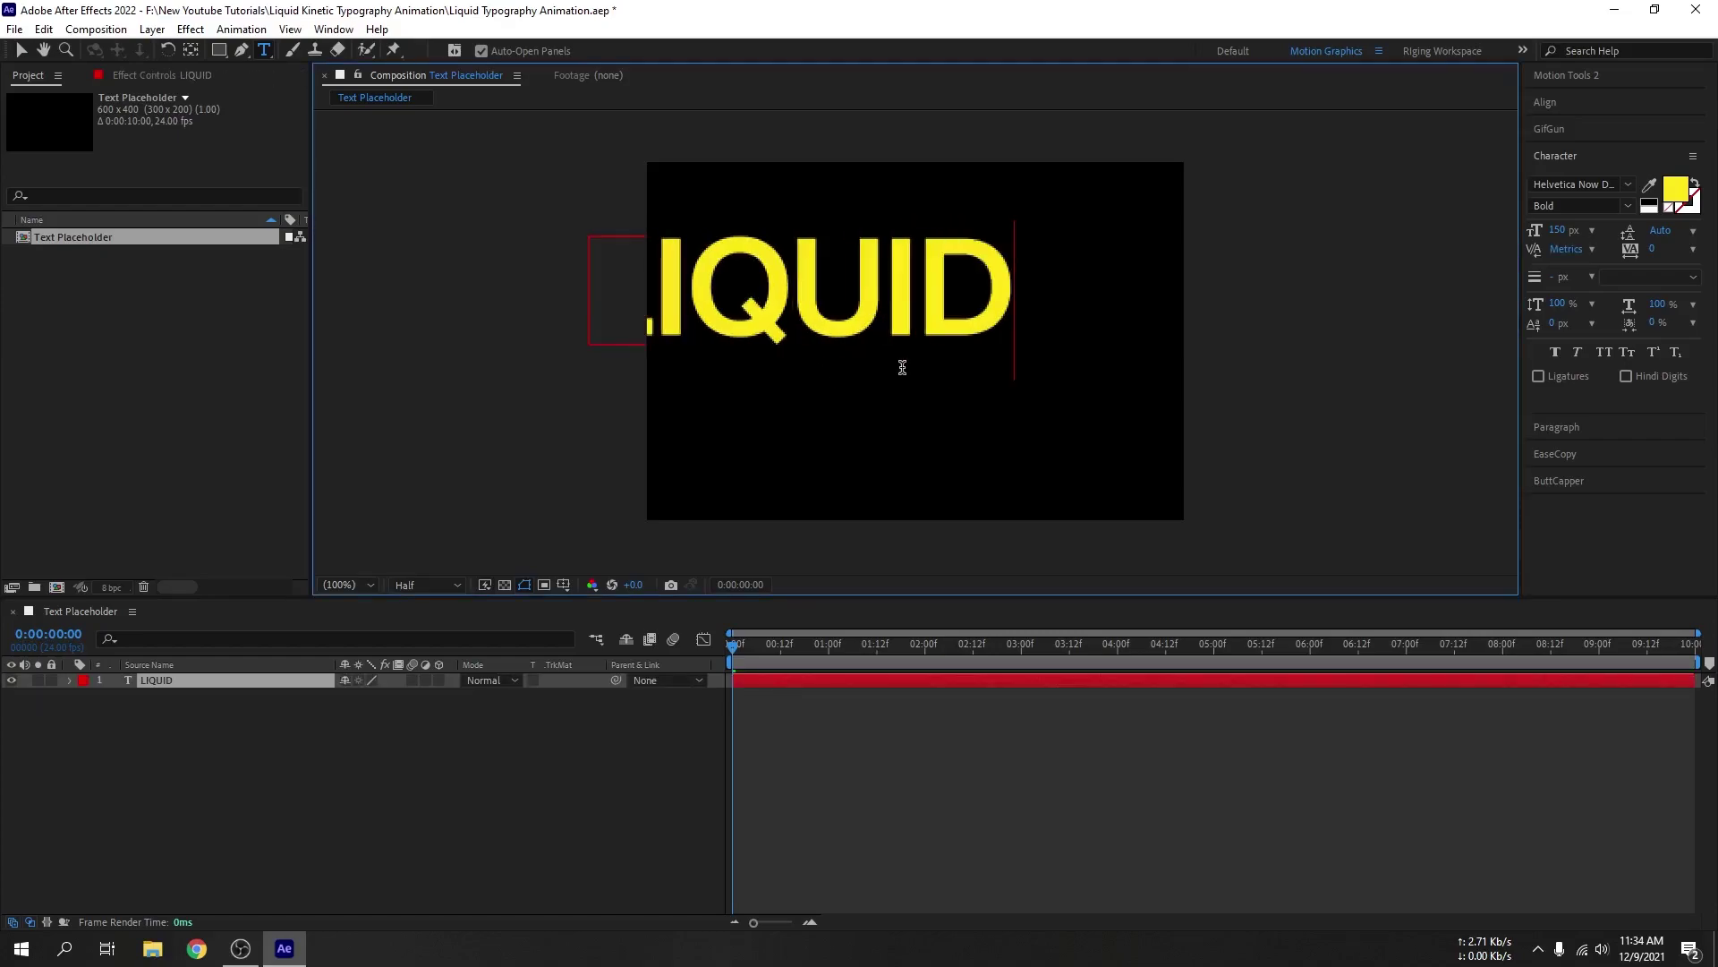
key(ctrl+Return)
key(v)
Step: Centre LIQUID's anchor point, align it horizontally, and move it into the upper half
drag(792, 330, 916, 304)
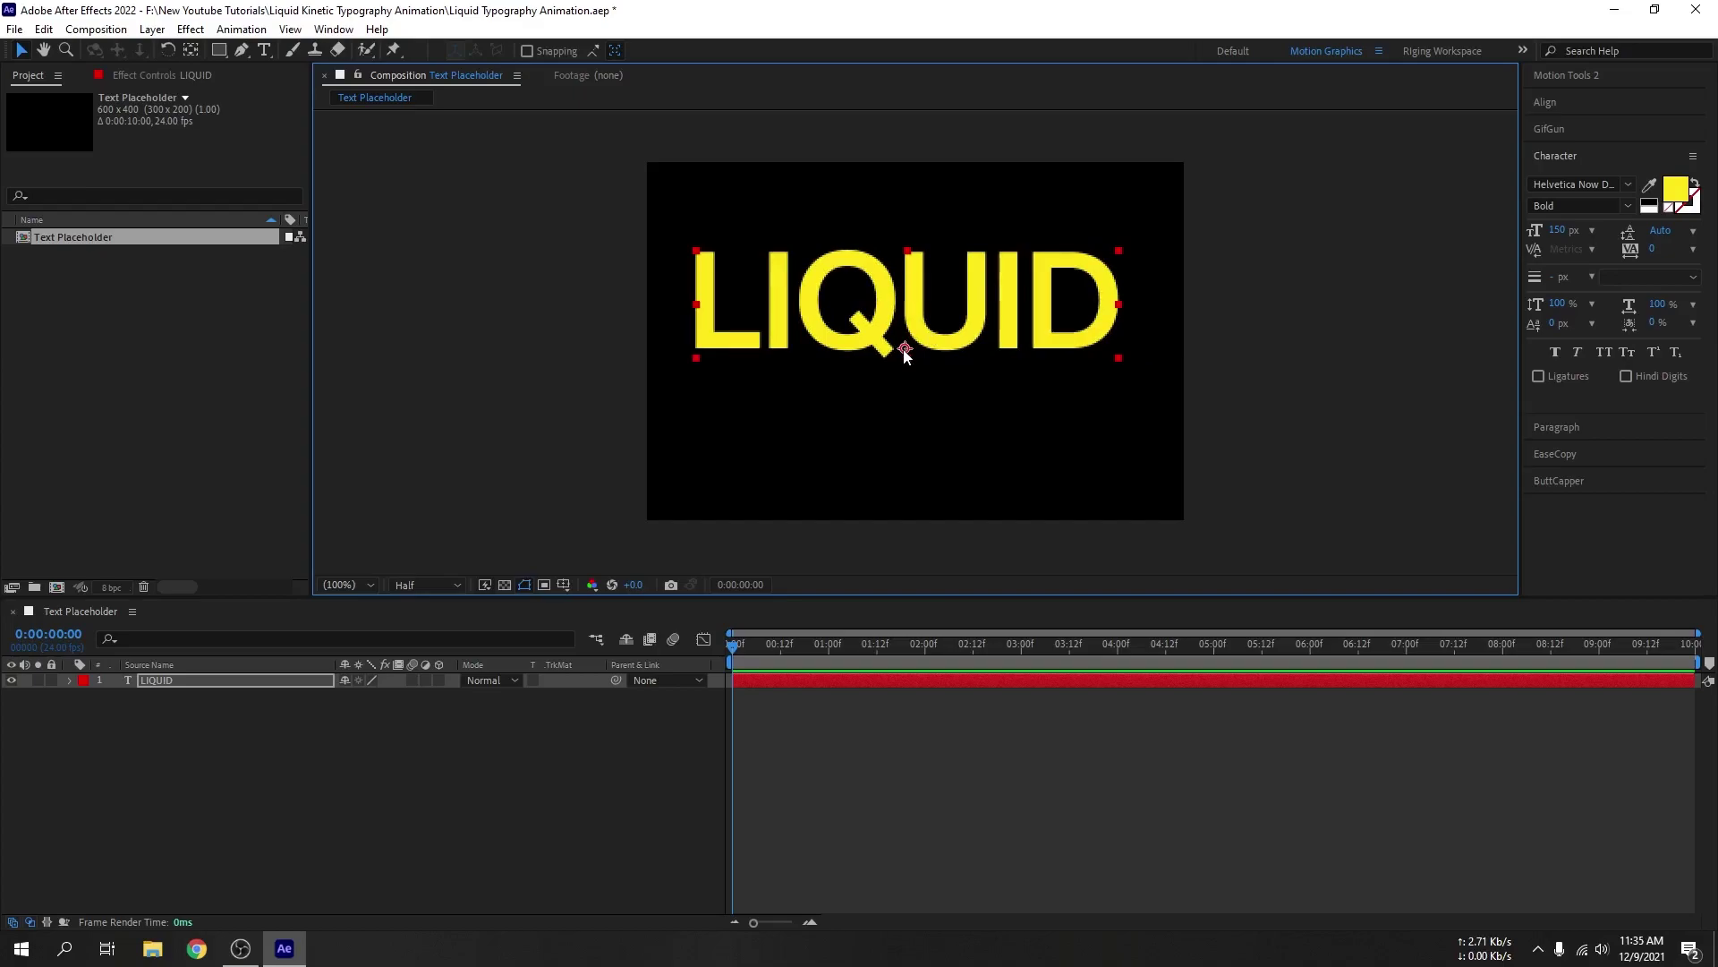
key(ctrl+alt+Home)
click(1545, 102)
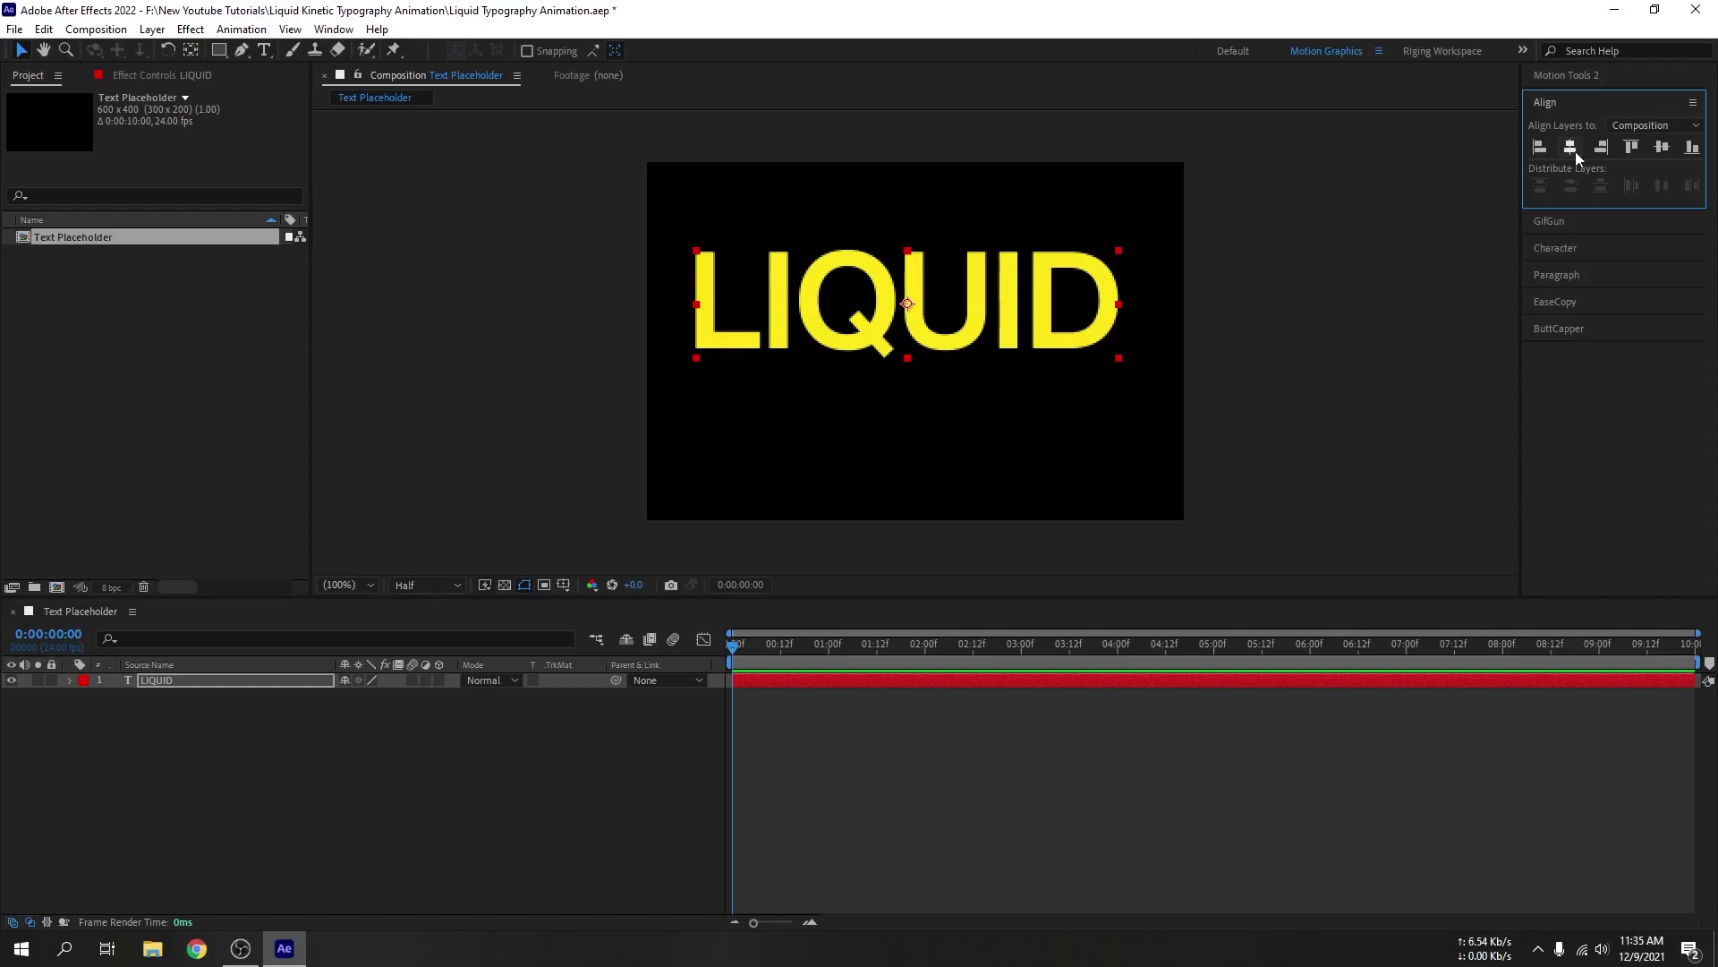
click(1572, 149)
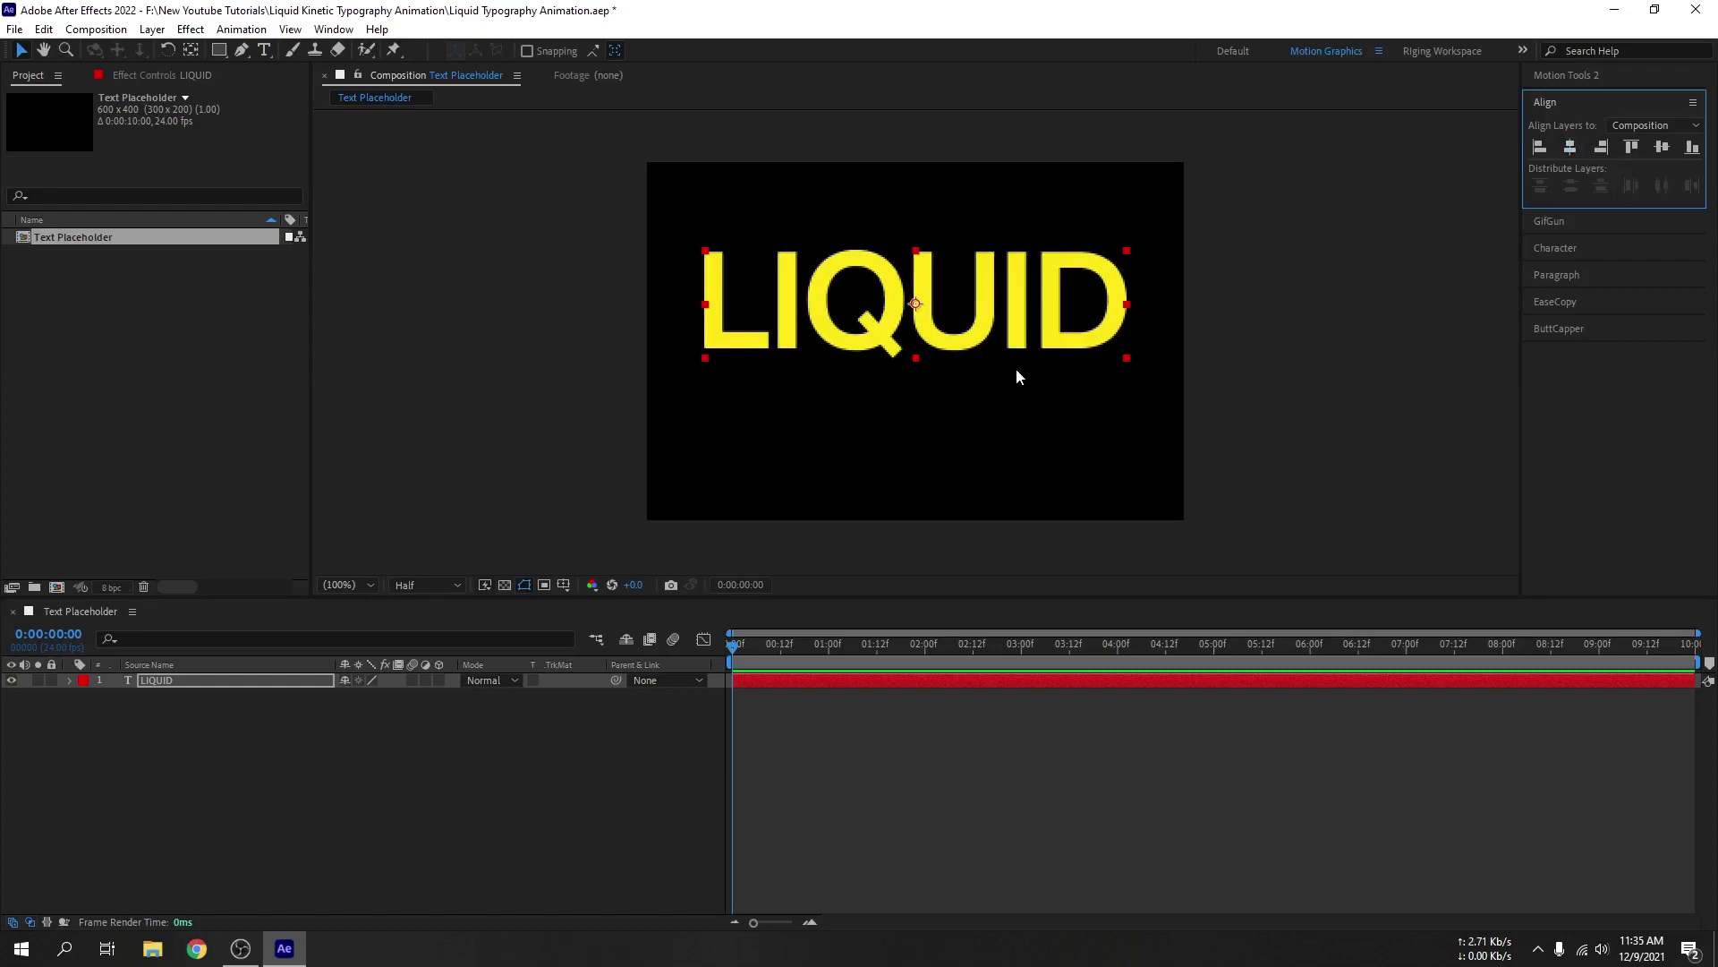
drag(1020, 322, 1021, 266)
Step: Duplicate LIQUID, move the copy below it, retype it as TEXT, and order it beneath LIQUID
click(195, 680)
key(ctrl+d)
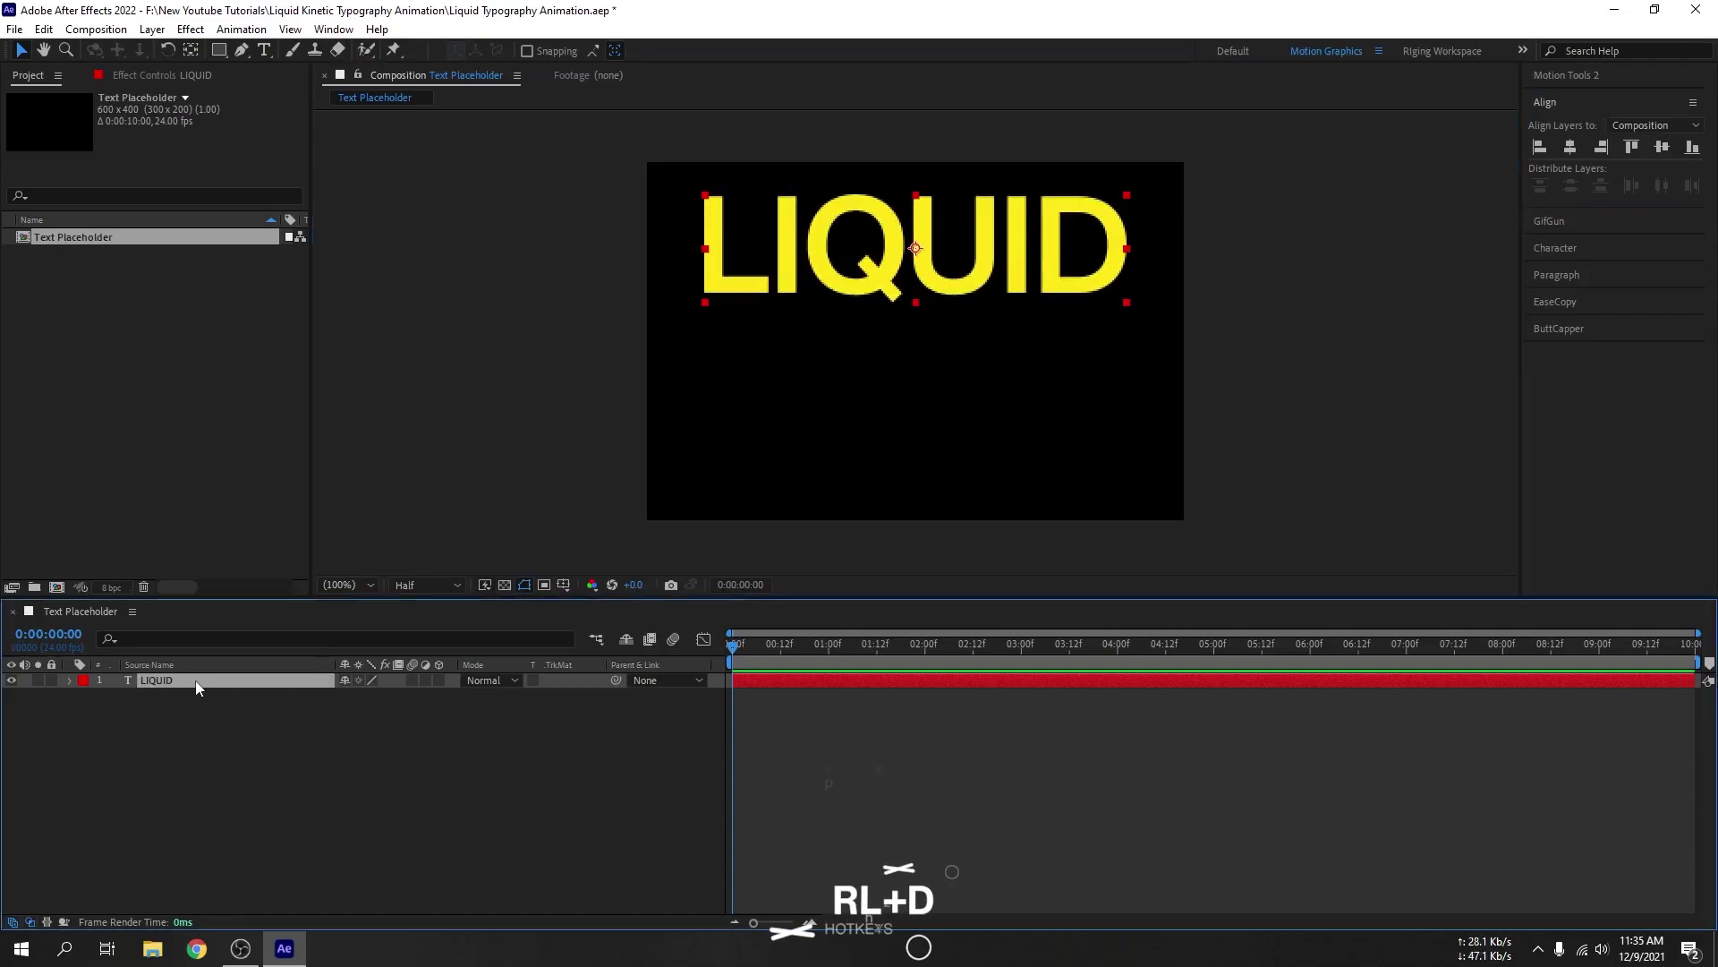
drag(983, 275, 978, 452)
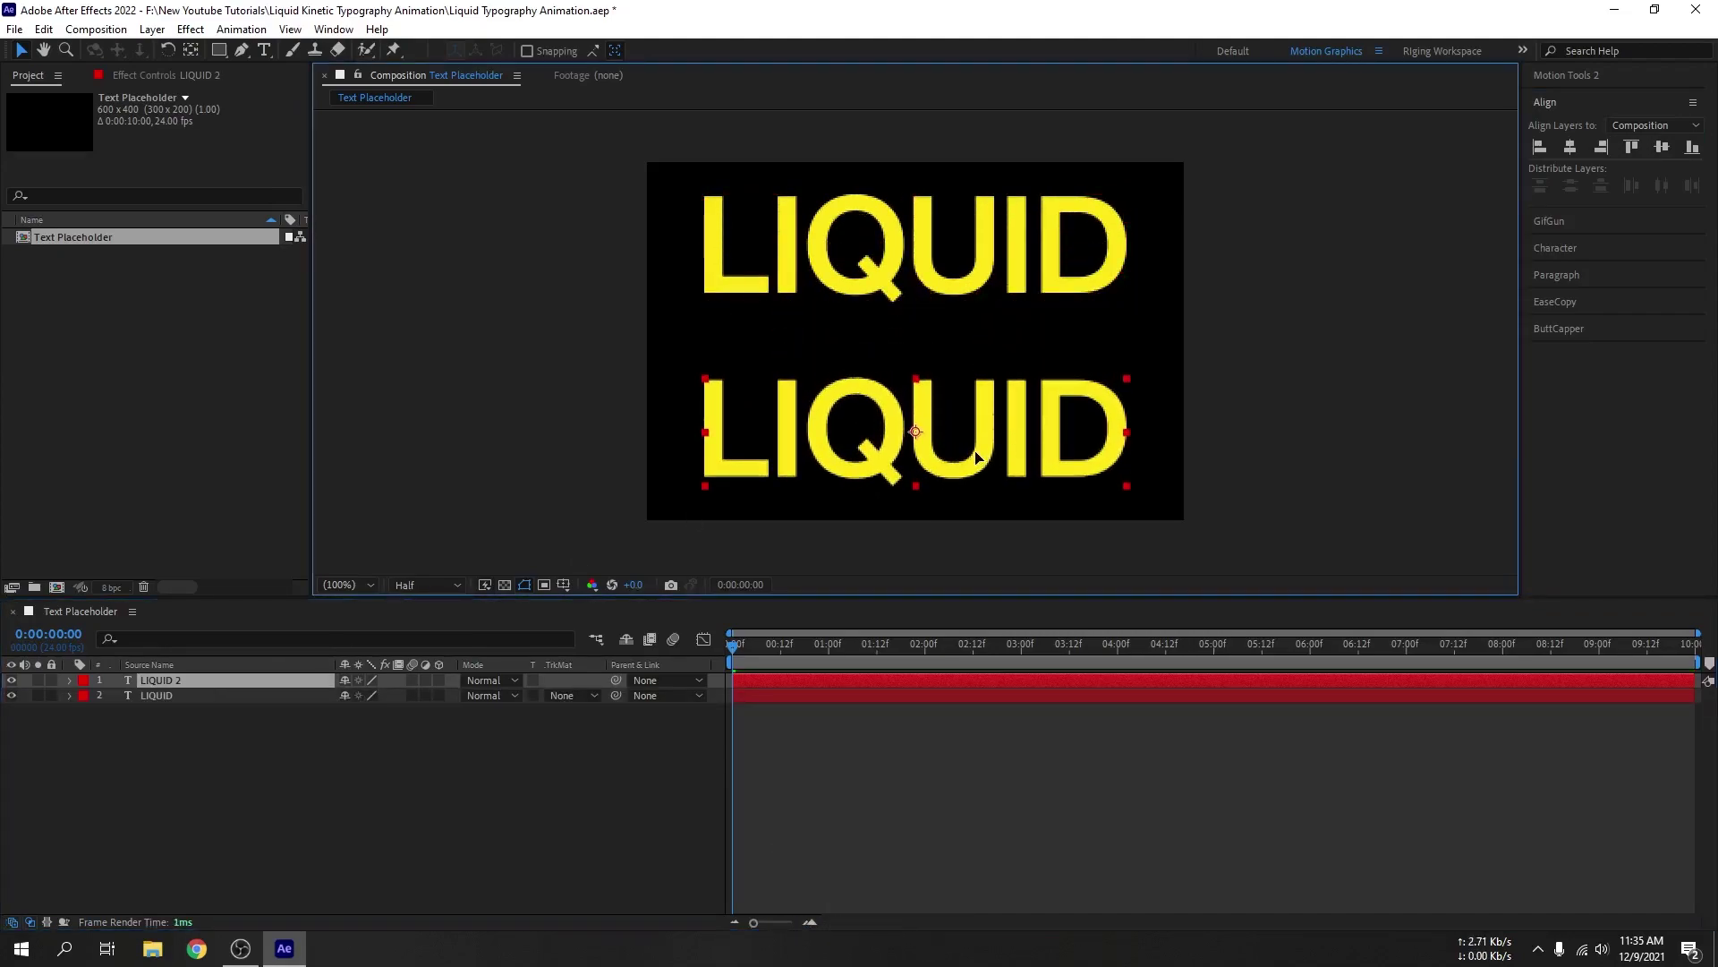
double_click(975, 451)
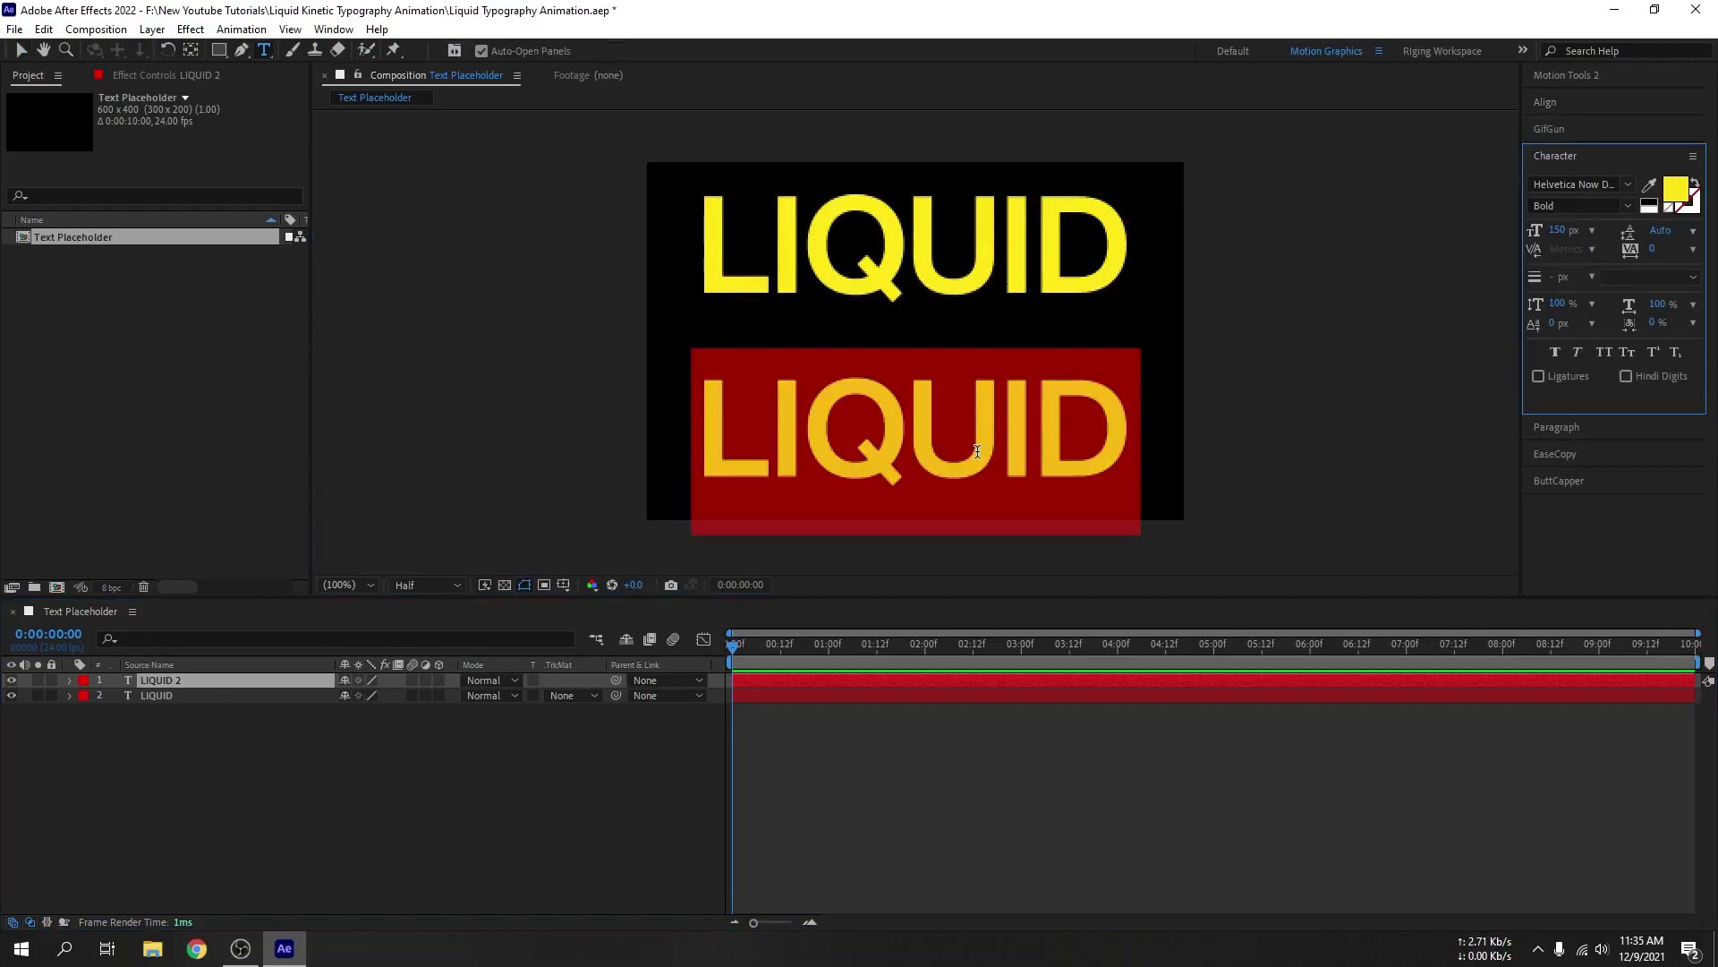
text(TEXT)
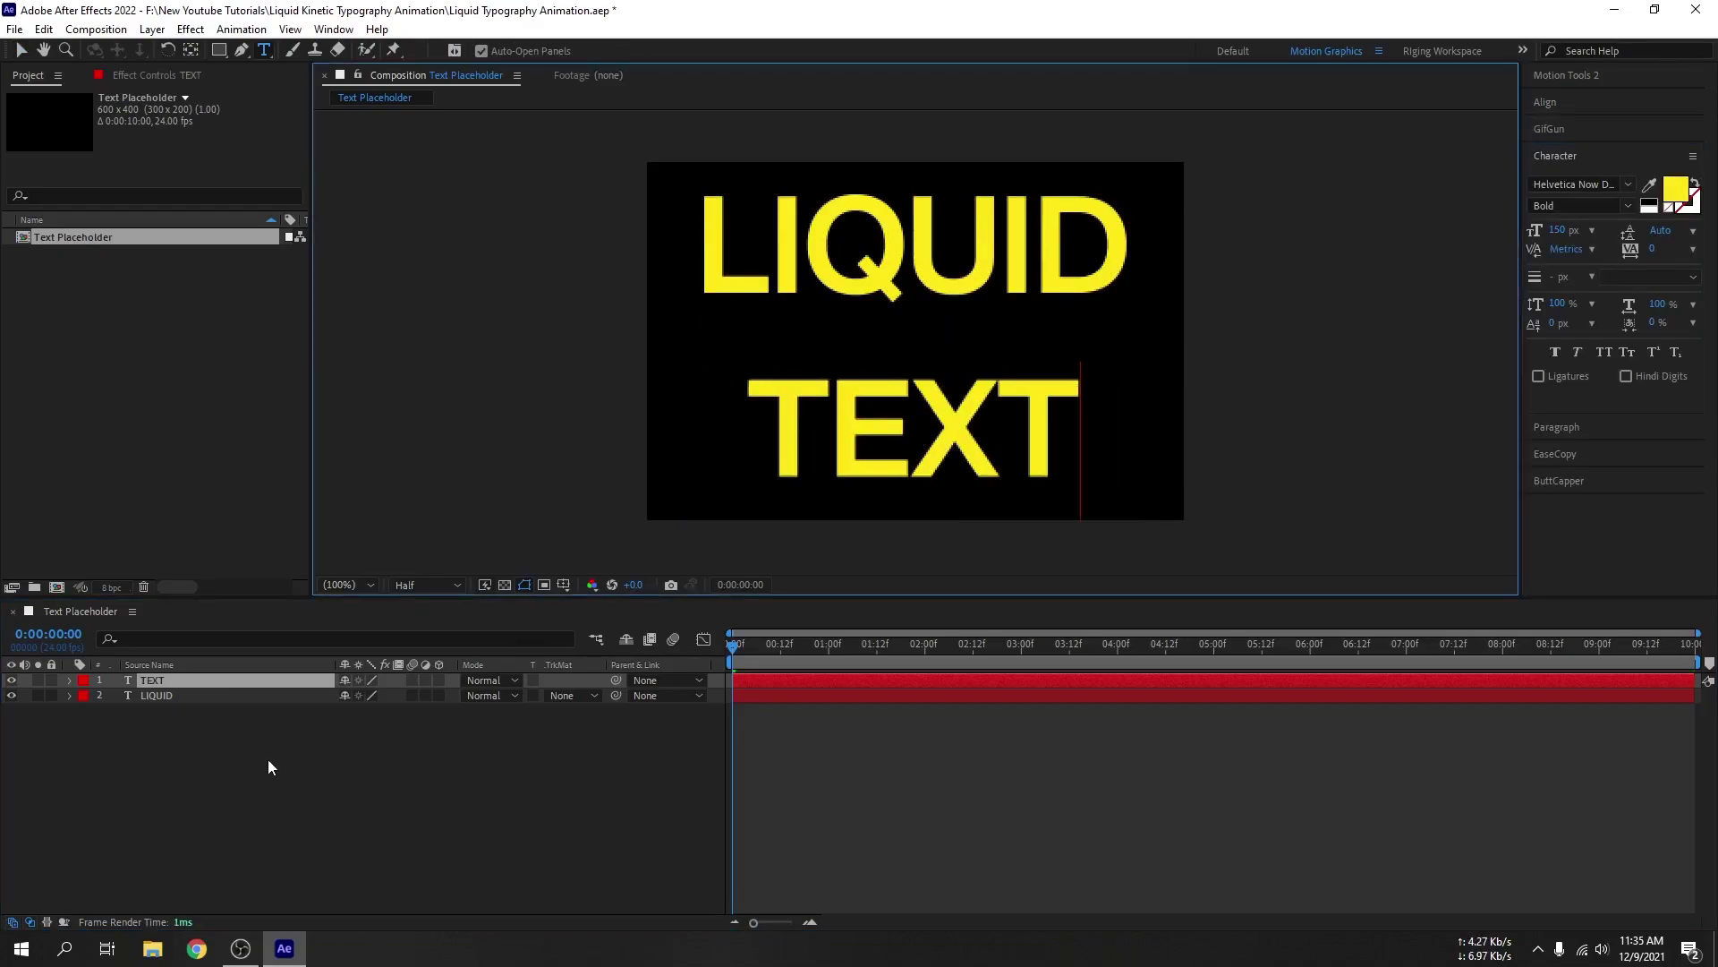
mouse_move(215, 683)
mouse_down()
mouse_move(235, 717)
mouse_move(185, 696)
mouse_up()
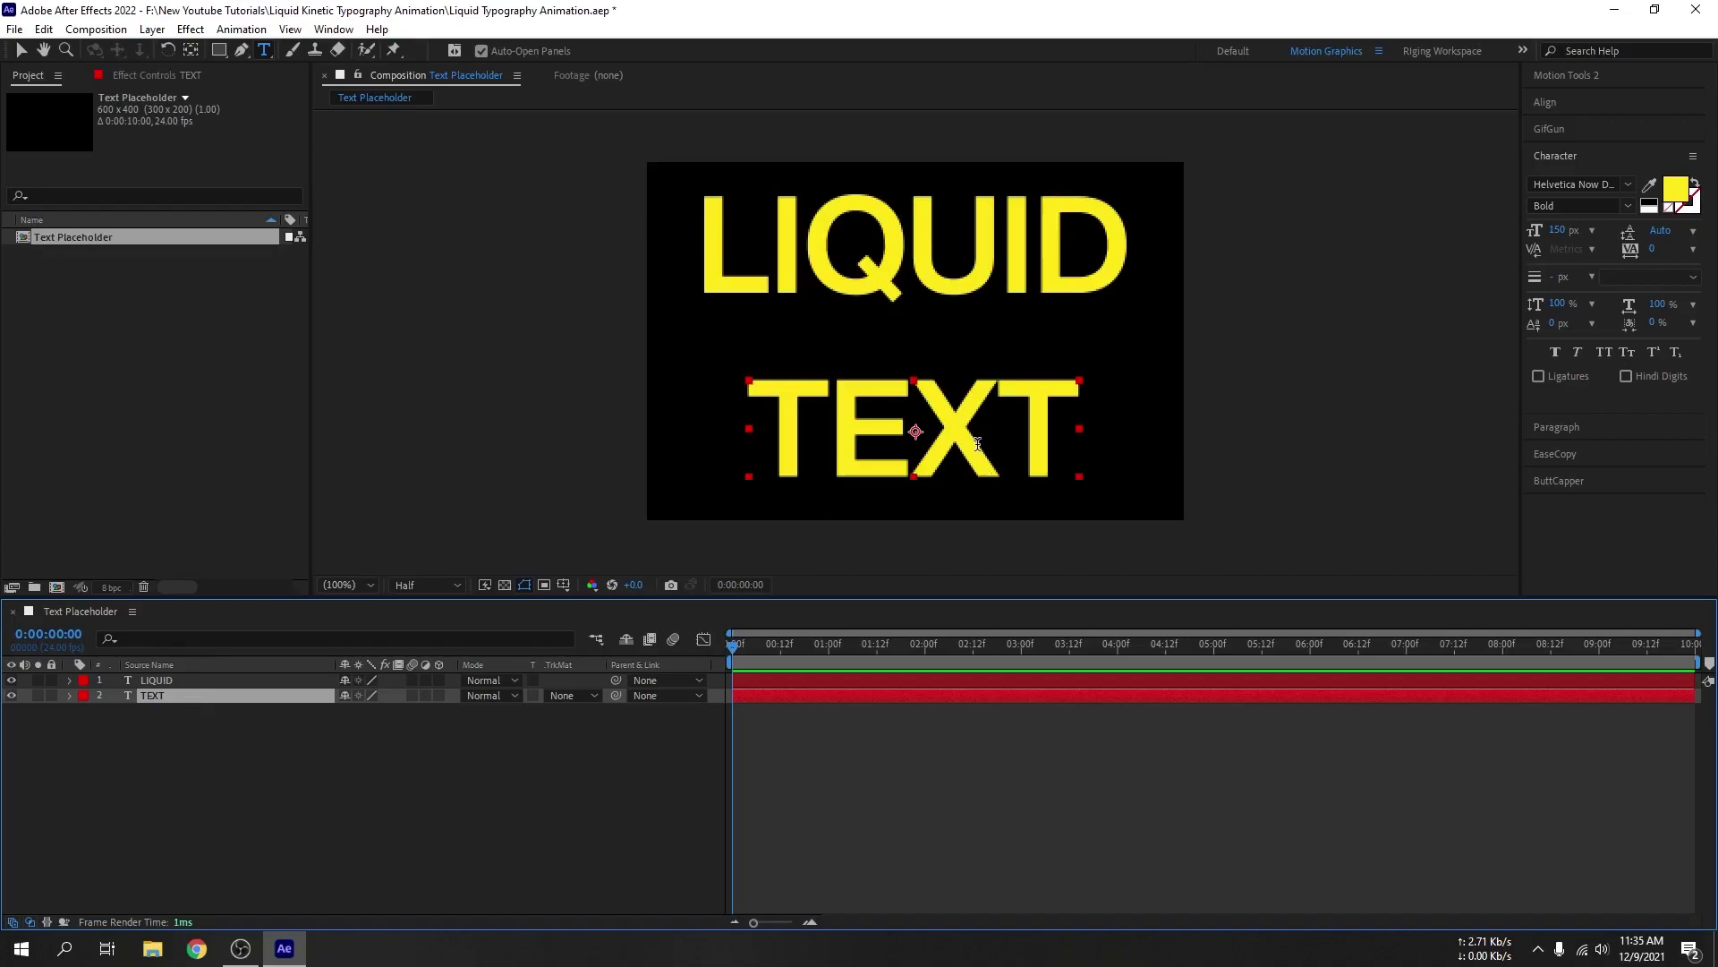
Step: Set the TEXT layer's fill colour to white
click(1676, 190)
drag(1181, 474, 1104, 385)
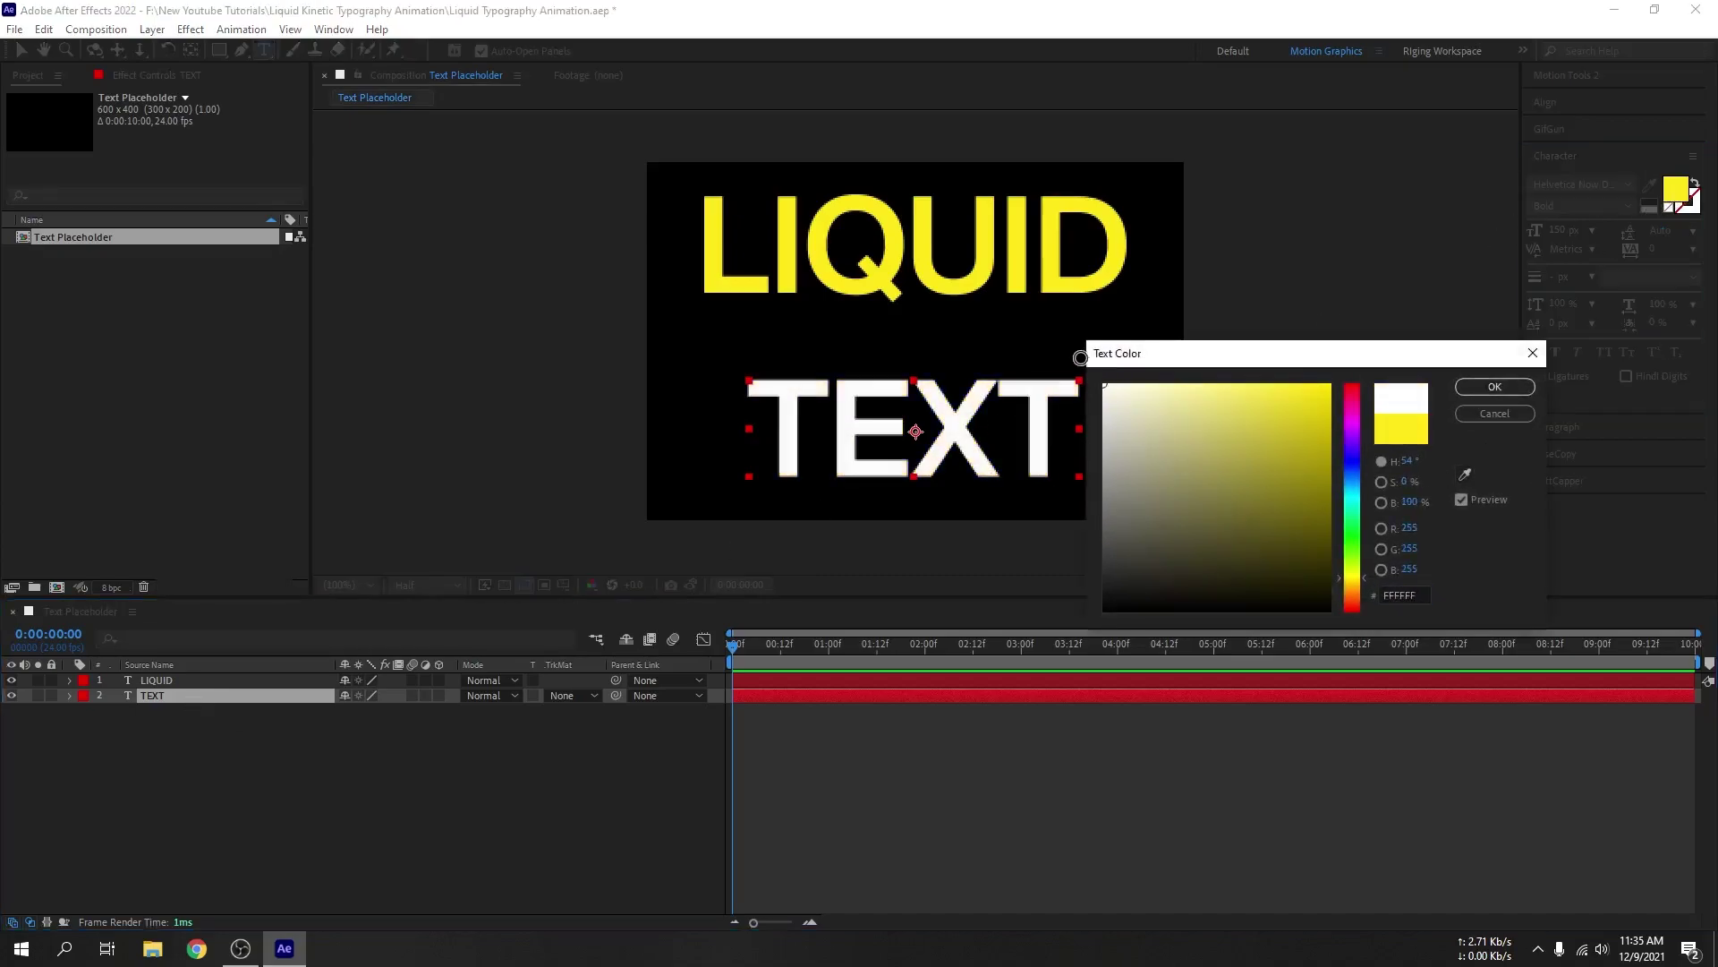
click(1495, 386)
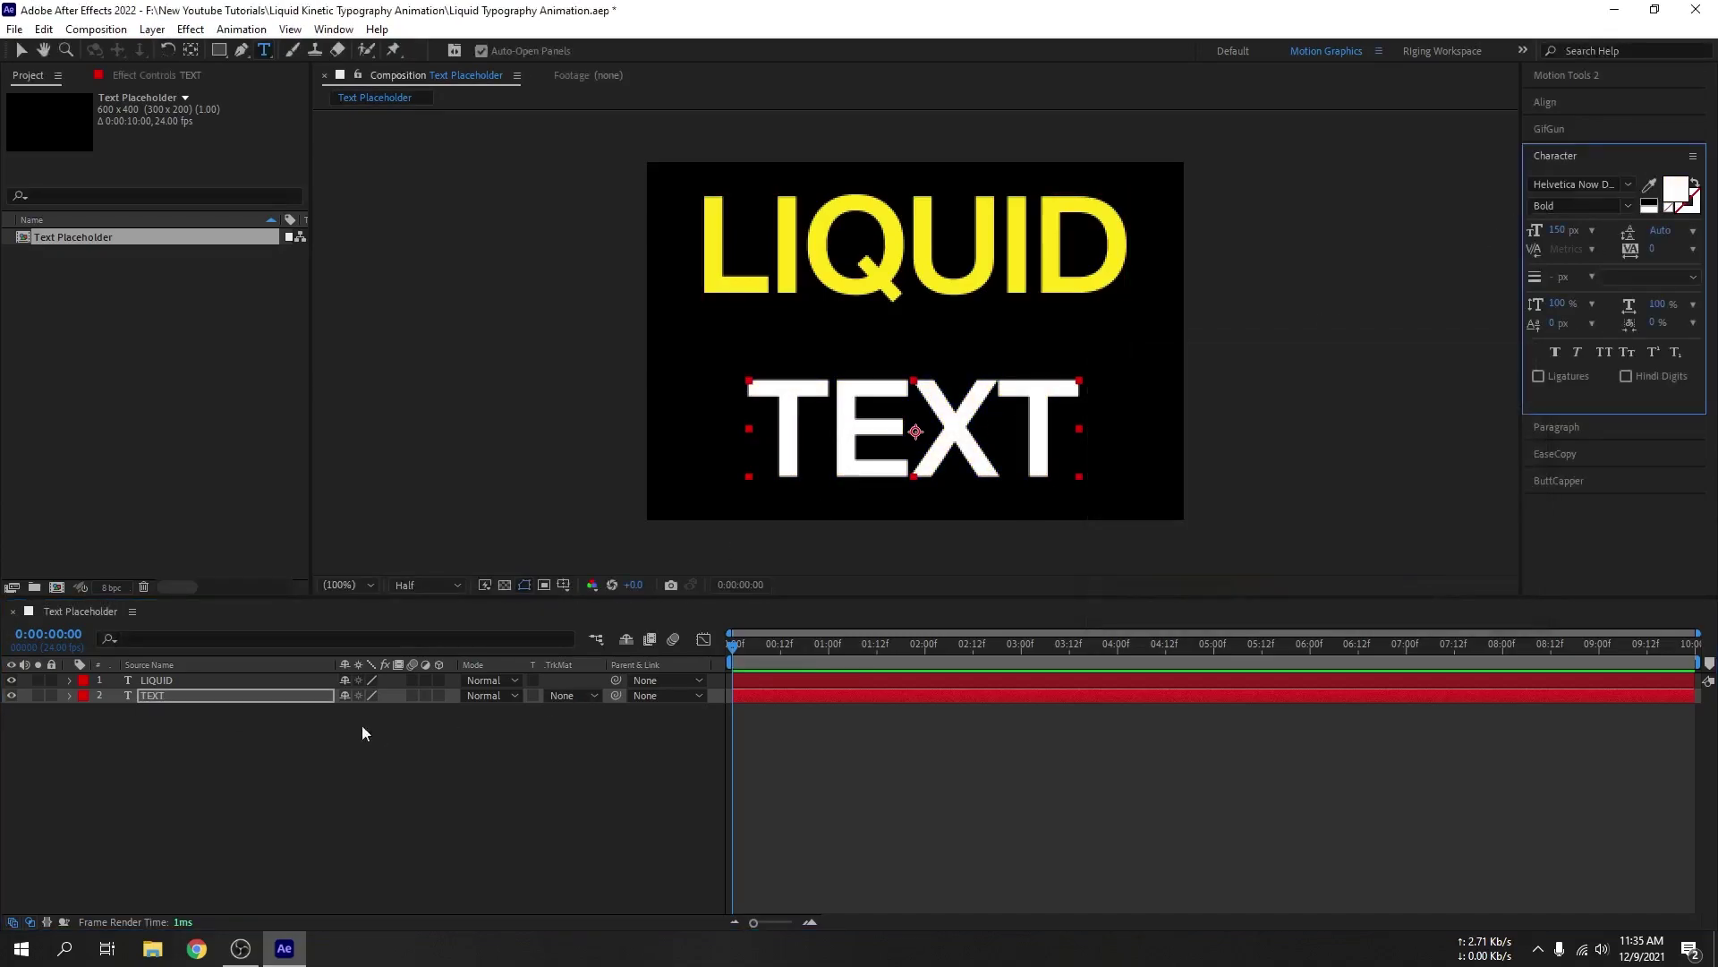
click(262, 742)
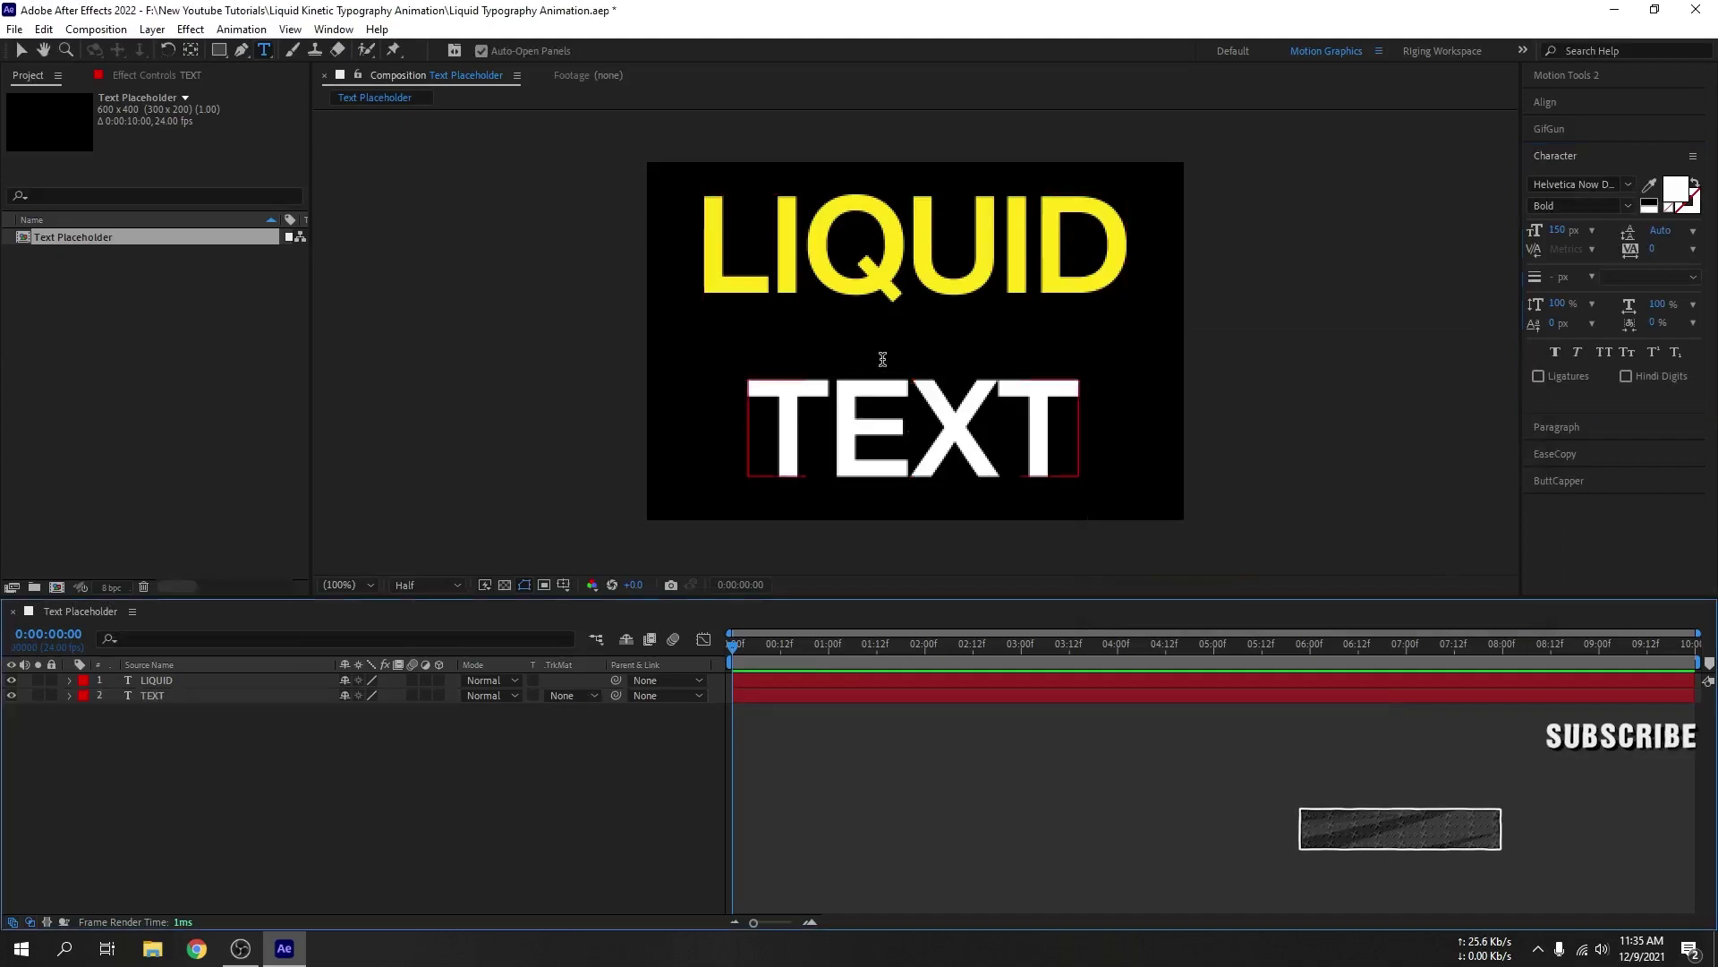
key(ctrl+Up)
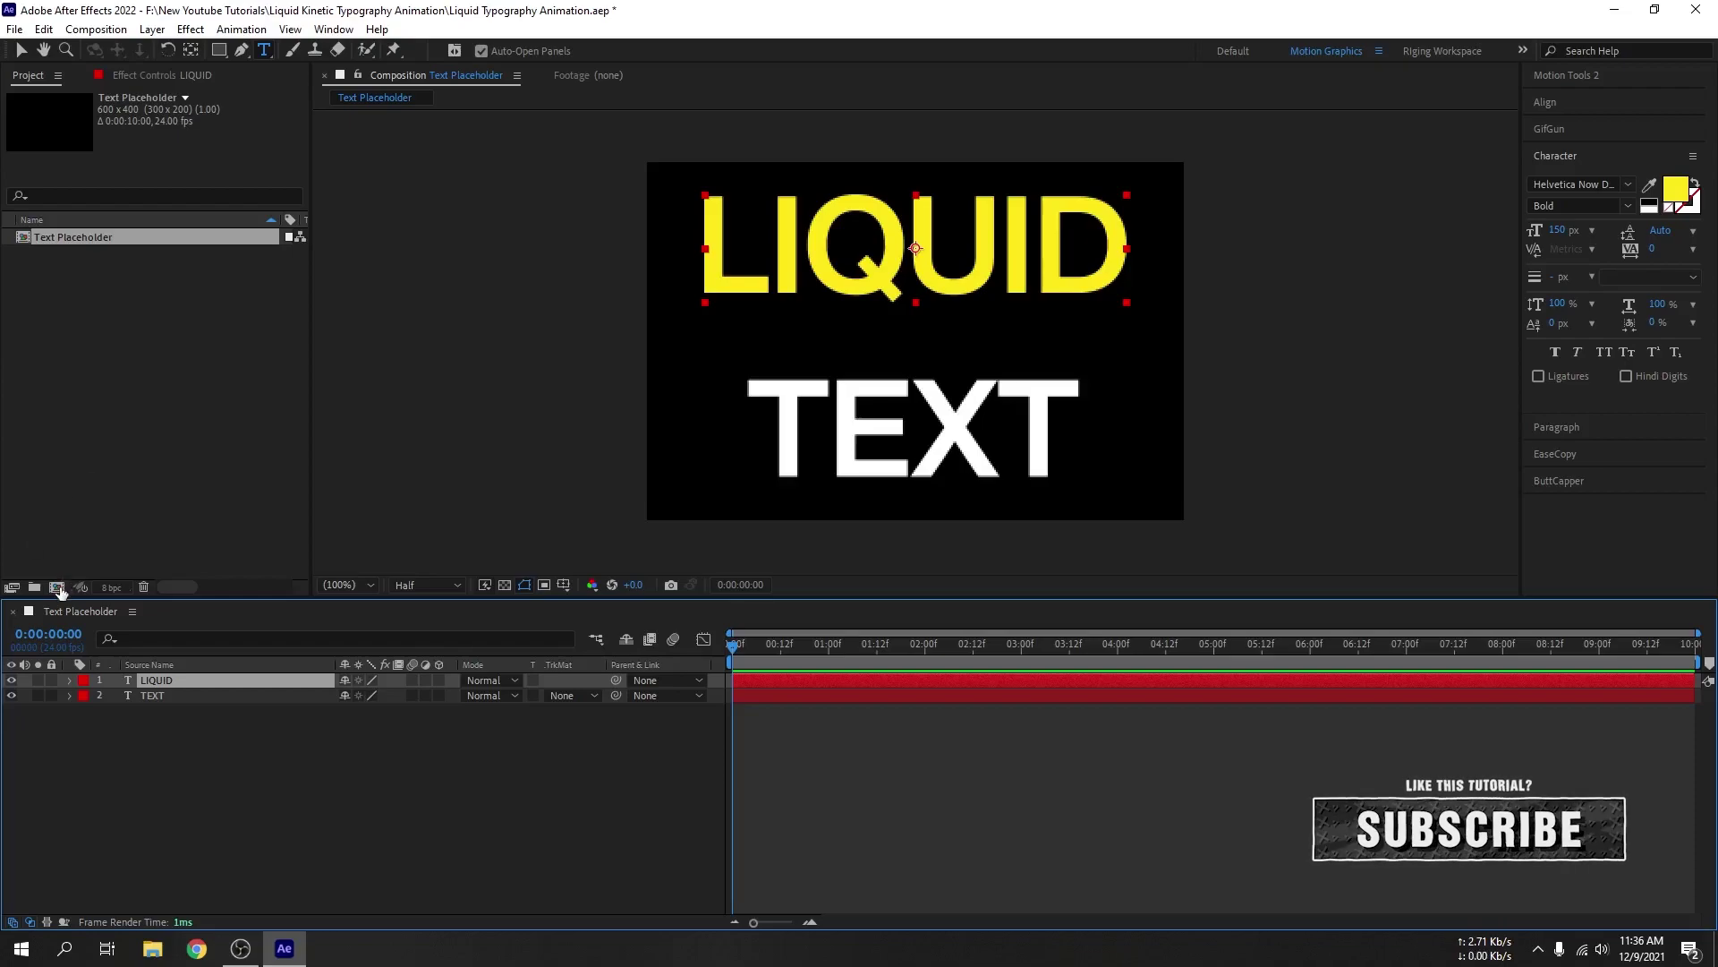
Step: Name a new composition 'Liquid Comp' and set its size to 1920×1080
click(58, 588)
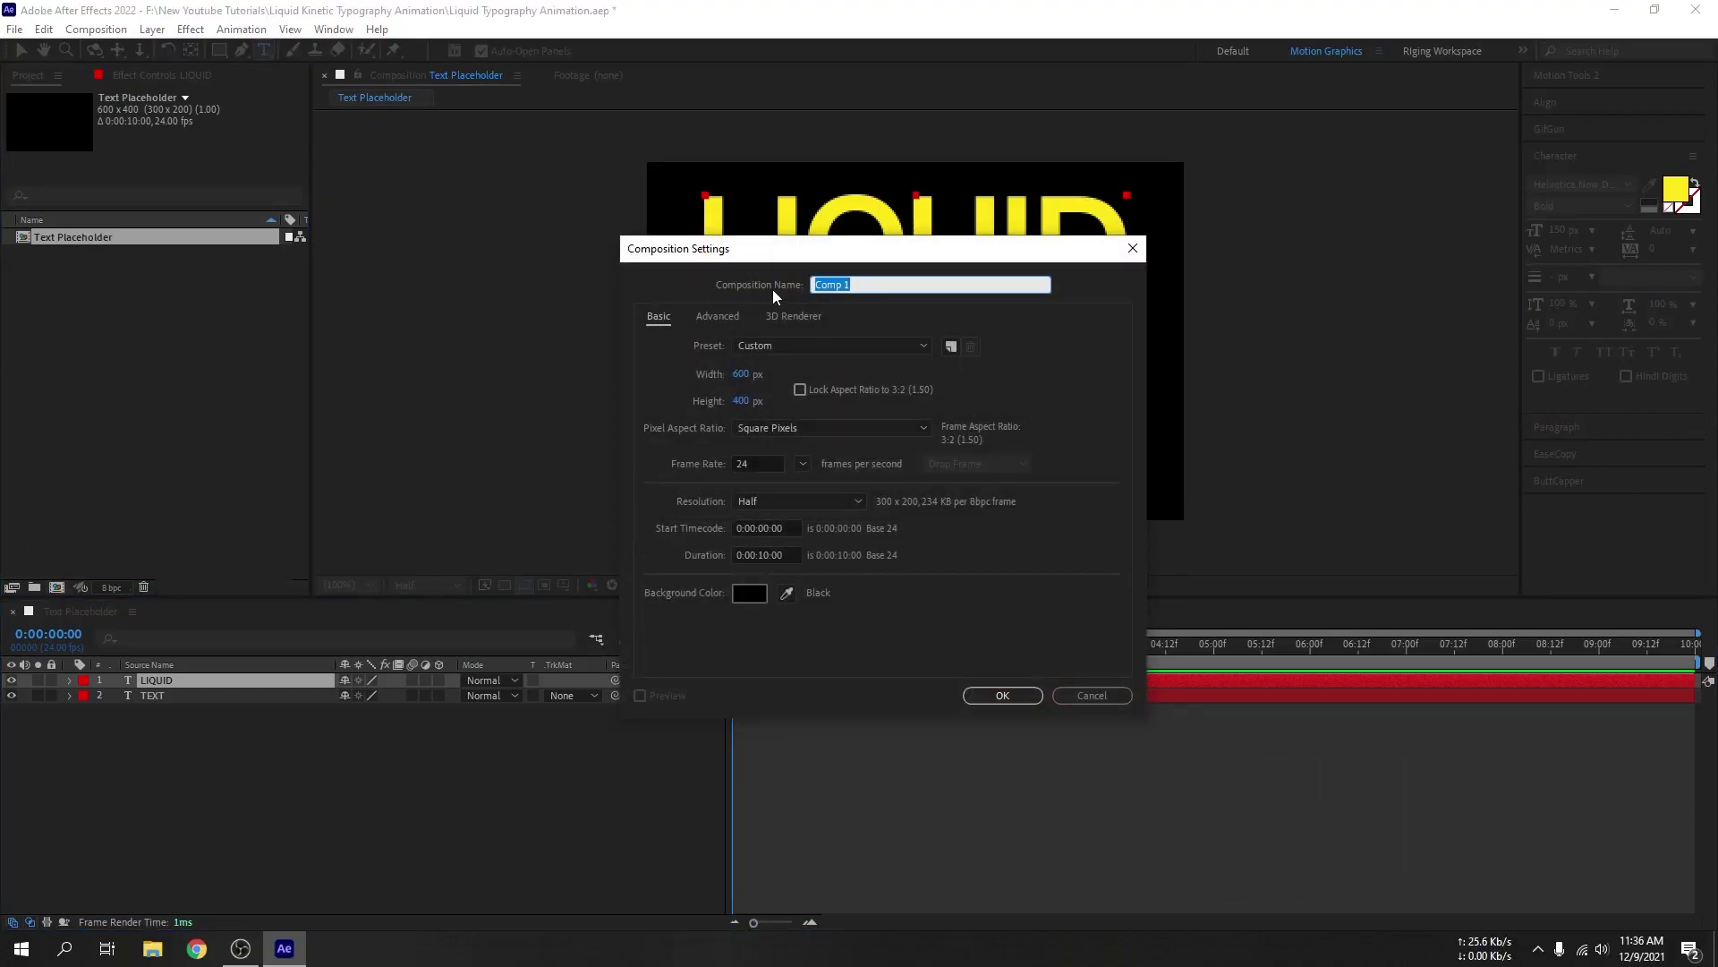
text(Liquid Comp)
click(691, 357)
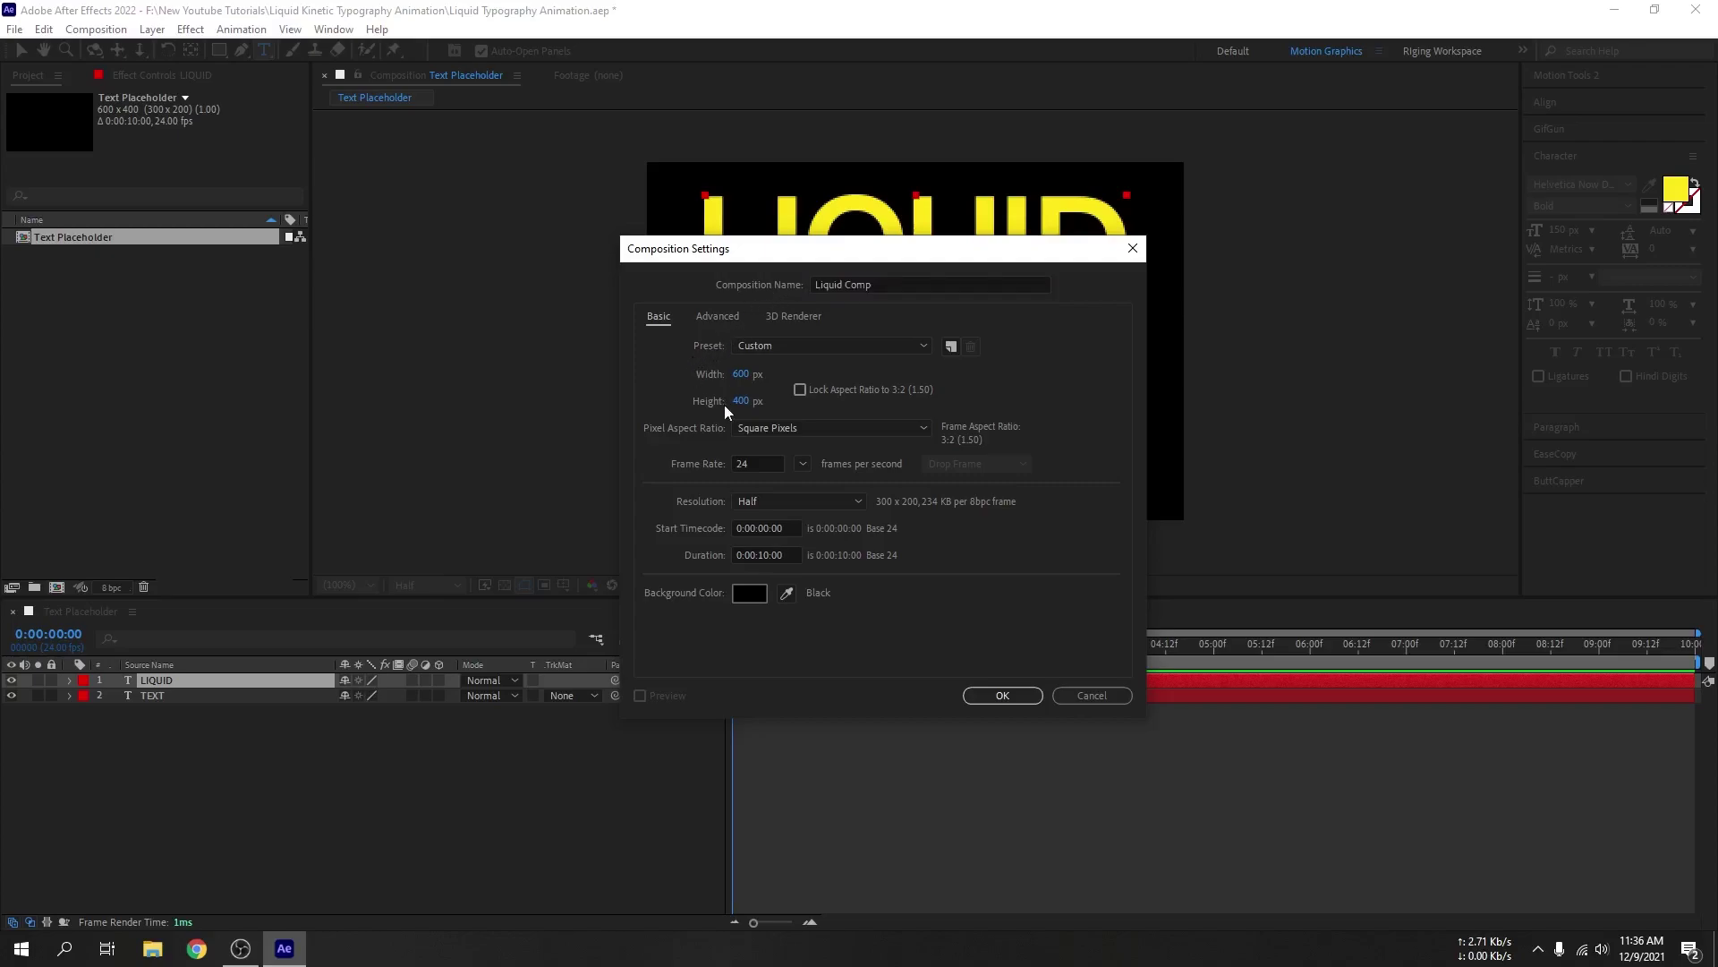
click(741, 373)
text(1920)
click(741, 400)
text(1080)
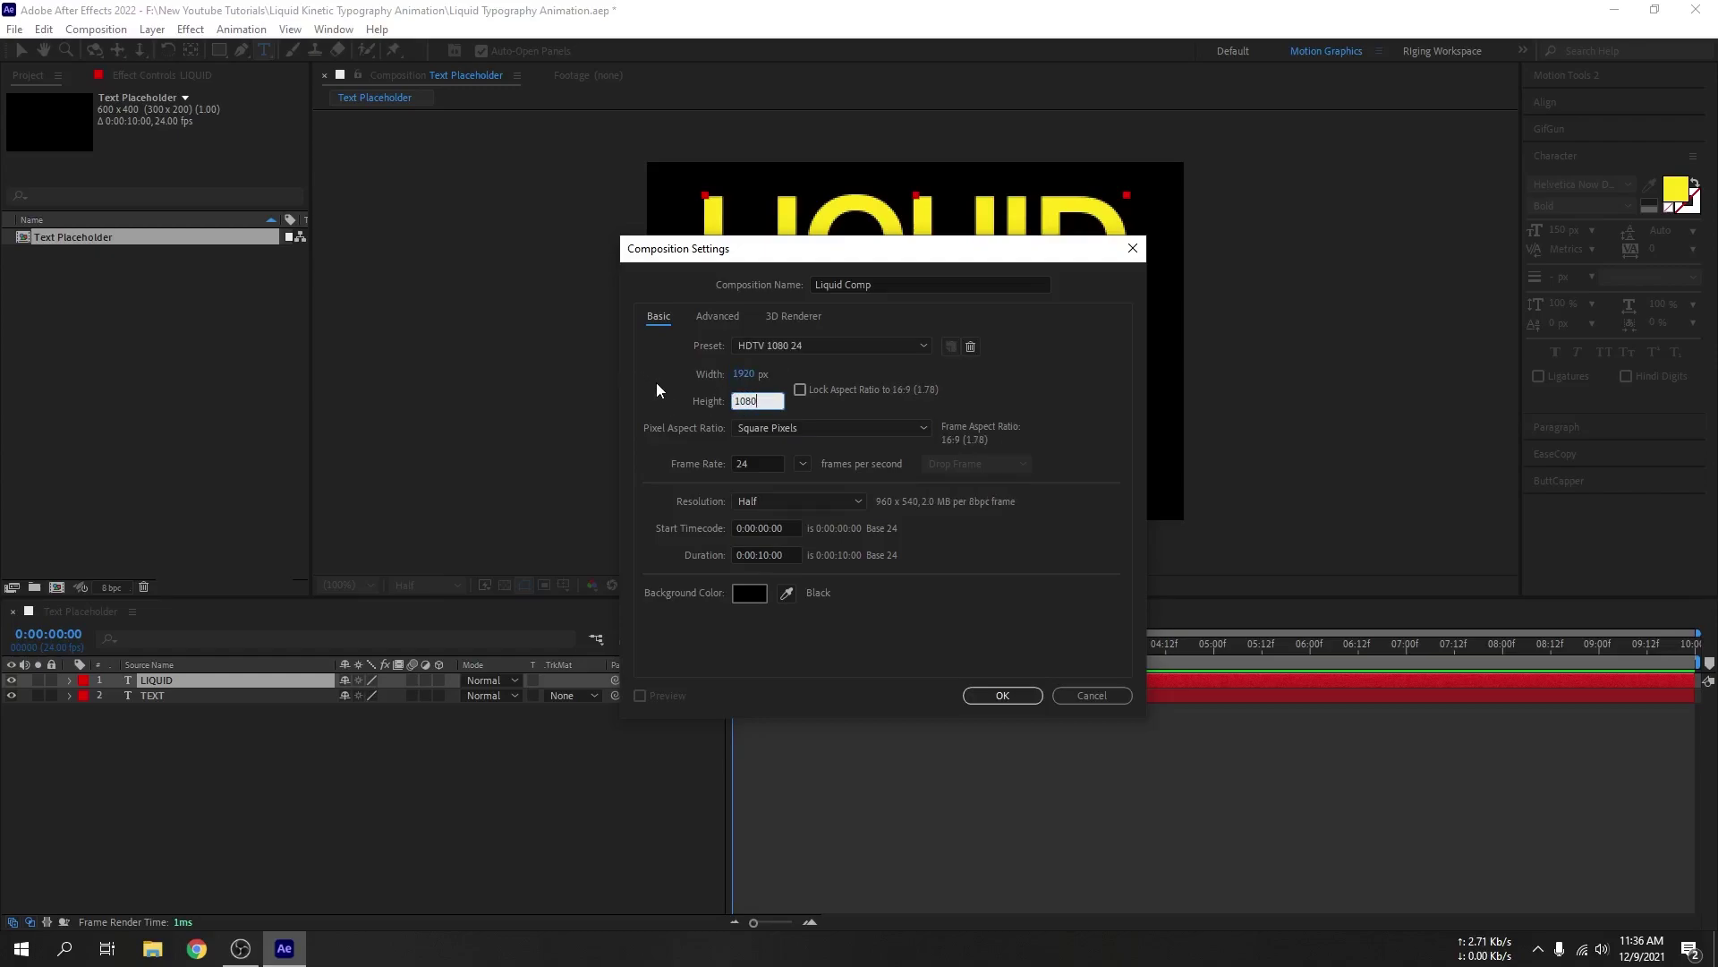
click(657, 390)
Step: Create Liquid Comp and nest the Text Placeholder composition inside it
click(985, 695)
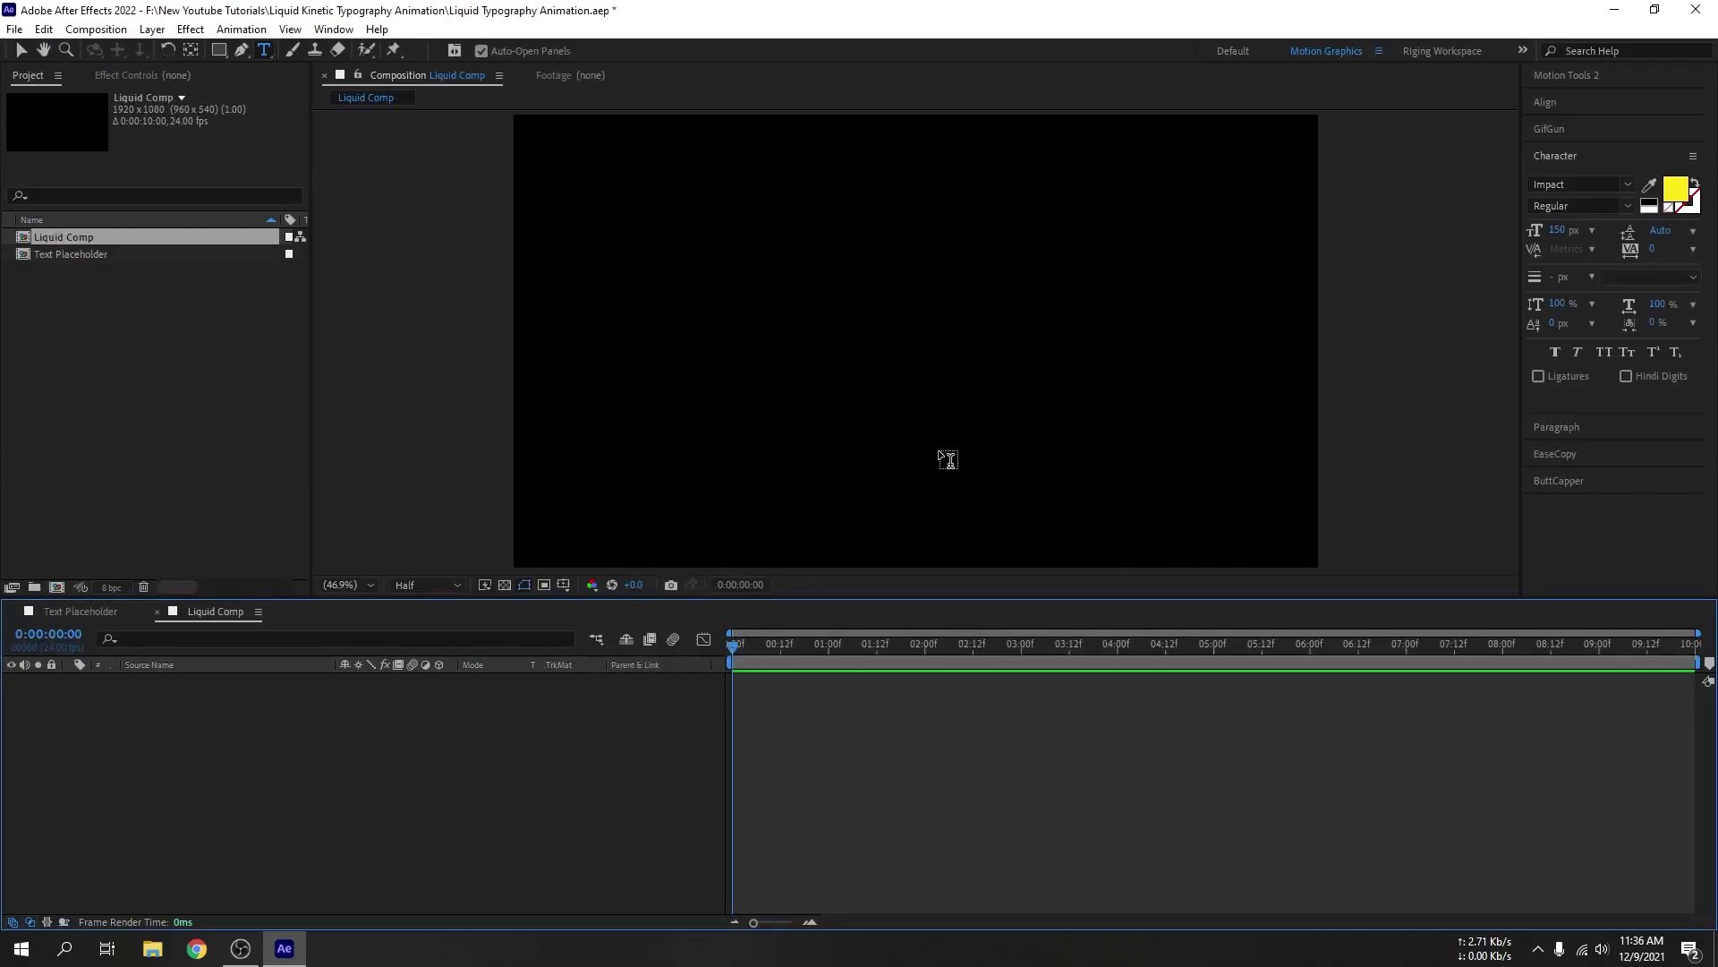
drag(90, 255, 252, 722)
drag(217, 618, 90, 612)
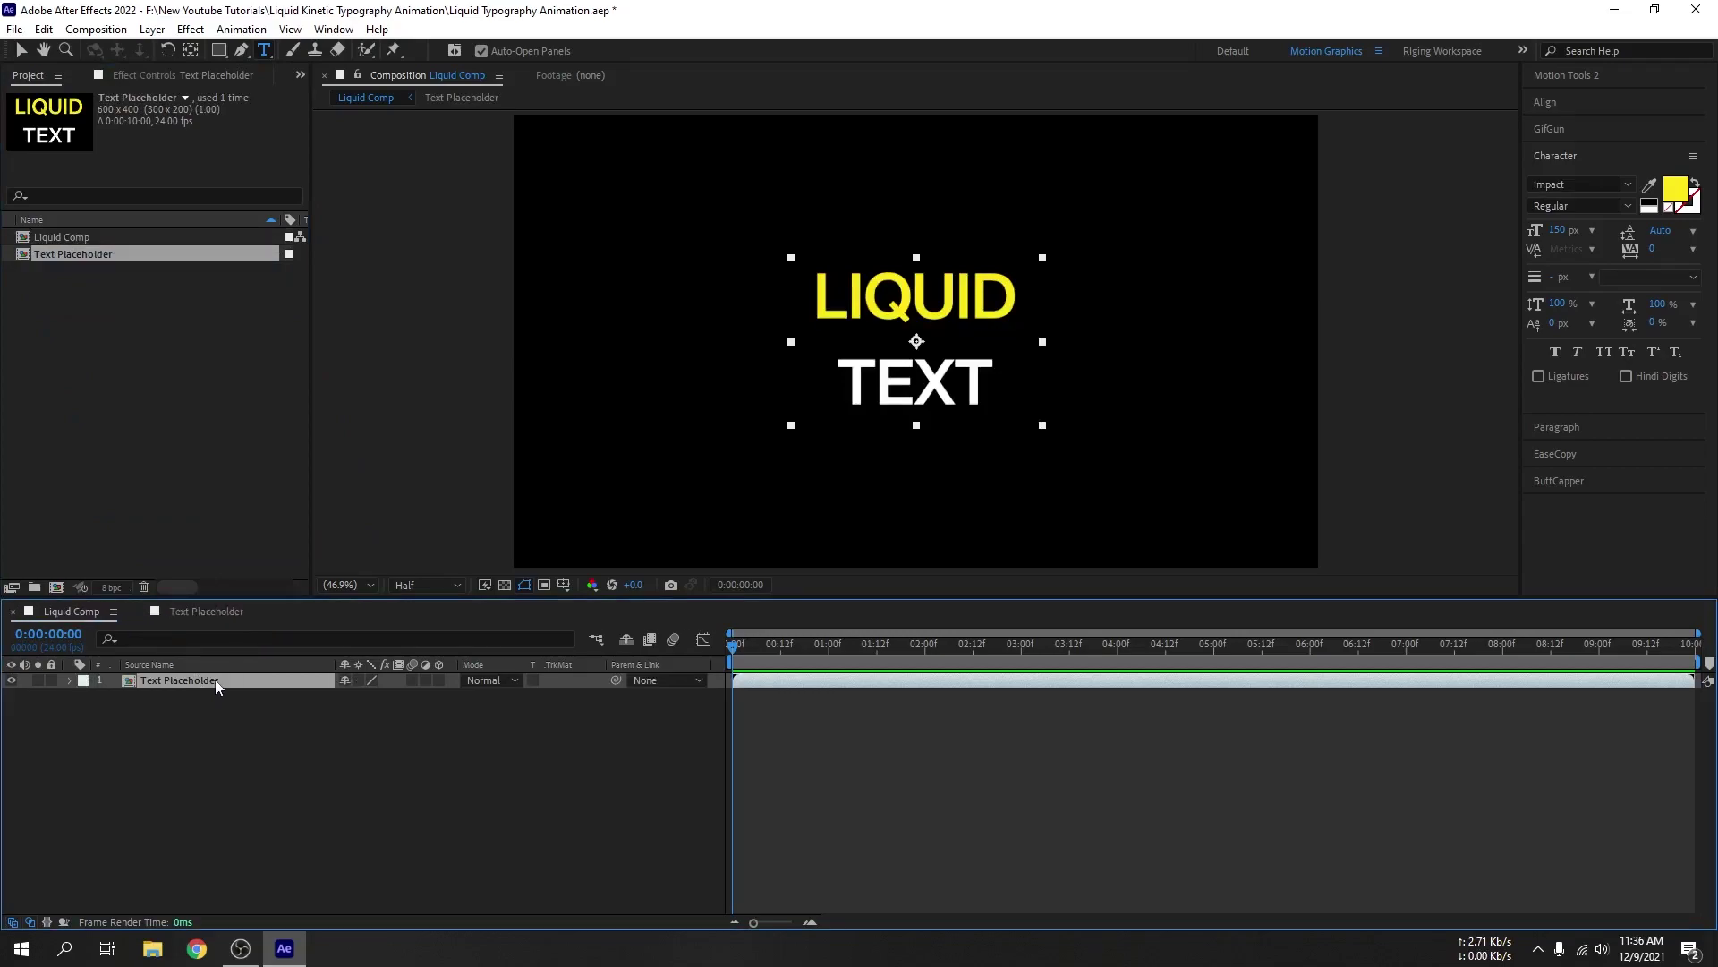
Step: Apply the Motion Tile effect to the nested Text Placeholder layer
key(ctrl+space)
text(m)
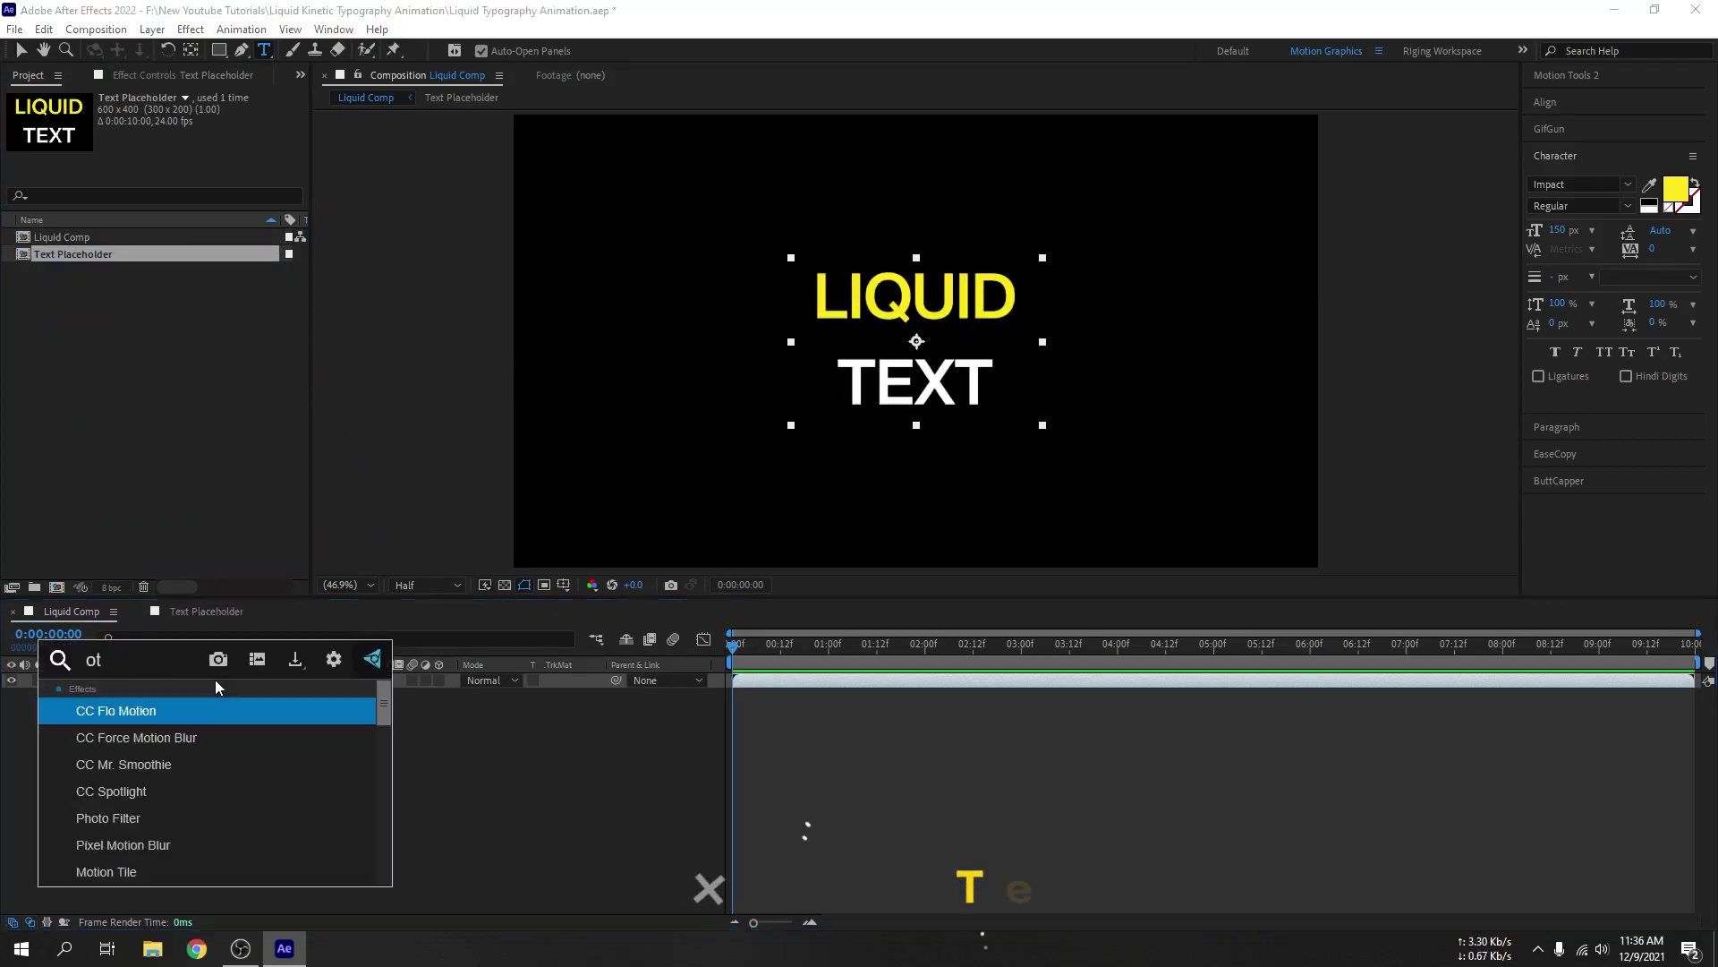
text(oti)
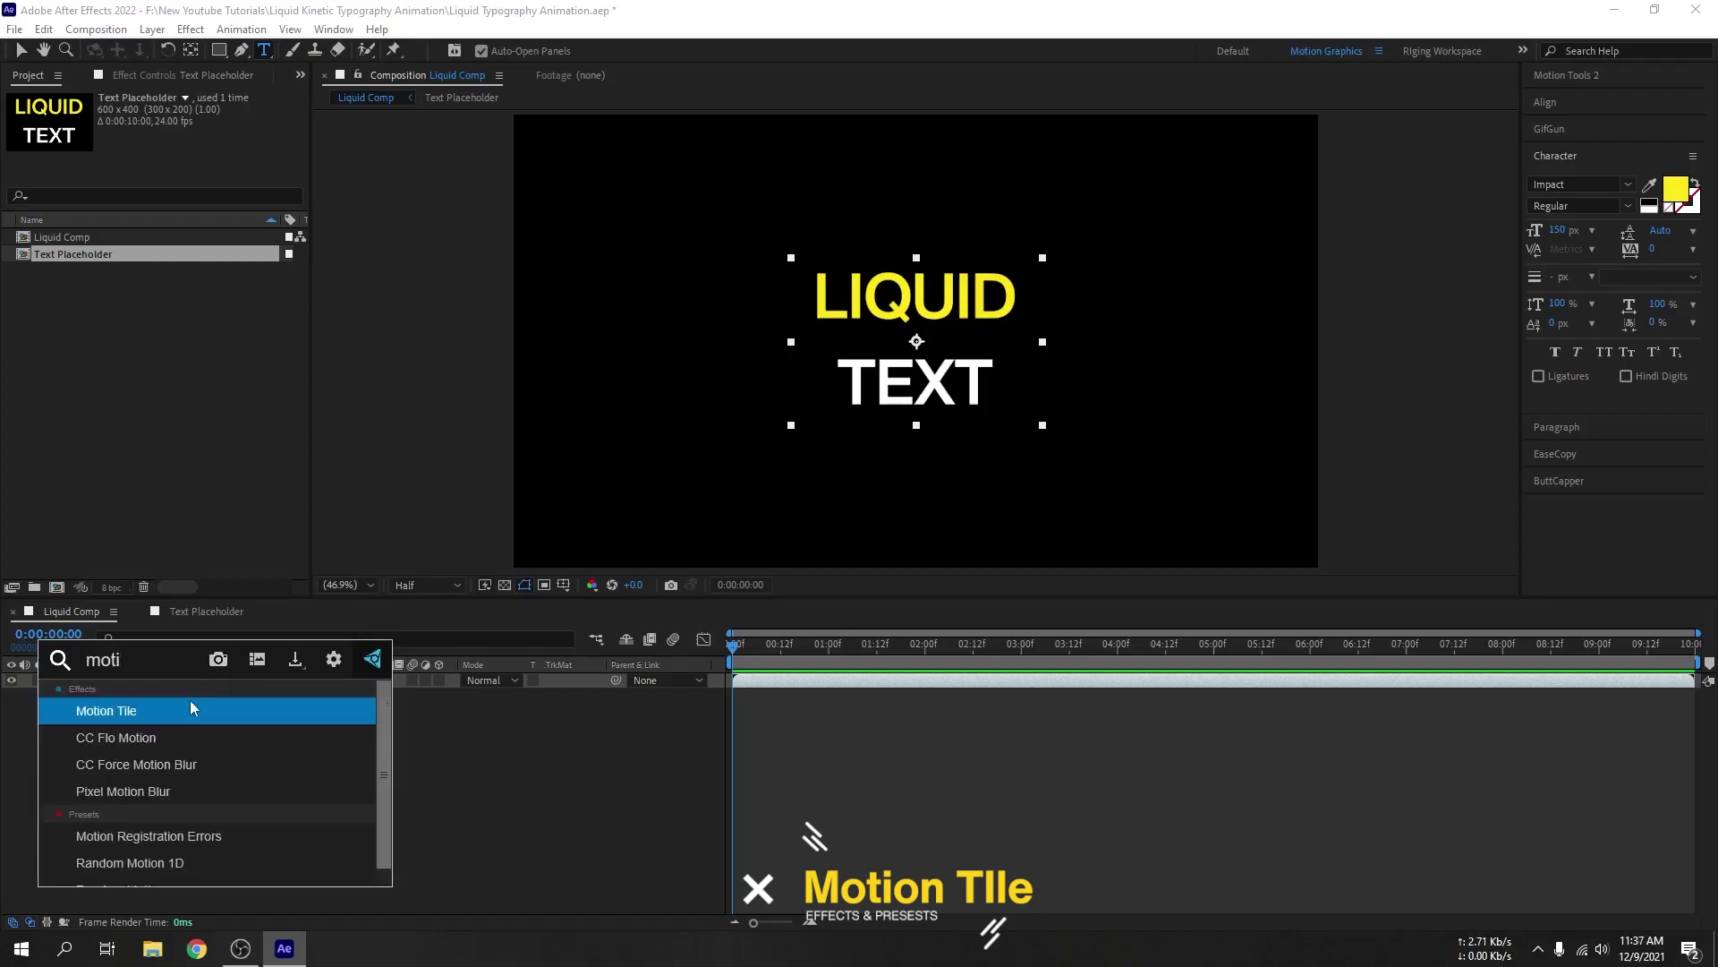
click(182, 706)
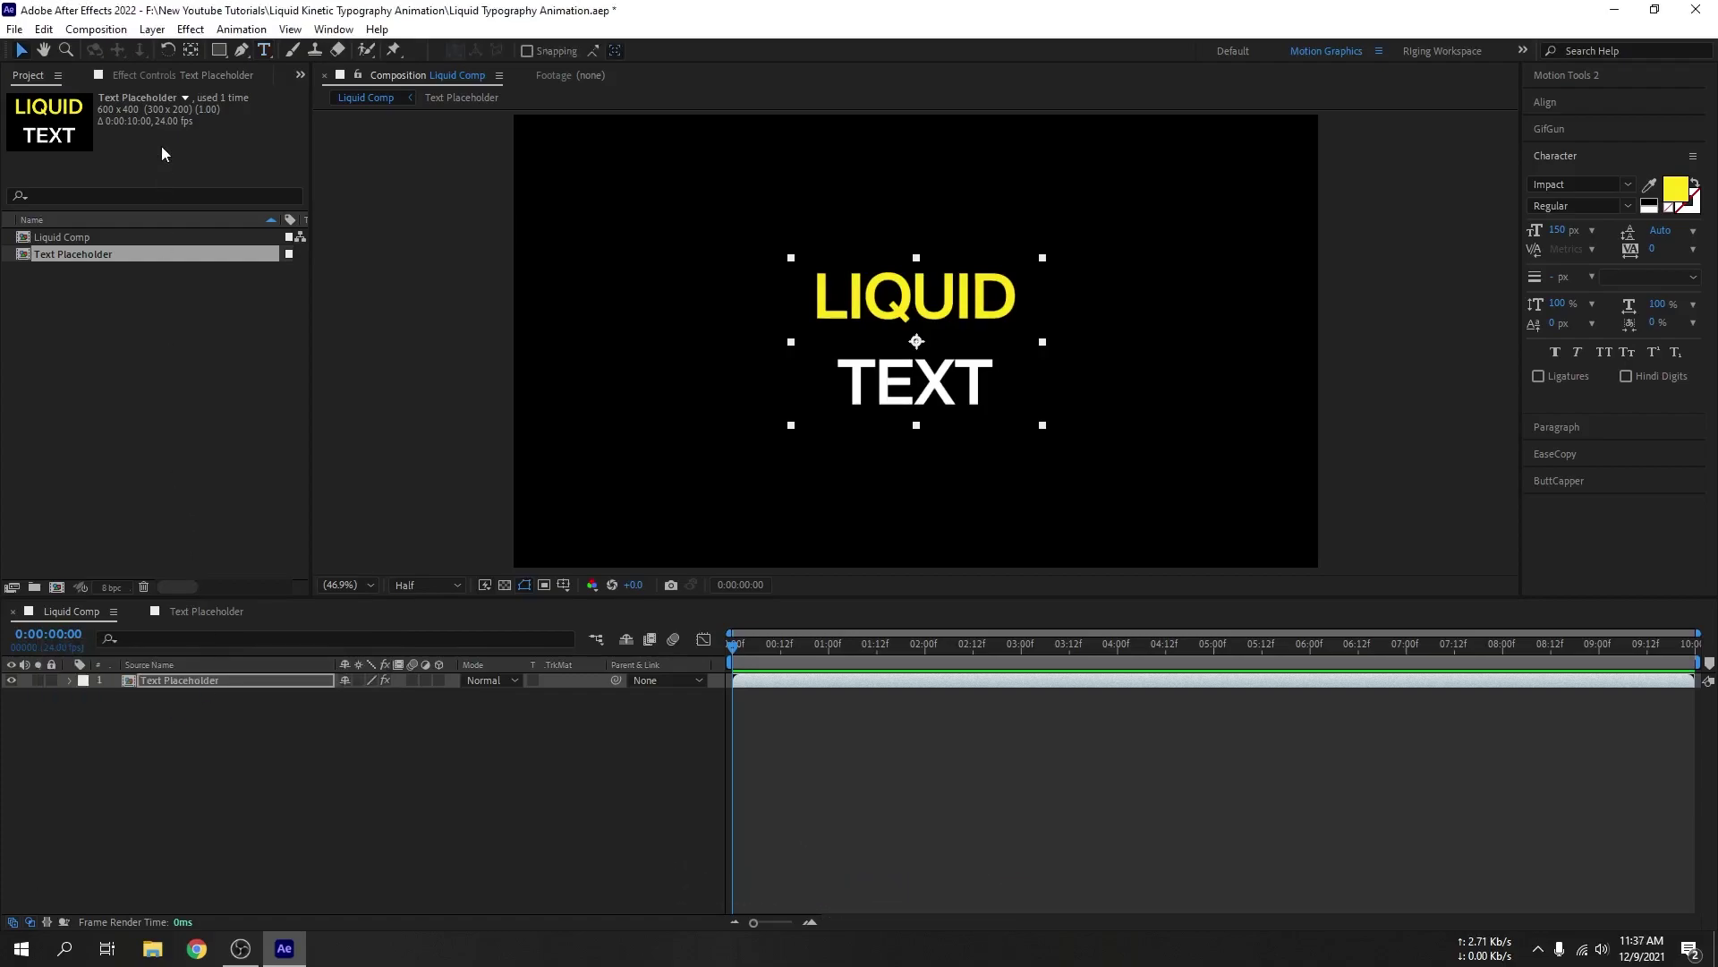
Step: Set Motion Tile's output width and height to 500 and scale the layer to 96%
click(141, 77)
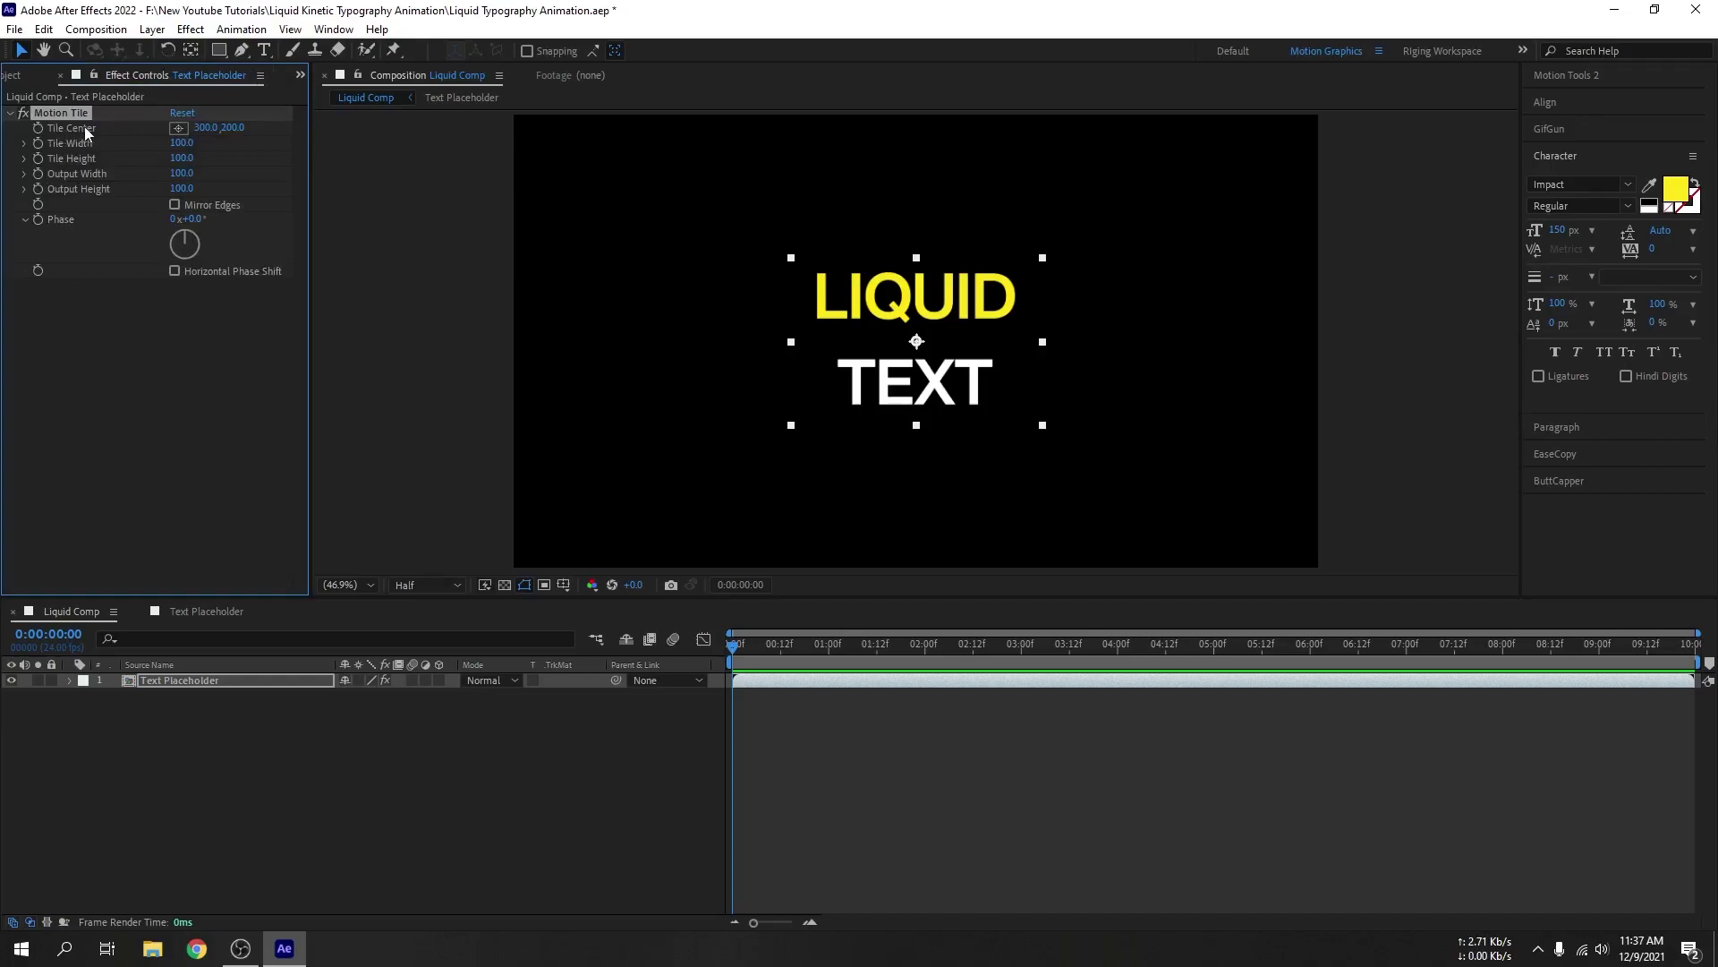
click(184, 173)
text(500)
key(Tab)
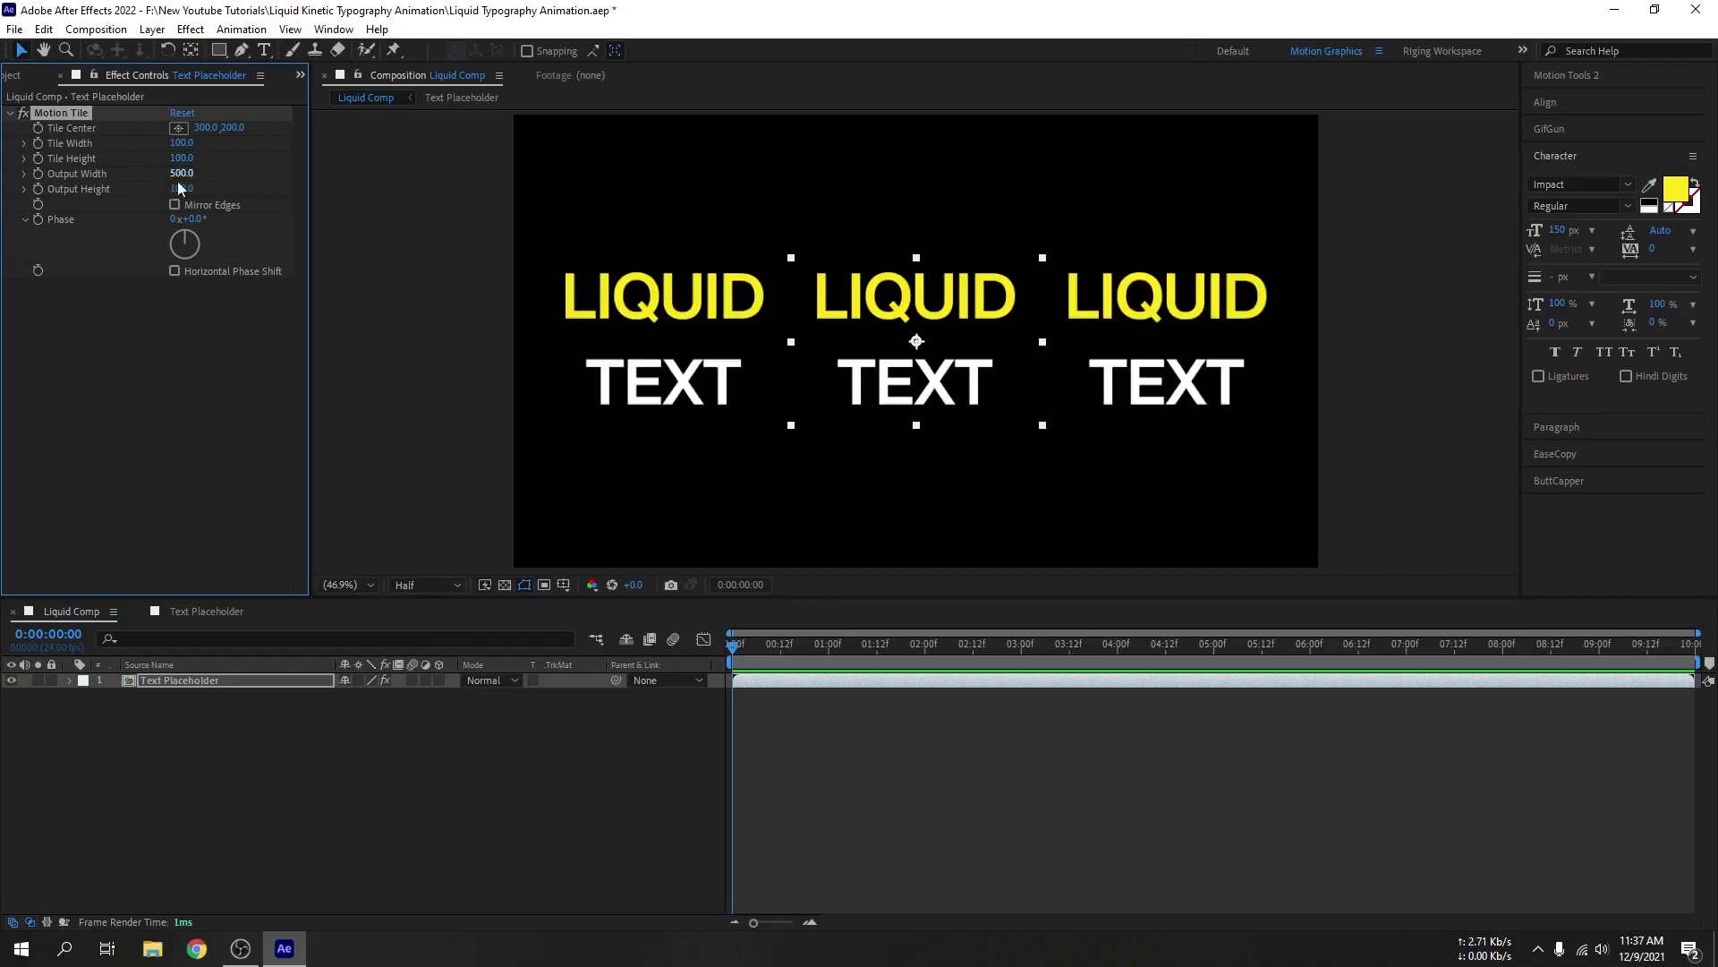
text(500)
click(140, 188)
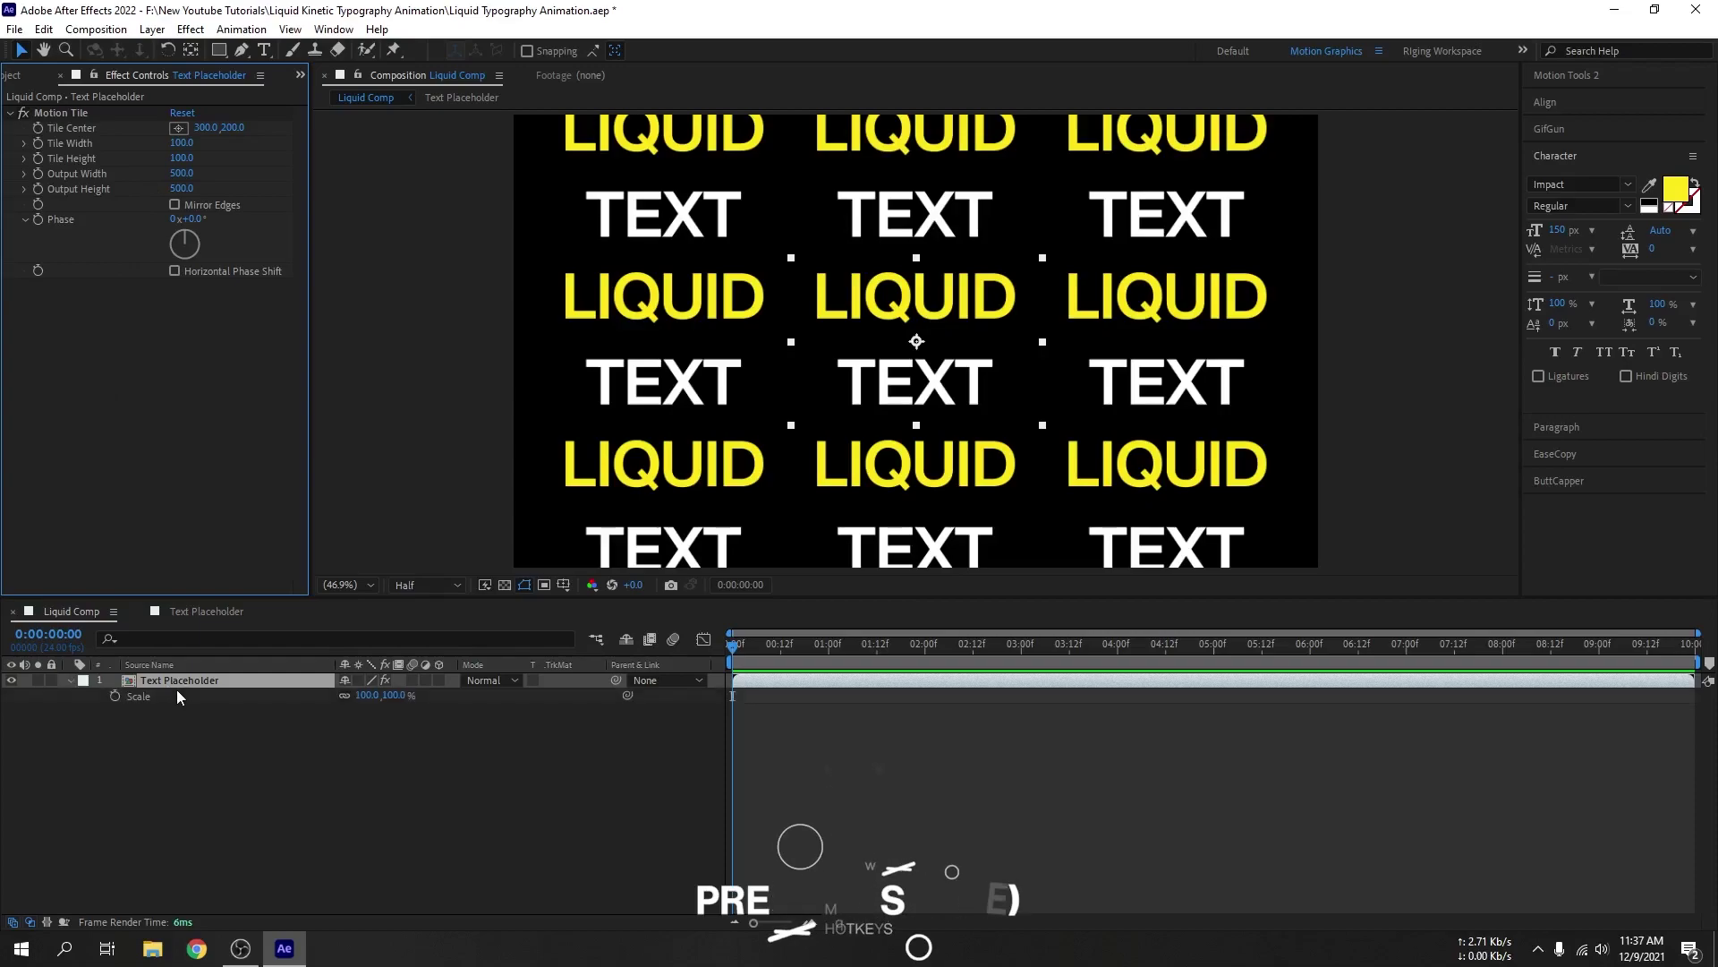
key(s)
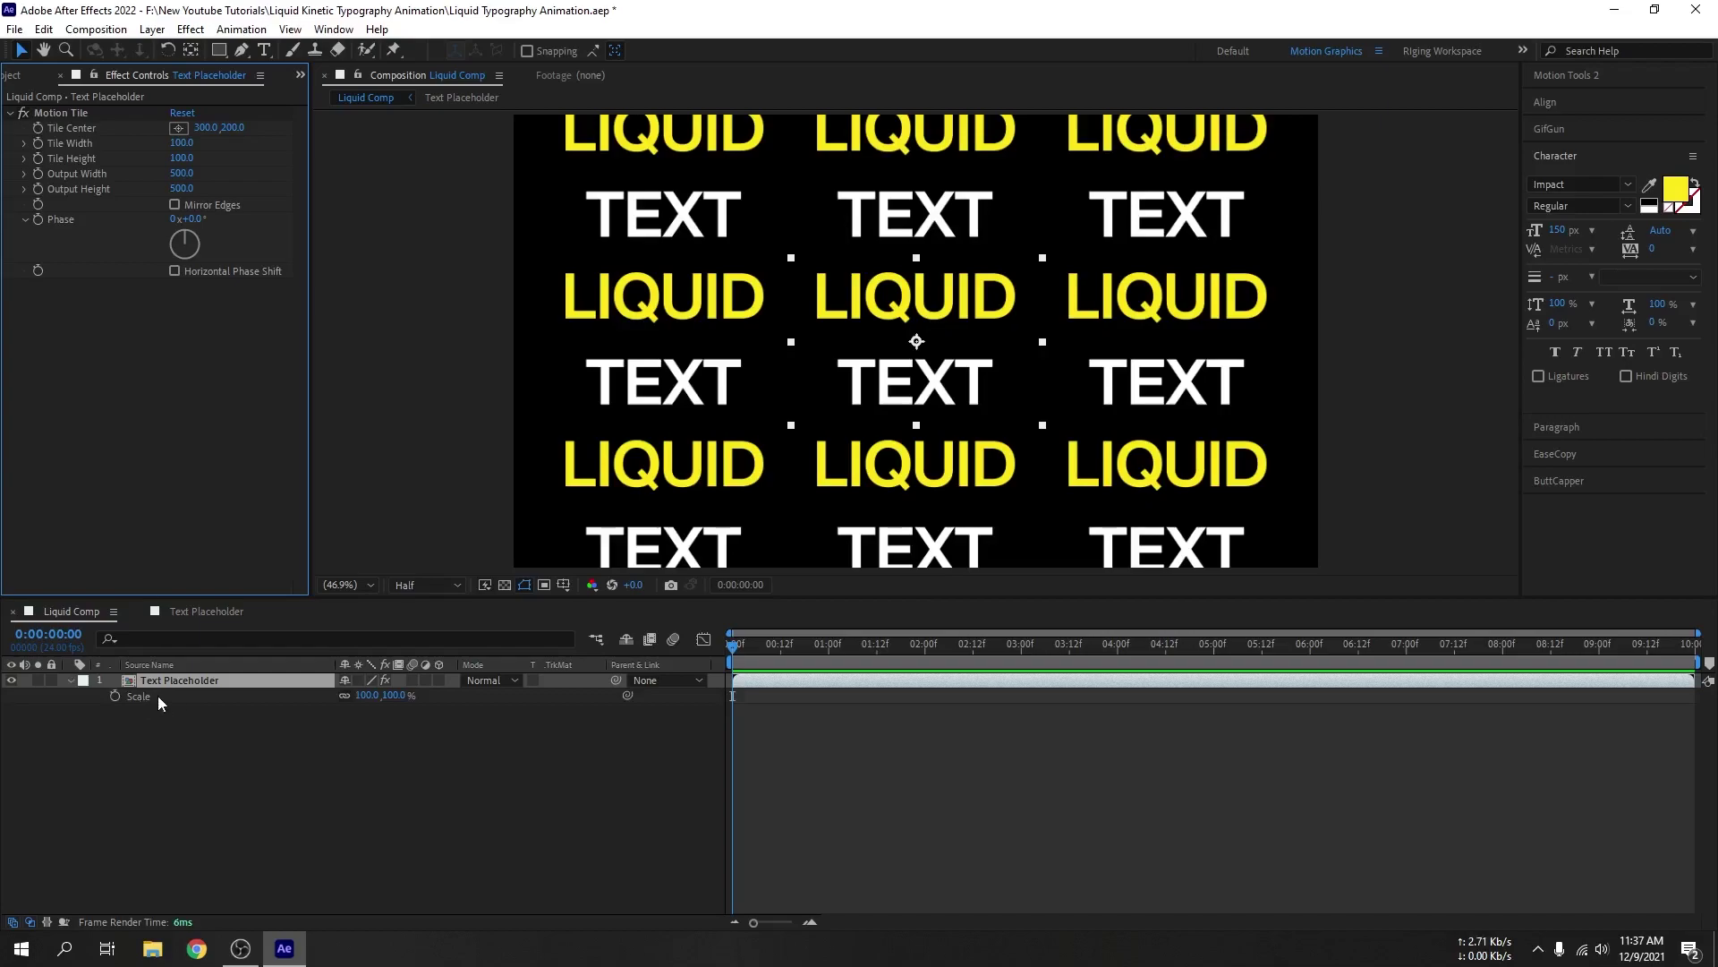
mouse_move(399, 696)
mouse_down()
mouse_move(362, 696)
mouse_move(380, 696)
mouse_up()
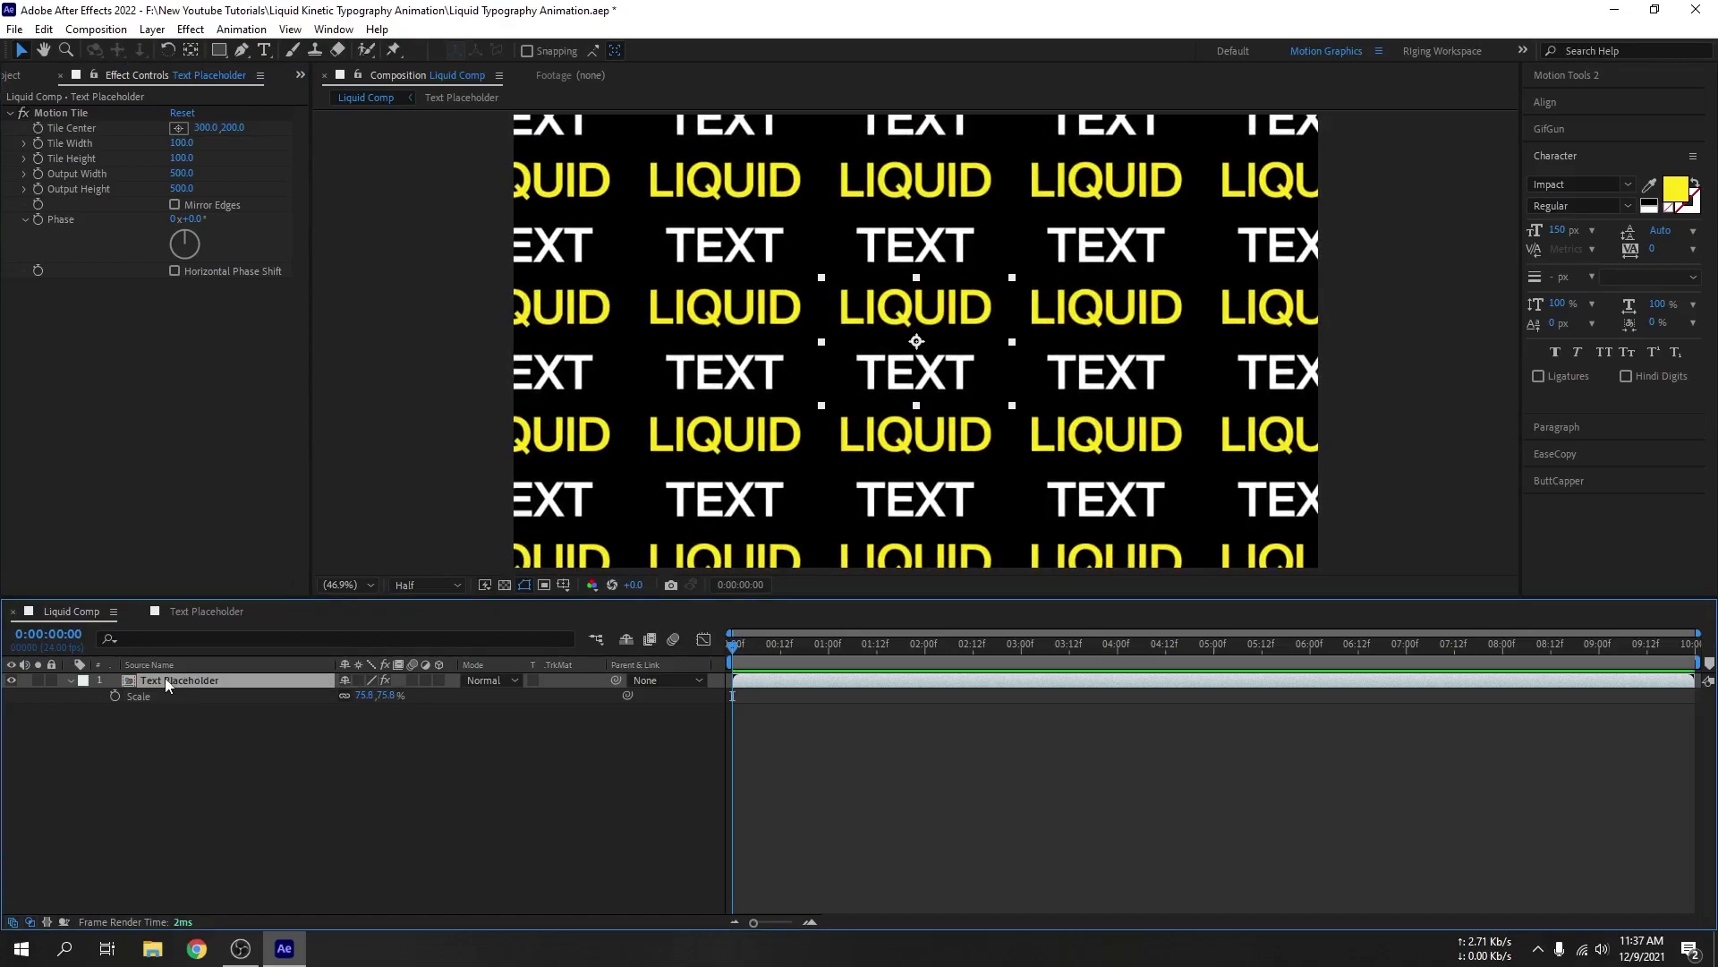
Step: Keyframe Tile Center at the start, set Y to 3366 at the last frame, and preview
click(40, 131)
drag(749, 647, 1703, 658)
drag(232, 127, 433, 170)
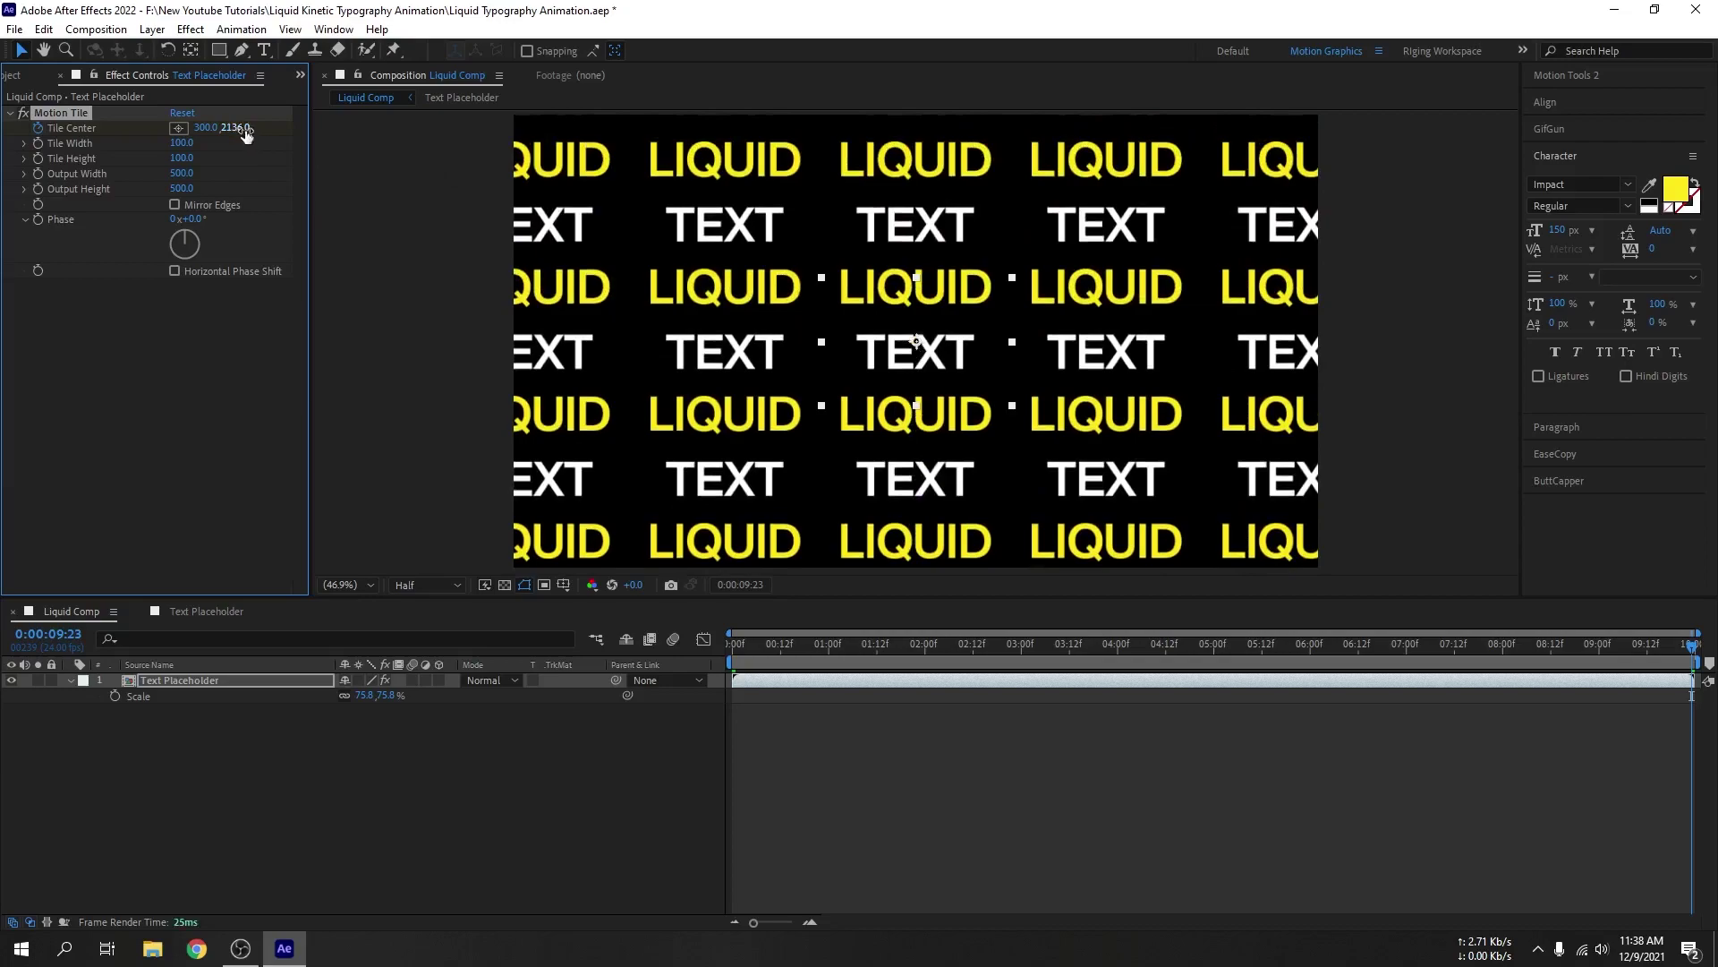
drag(237, 128, 357, 125)
key(space)
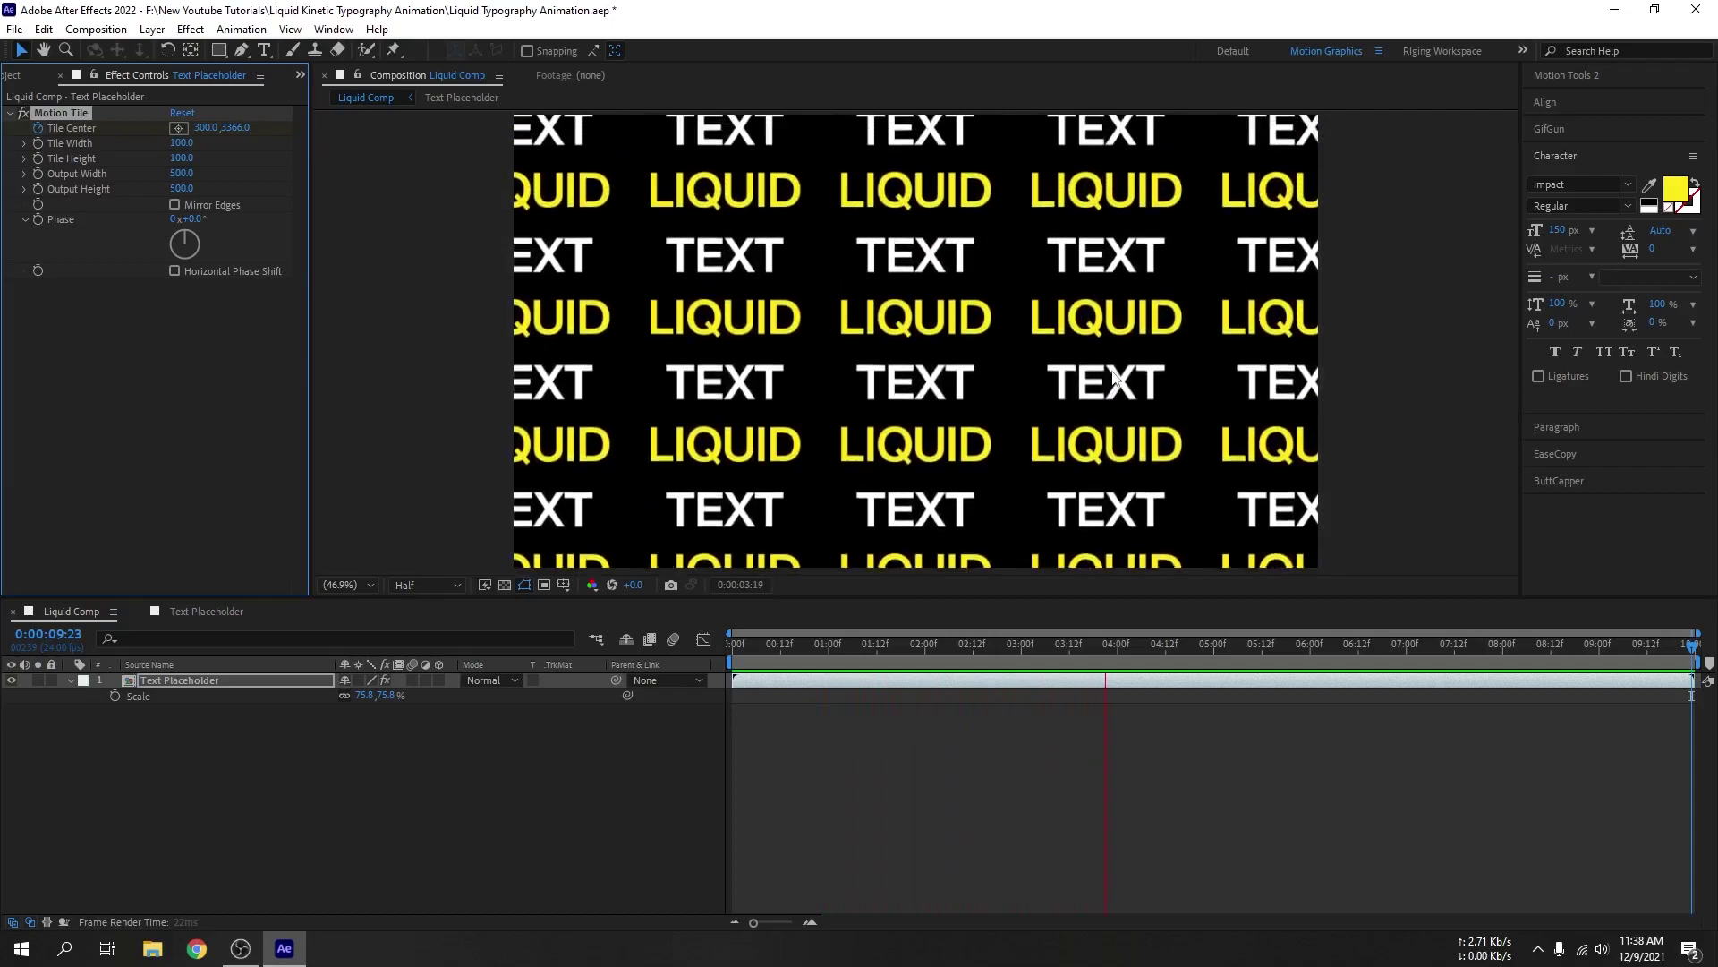
key(space)
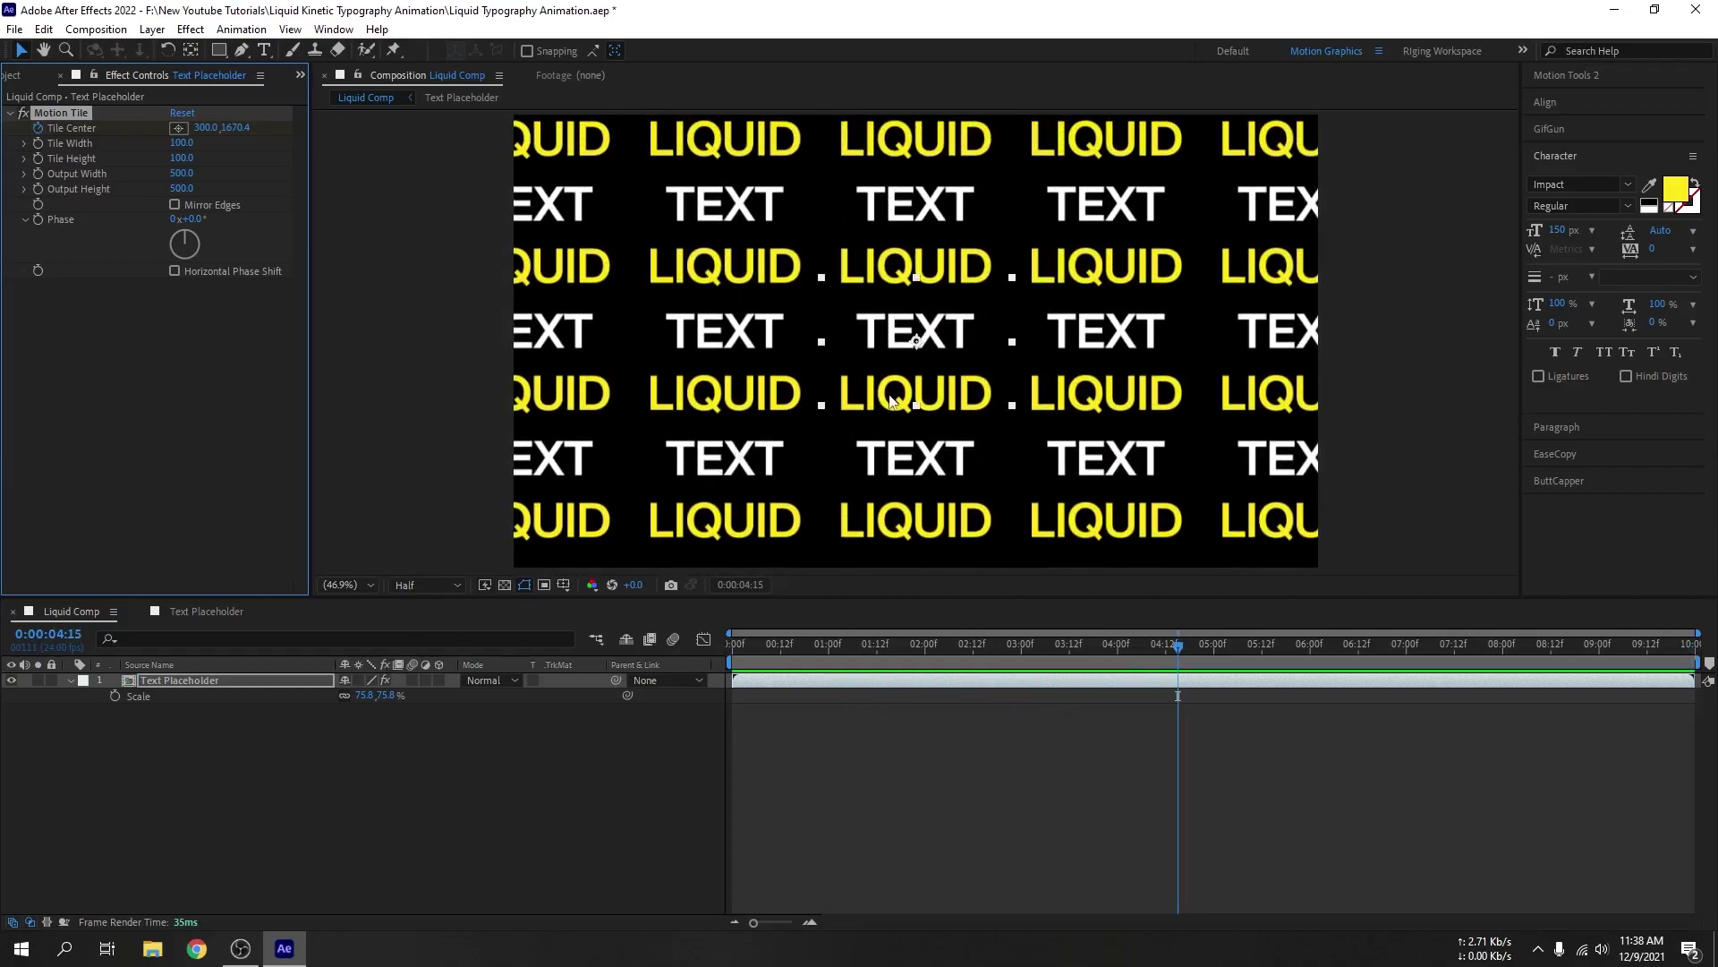
Step: Apply Turbulent Displace to the text layer with Amount 80 and Size 150
click(164, 680)
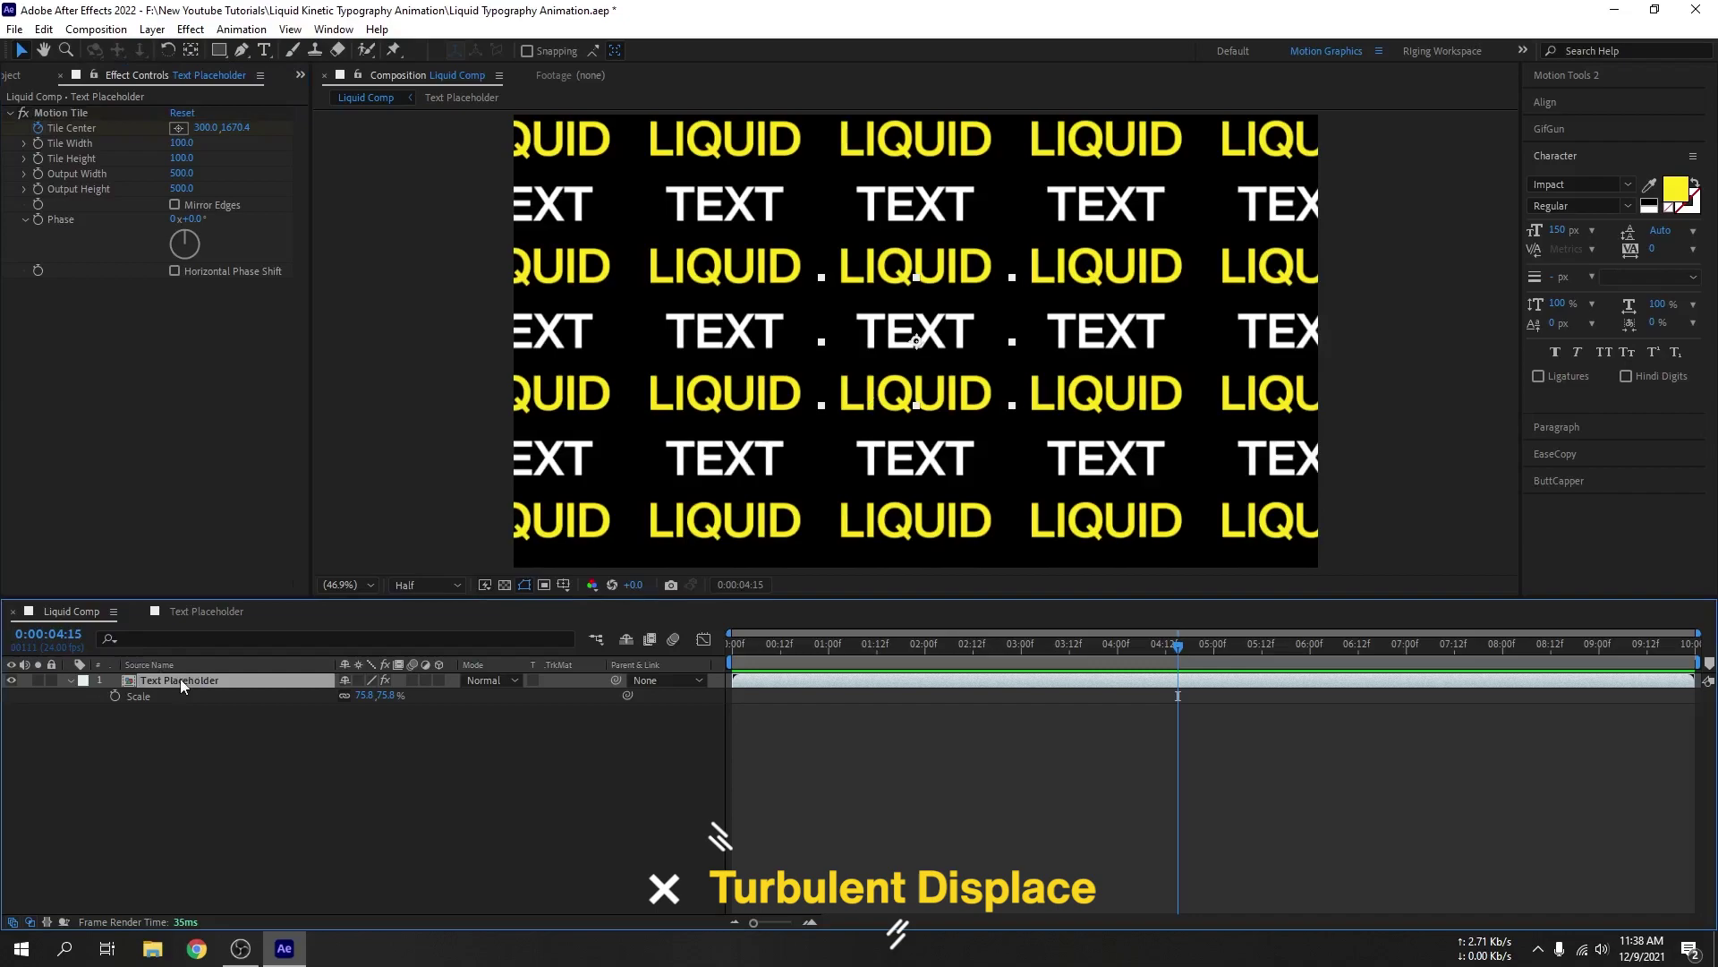
key(ctrl+space)
text(tur)
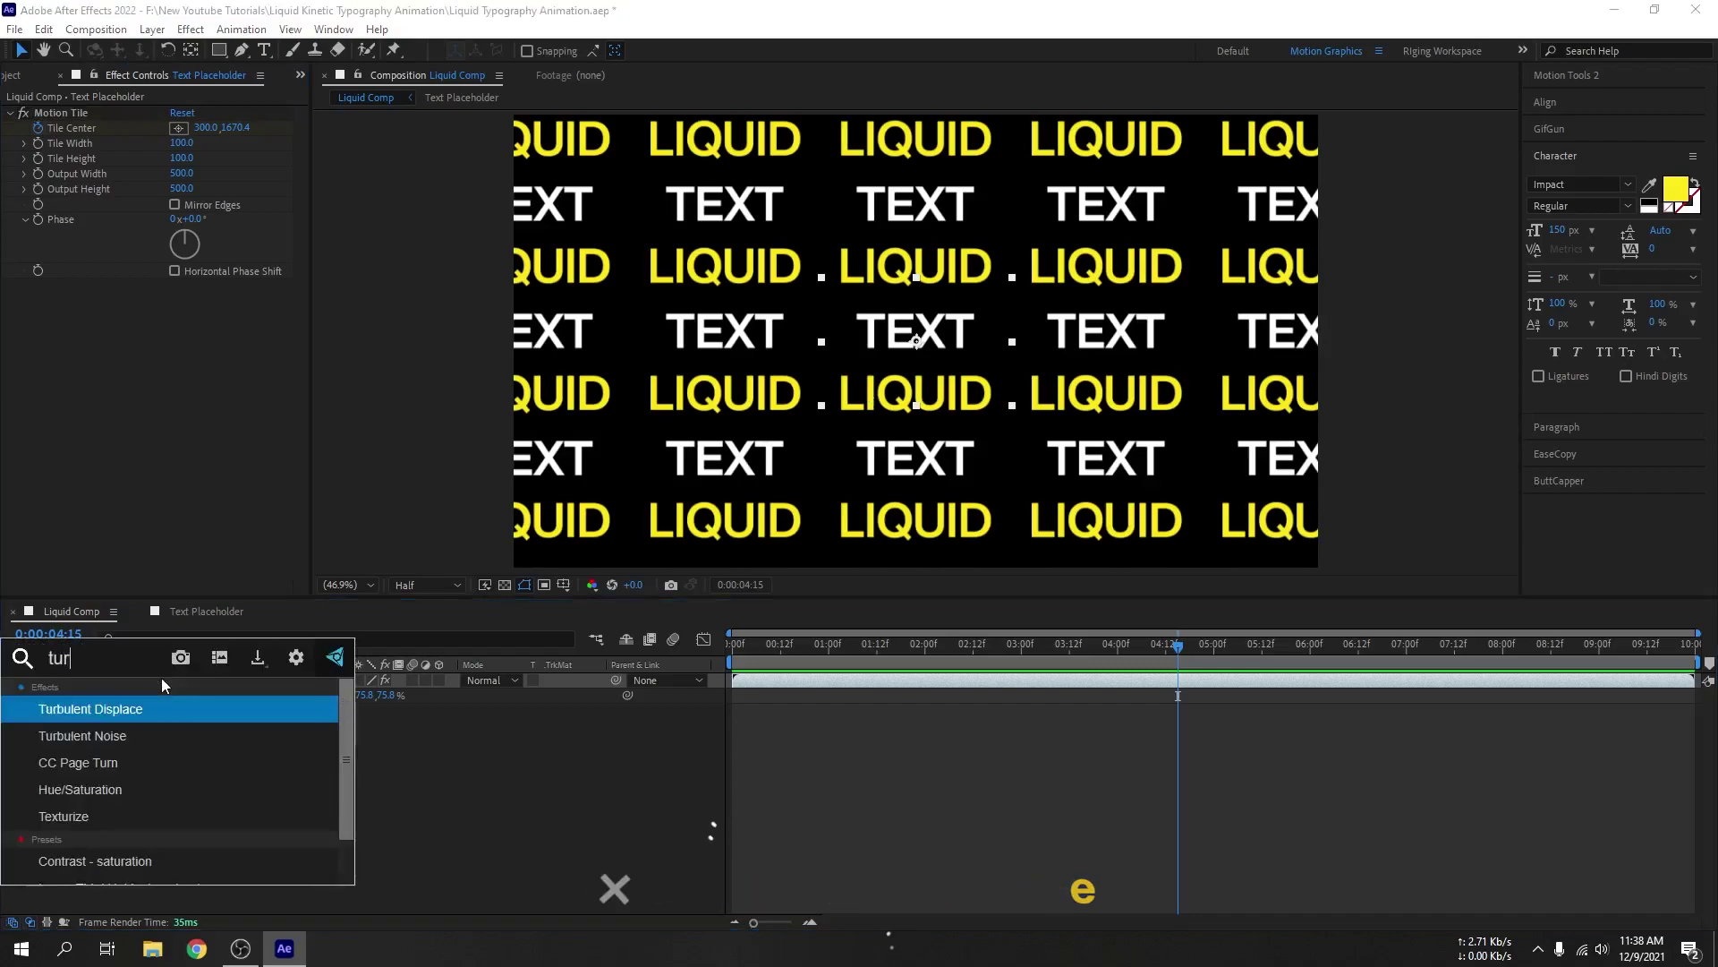
click(186, 708)
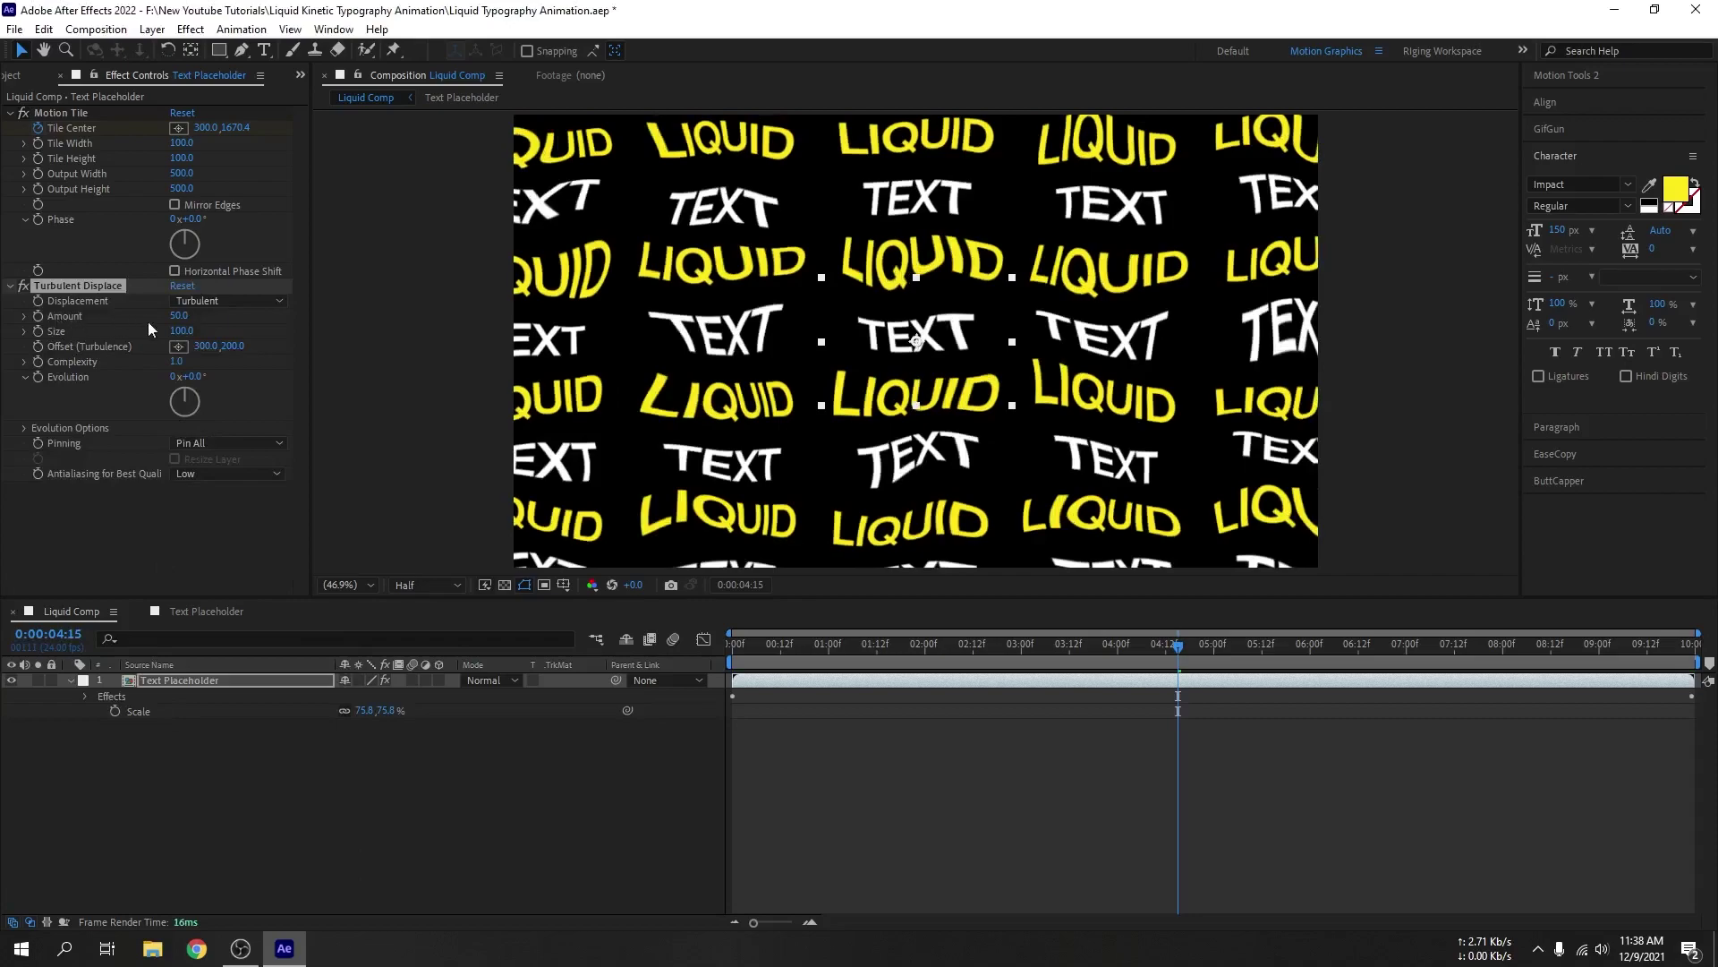
click(179, 316)
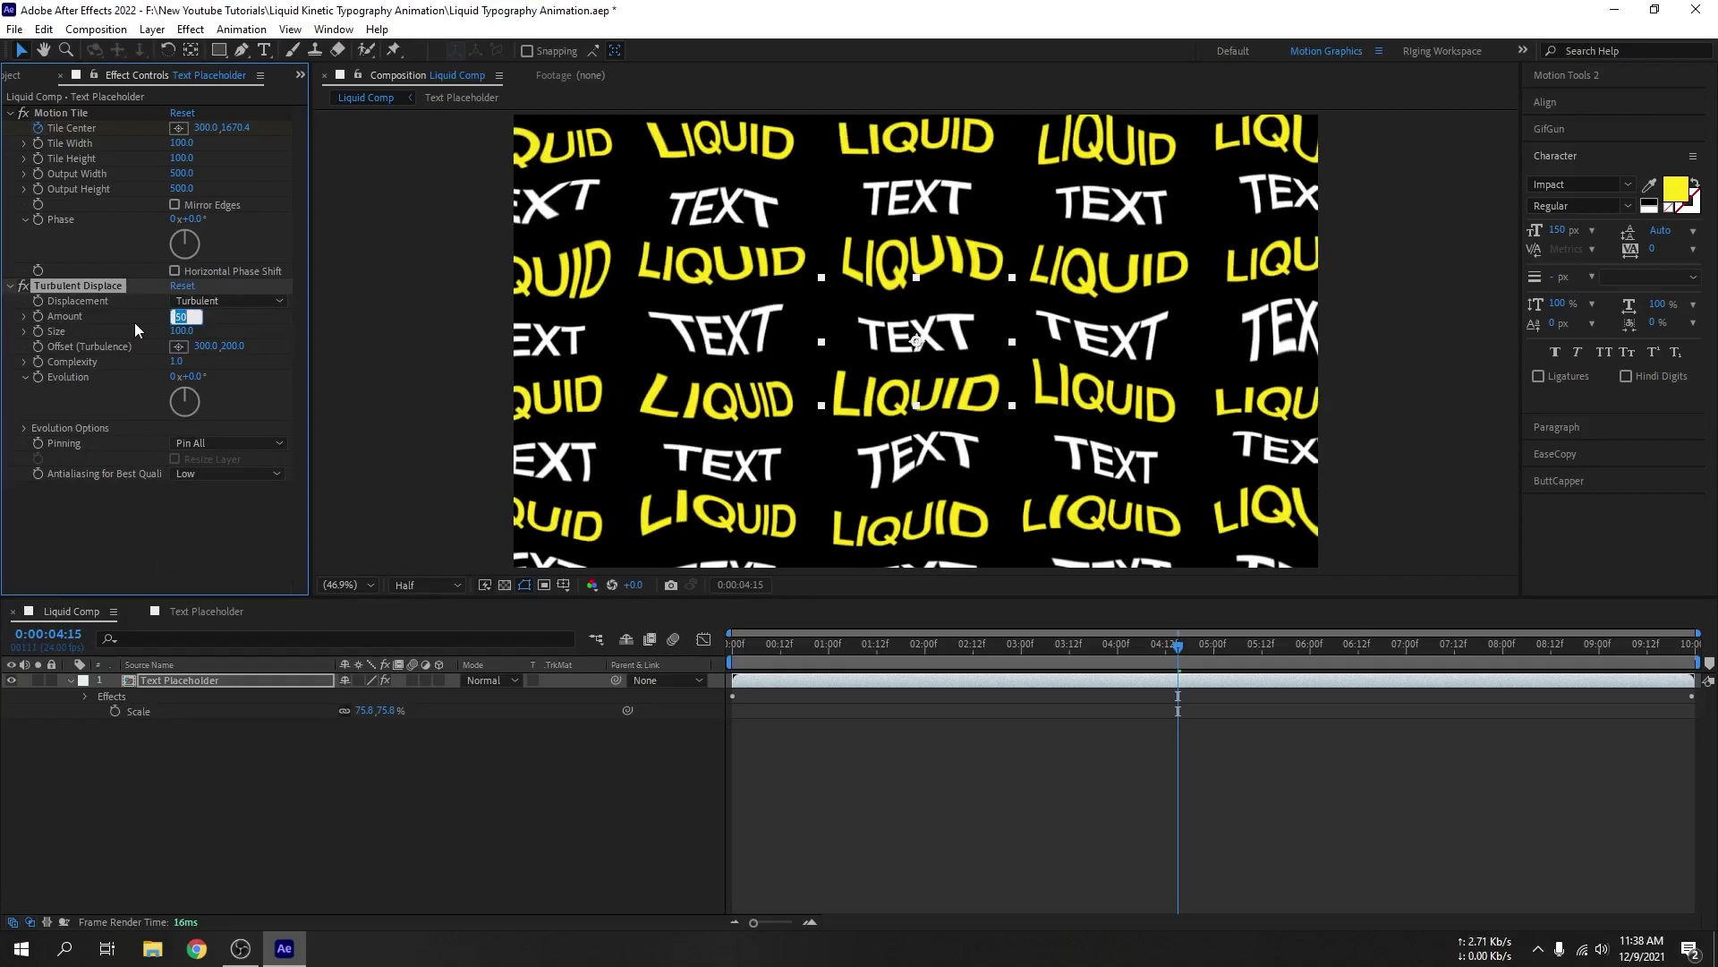
text(80)
key(Return)
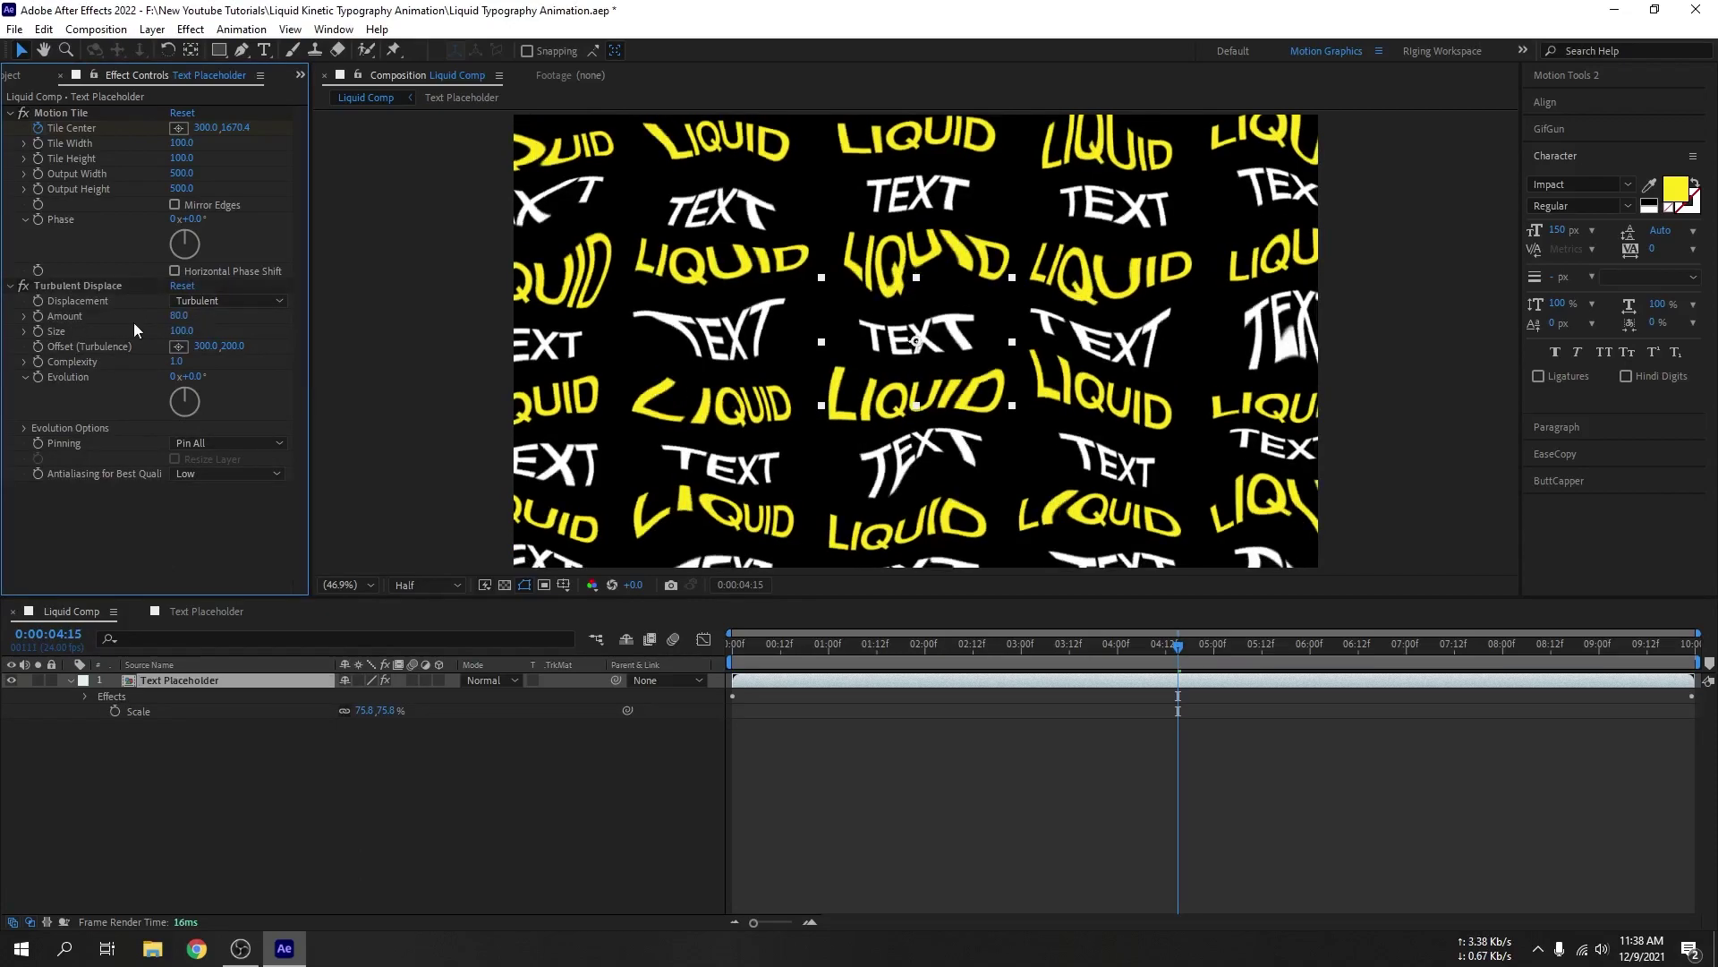
click(179, 330)
text(150)
key(Return)
Step: Keyframe Evolution at the first frame, raise it at the last frame, and preview
click(759, 648)
key(space)
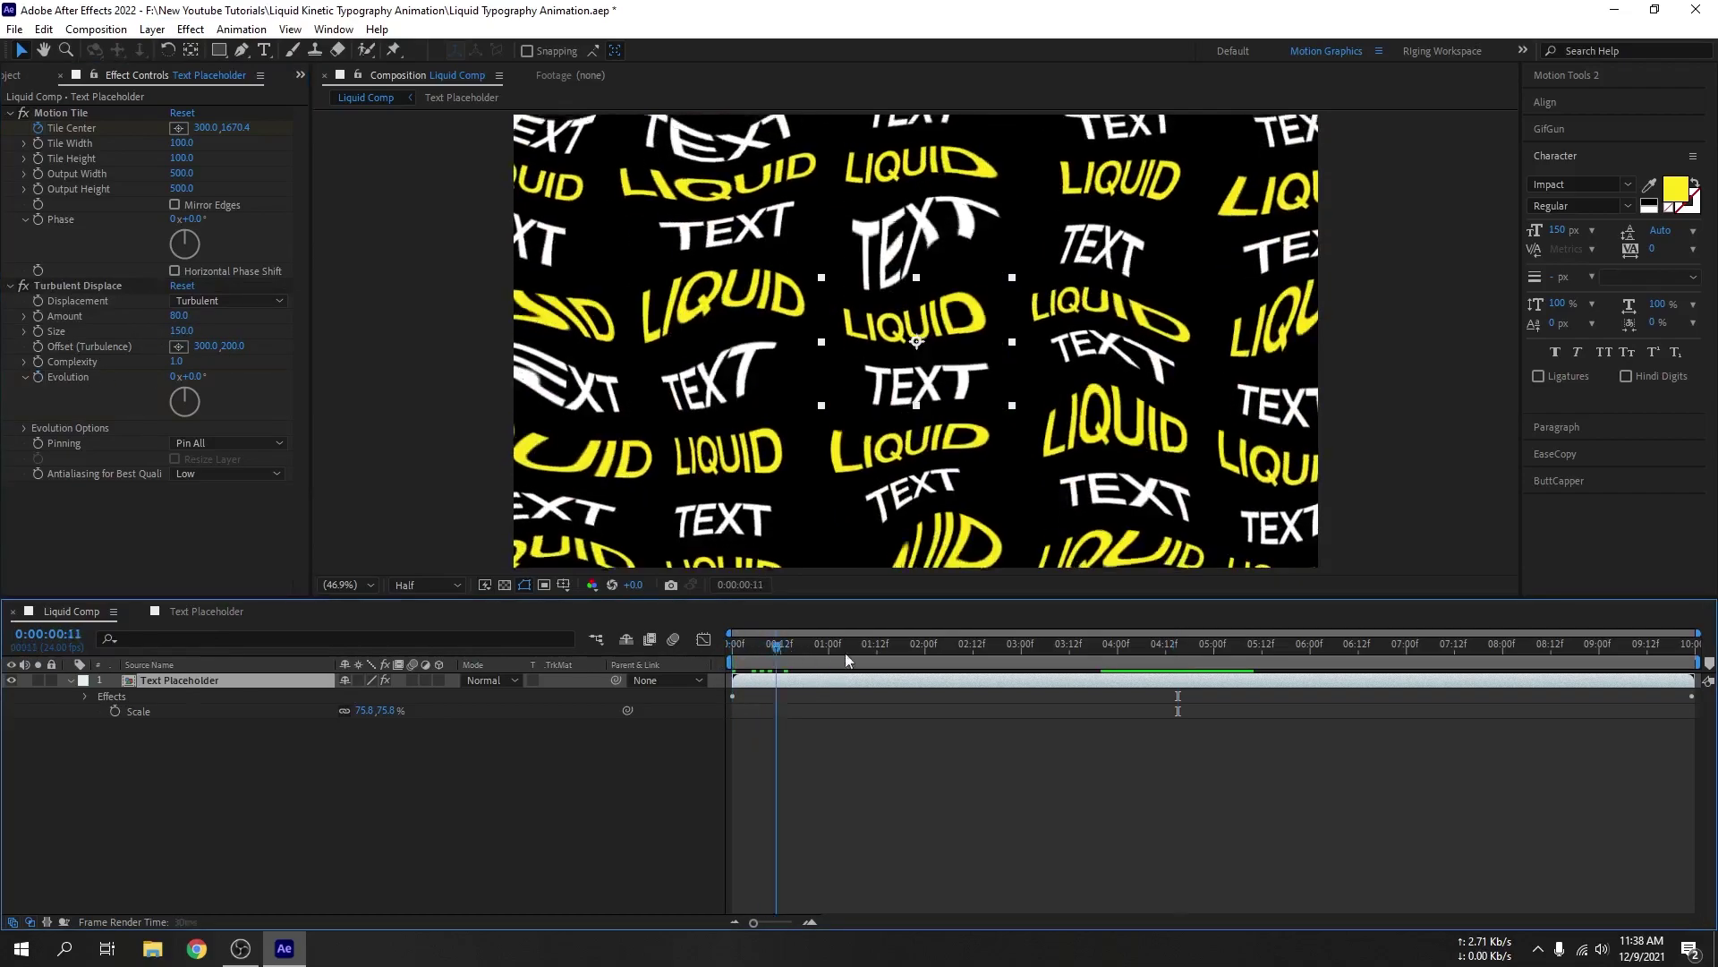
key(space)
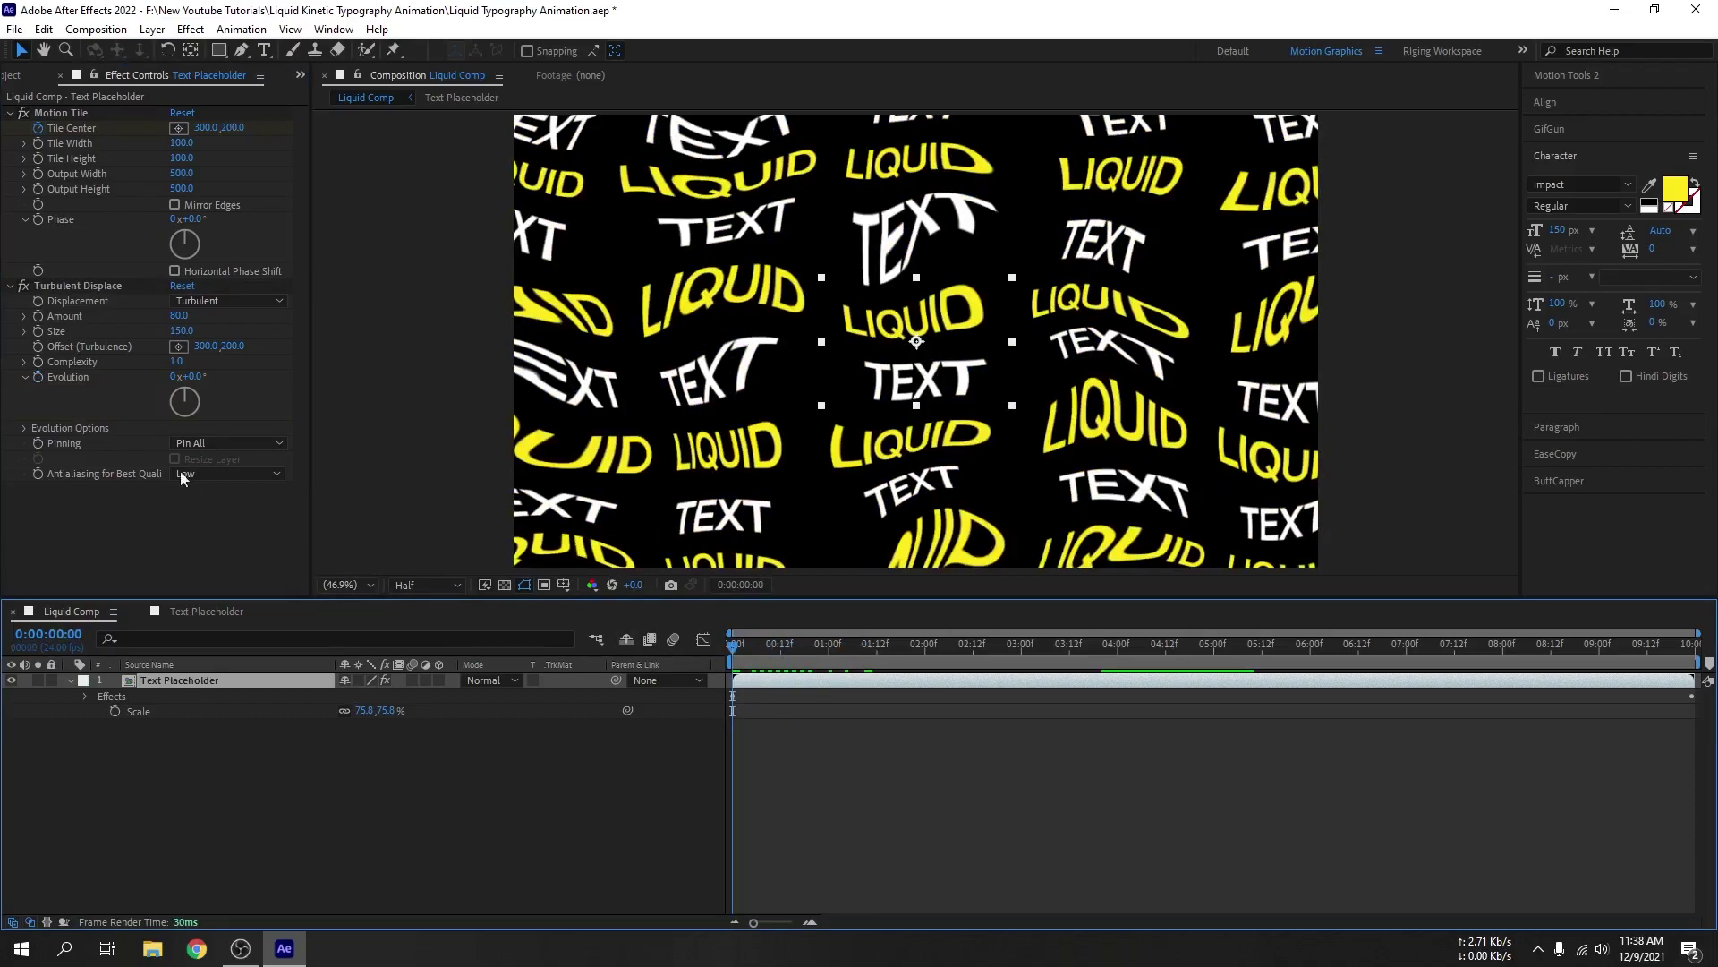
click(39, 377)
key(End)
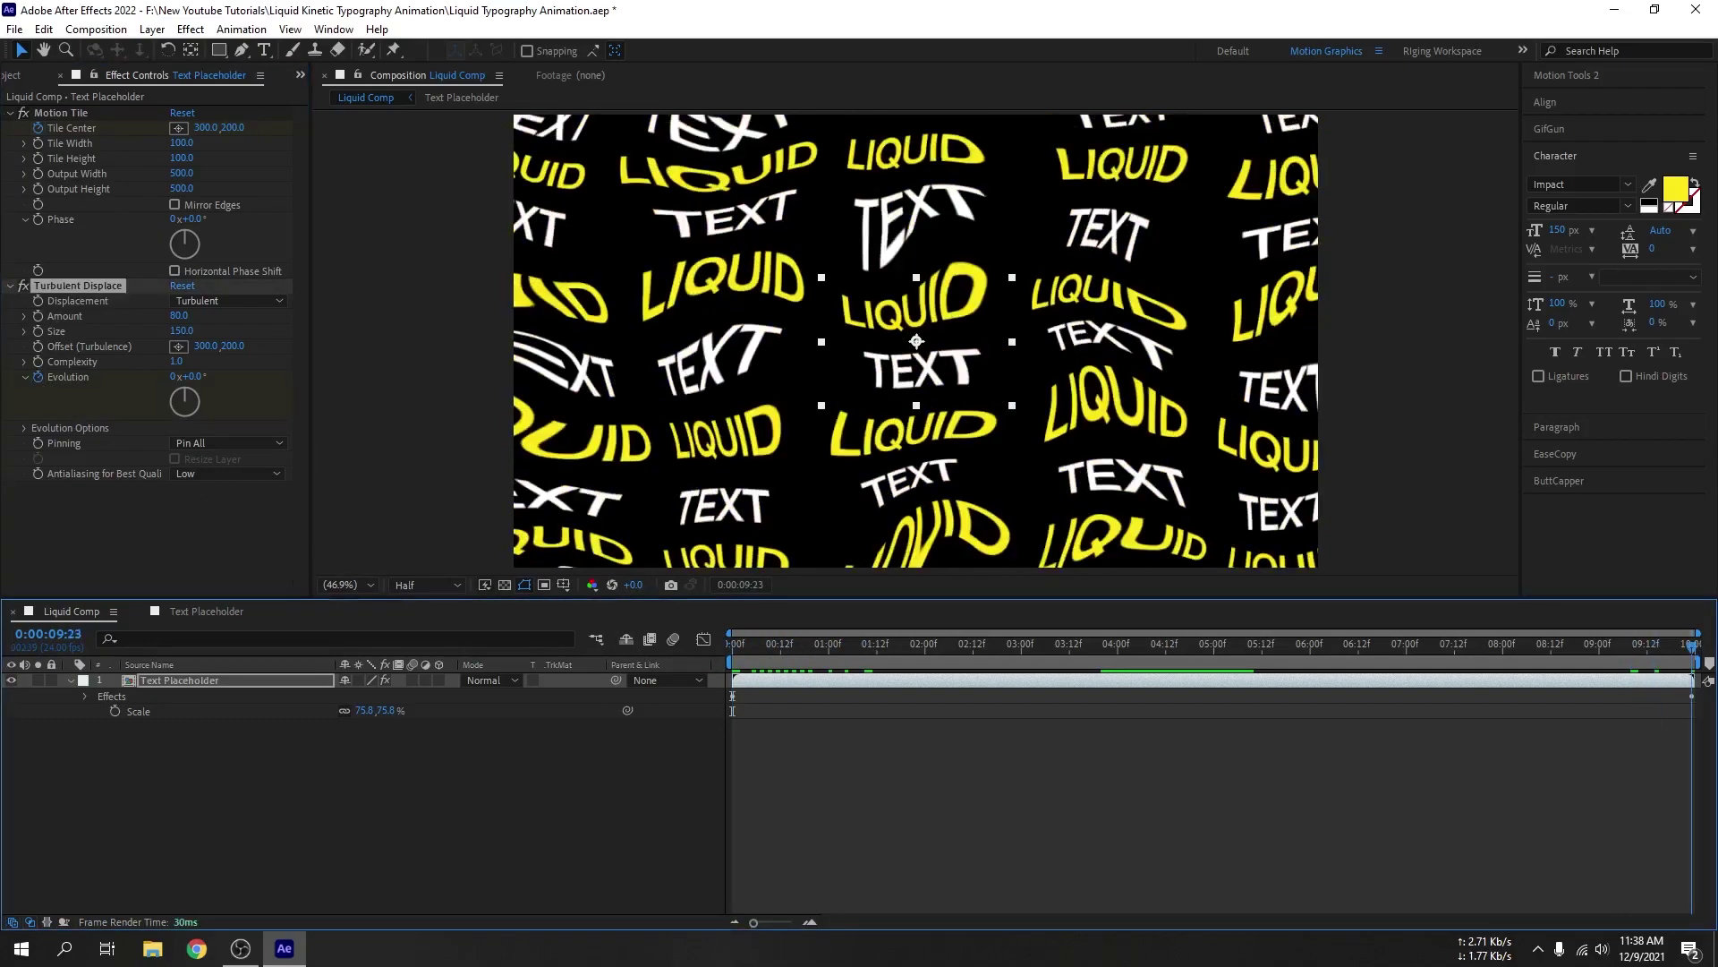
drag(202, 382, 207, 380)
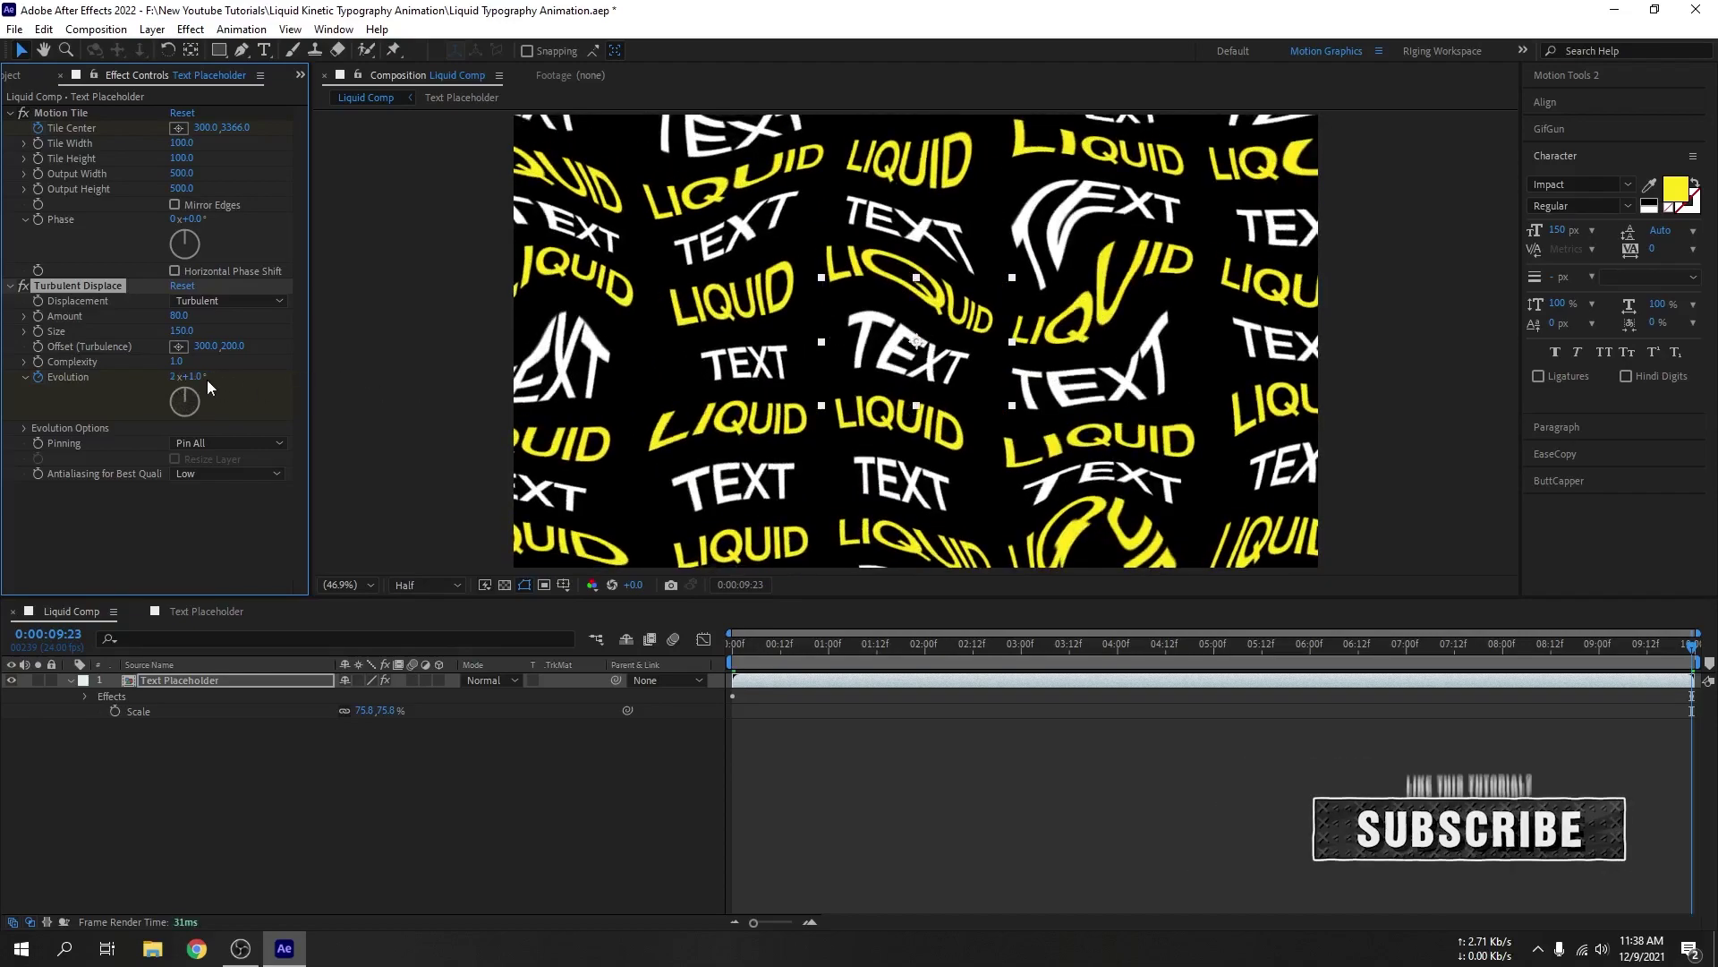
click(207, 379)
key(BackSpace)
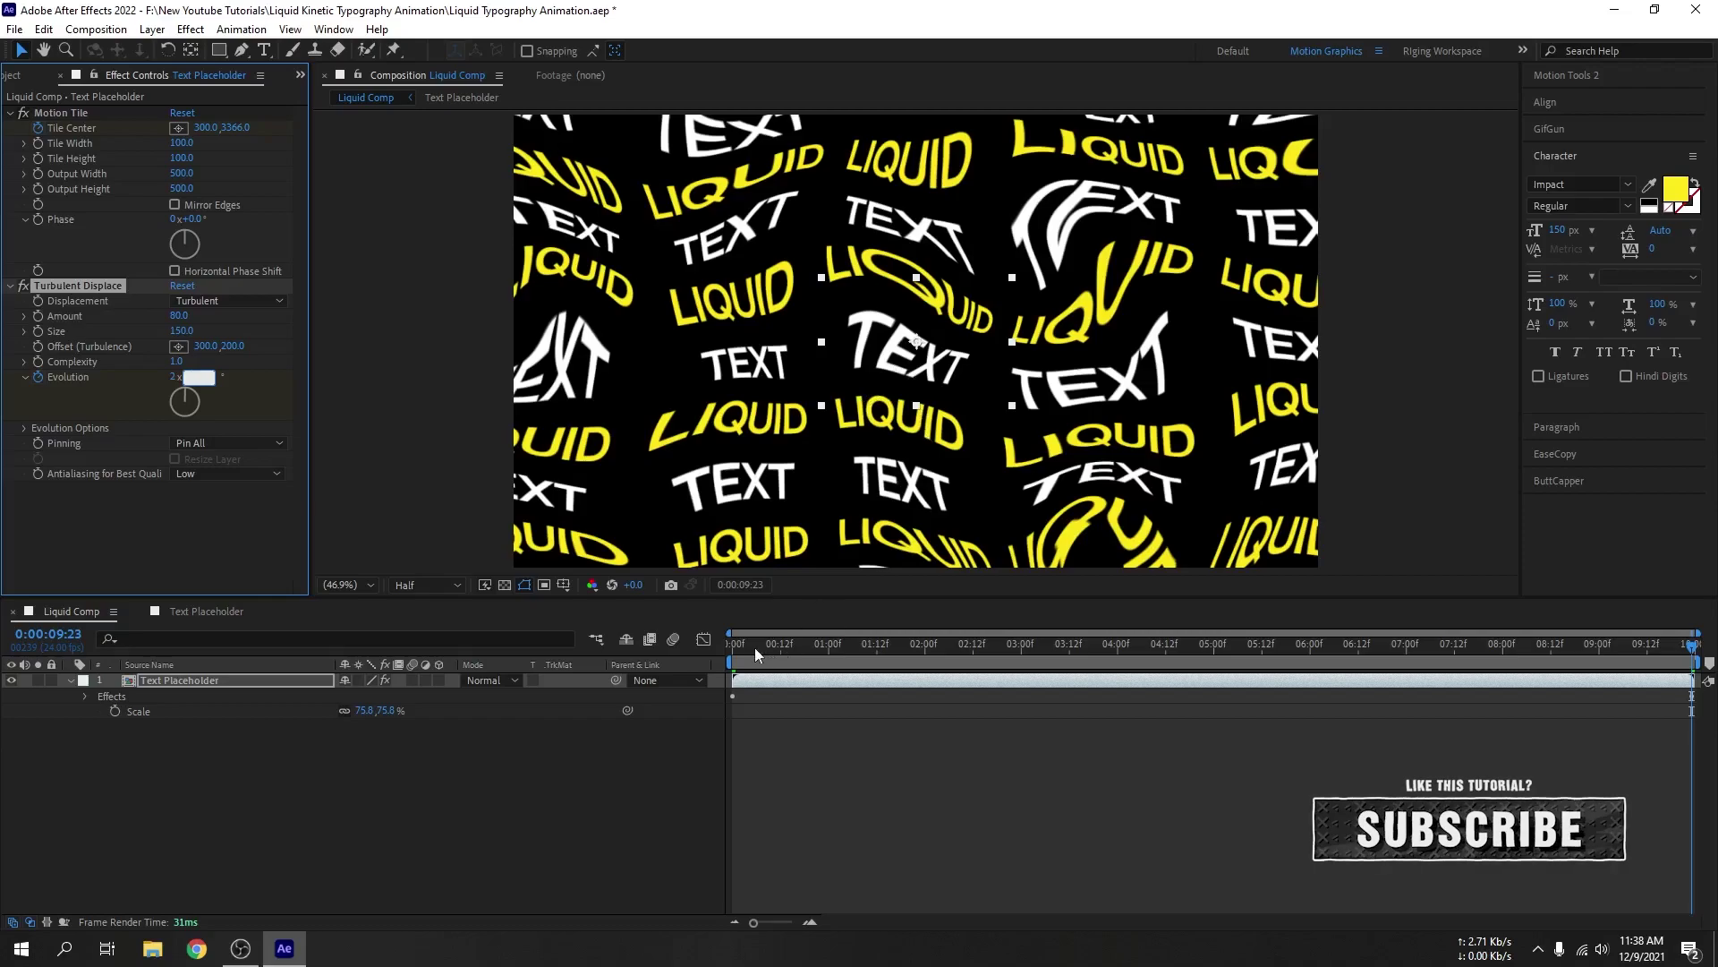
drag(755, 647, 713, 663)
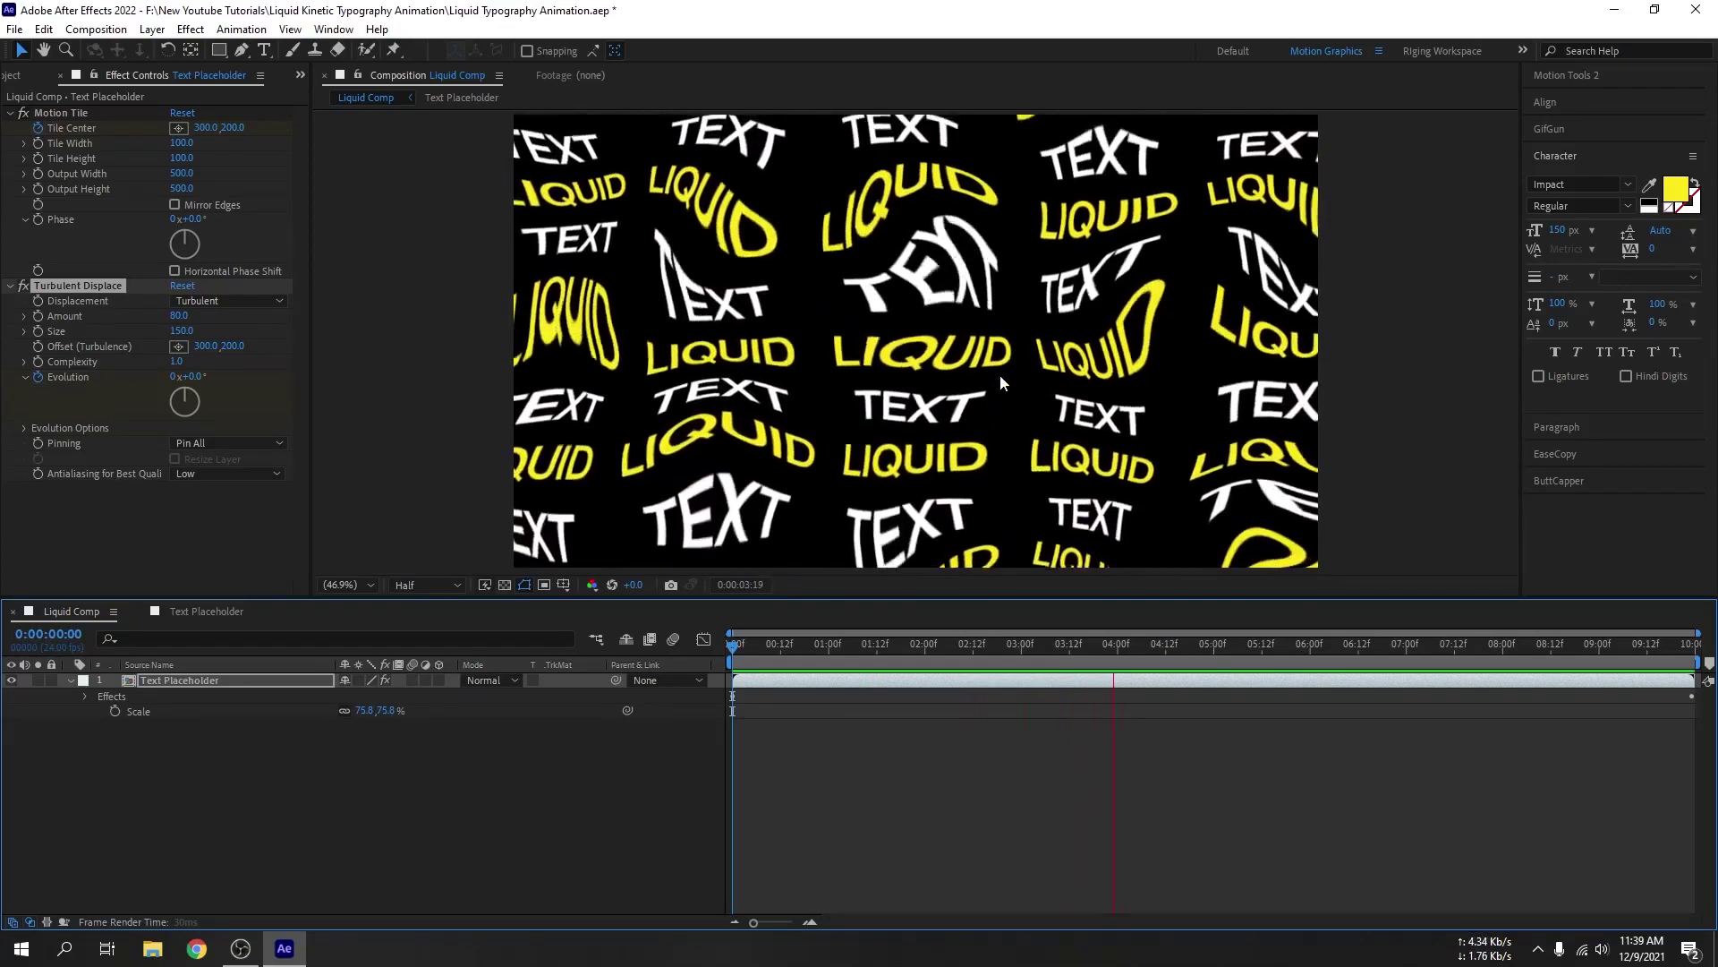
key(space)
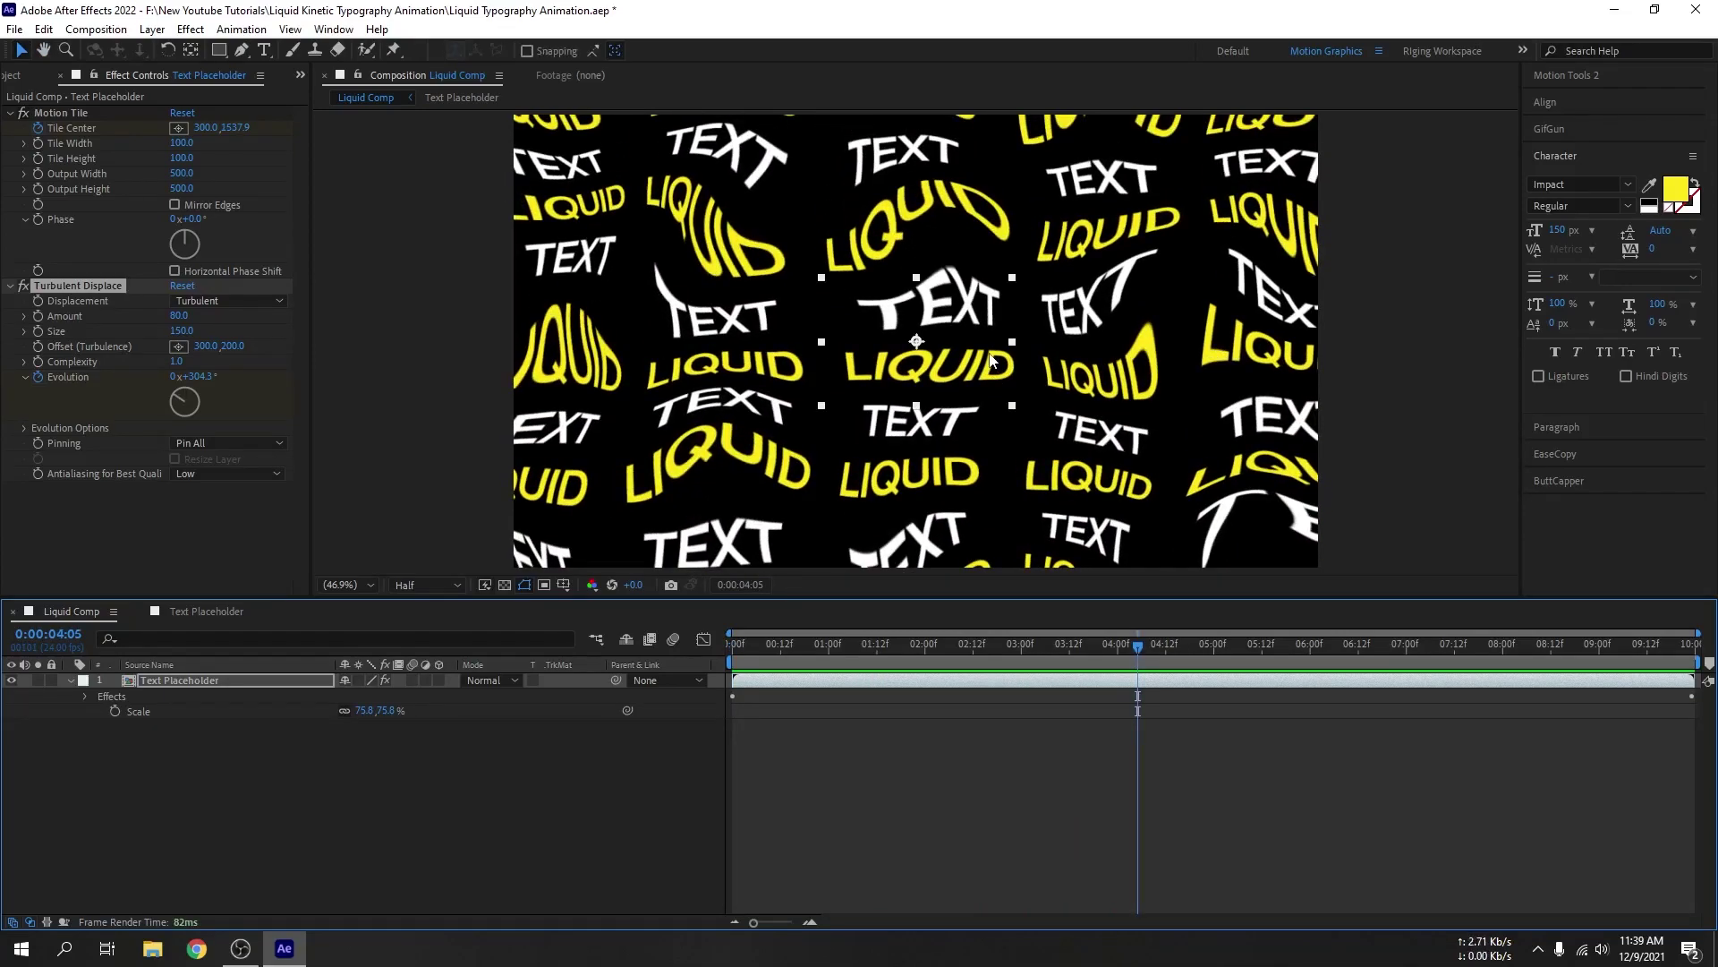
click(184, 678)
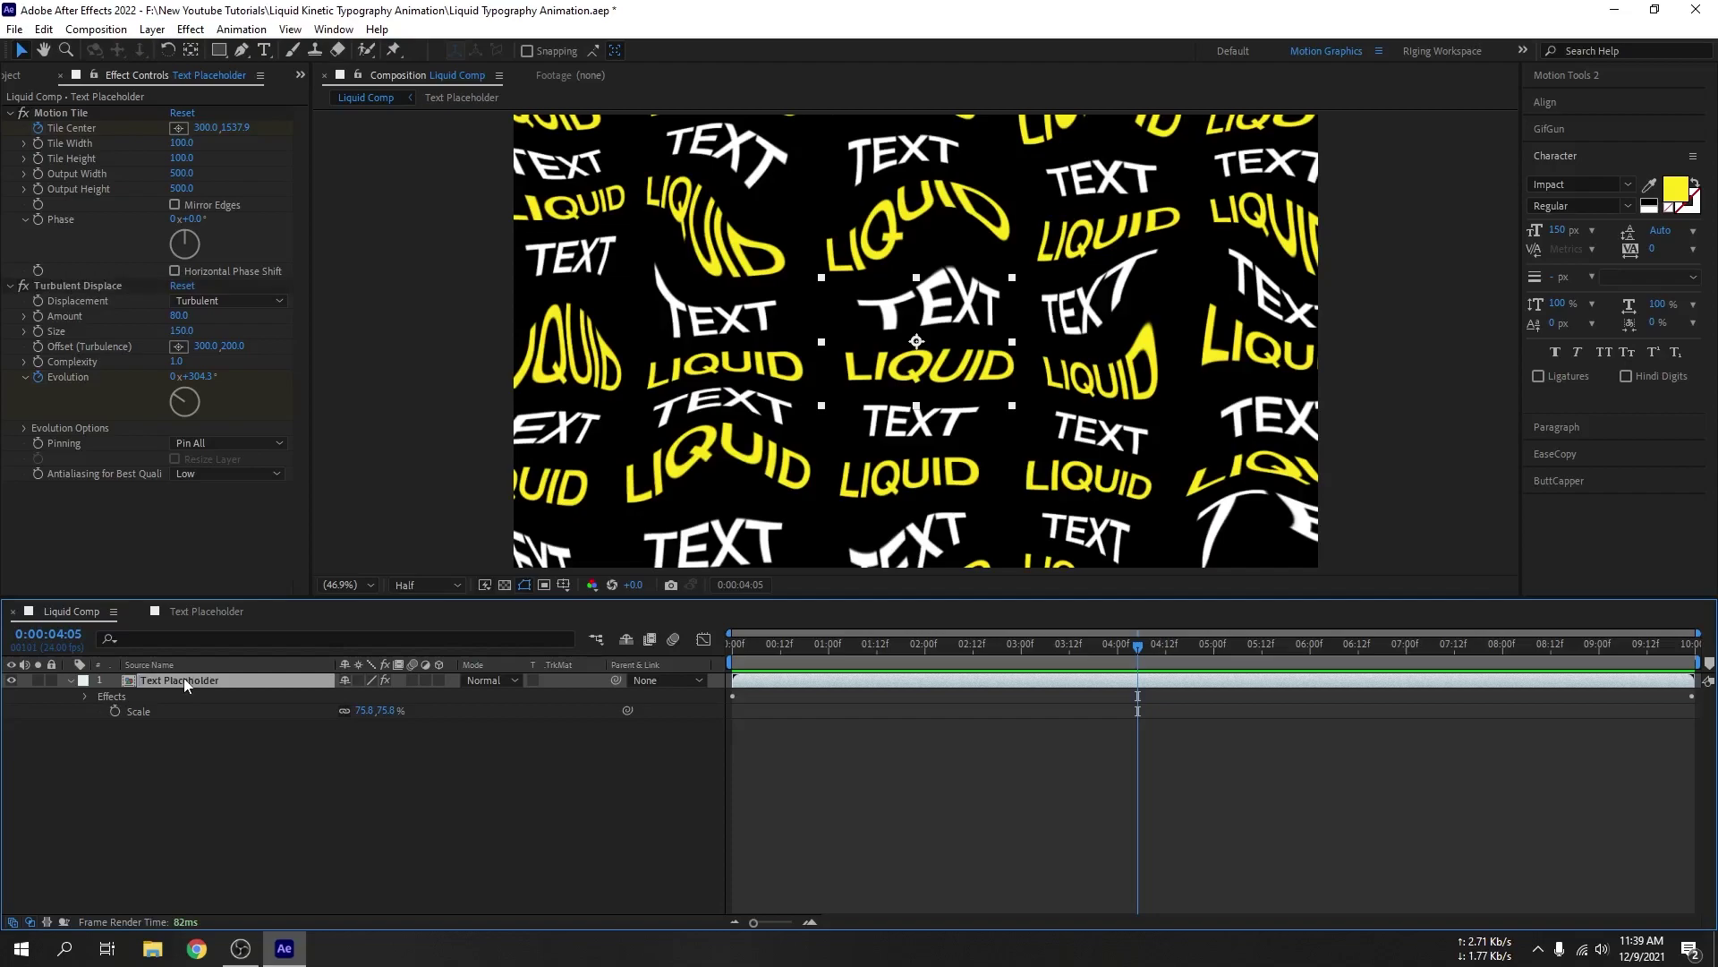
Step: Pre-compose the layer, moving all attributes into a new composition 'Text Animation'
right_click(185, 678)
click(238, 580)
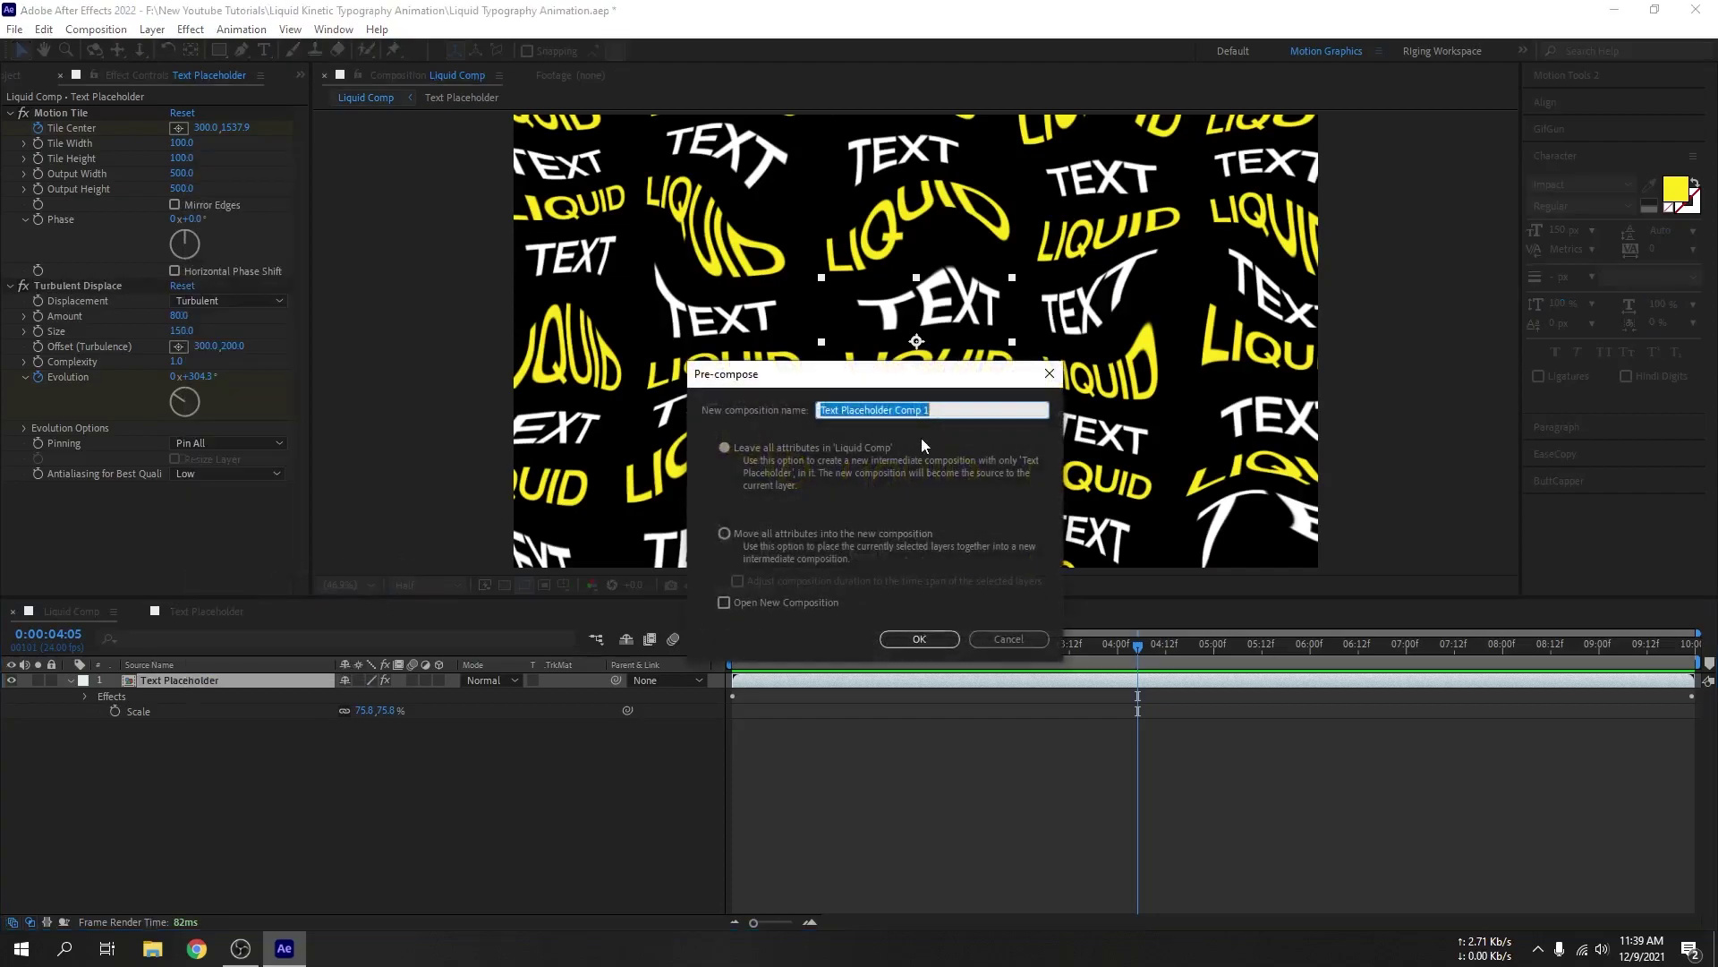
click(759, 537)
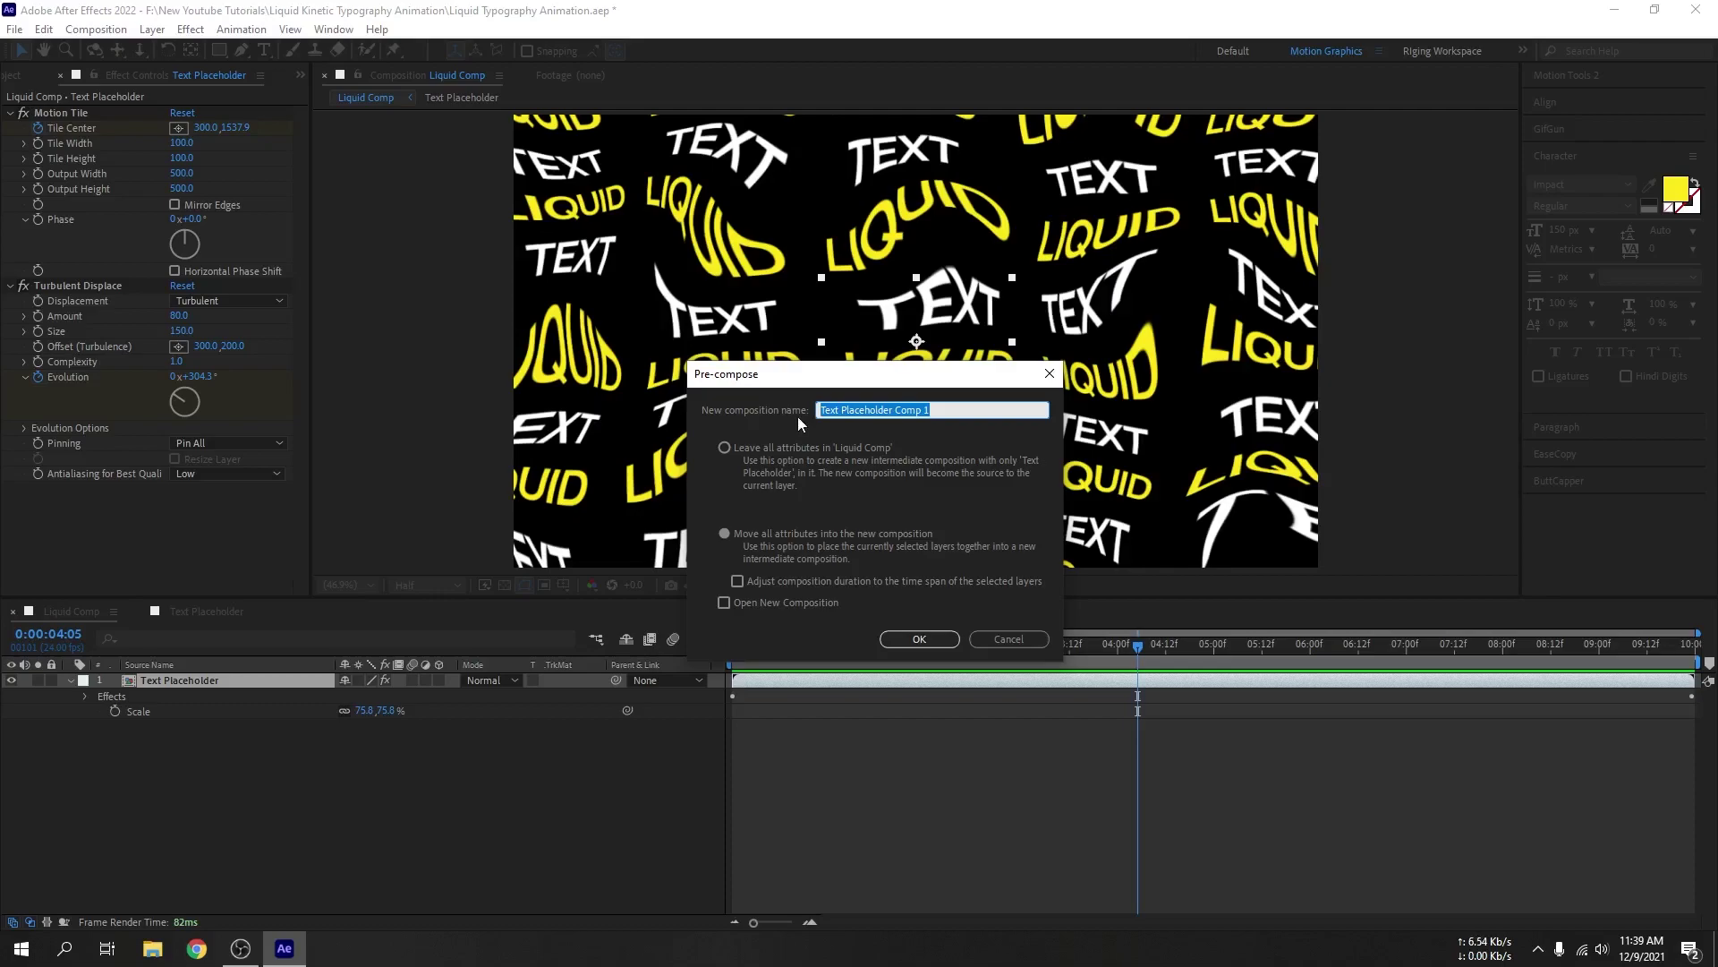
text(Text Animation)
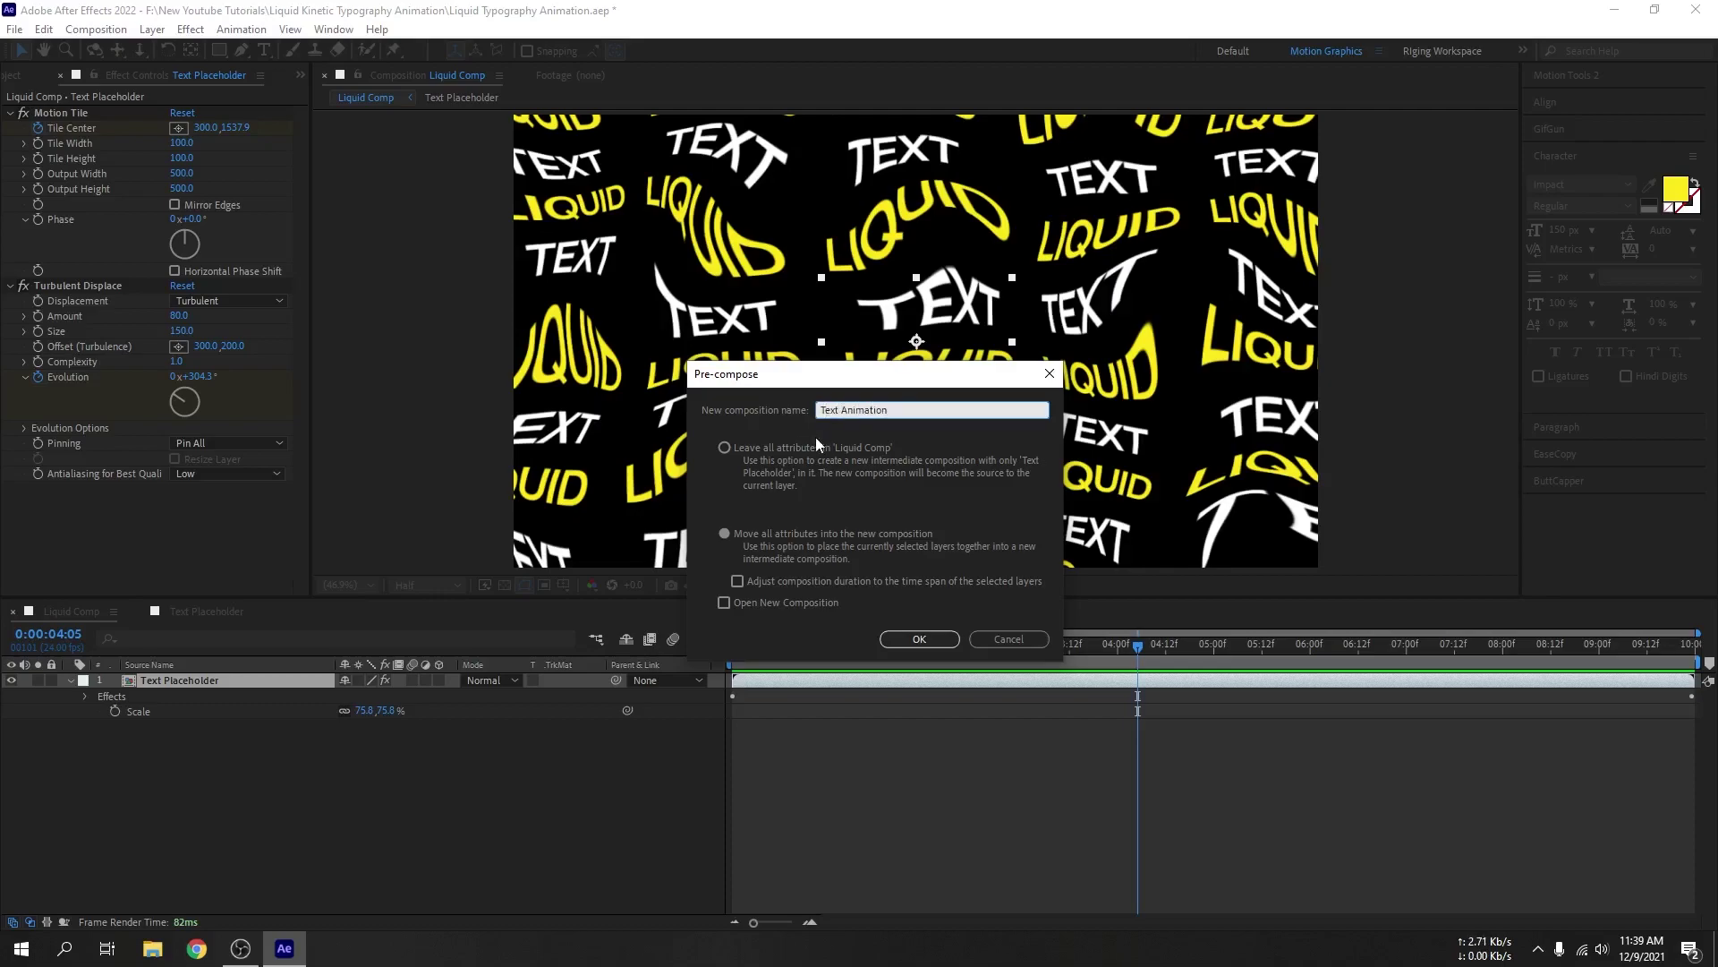
click(917, 639)
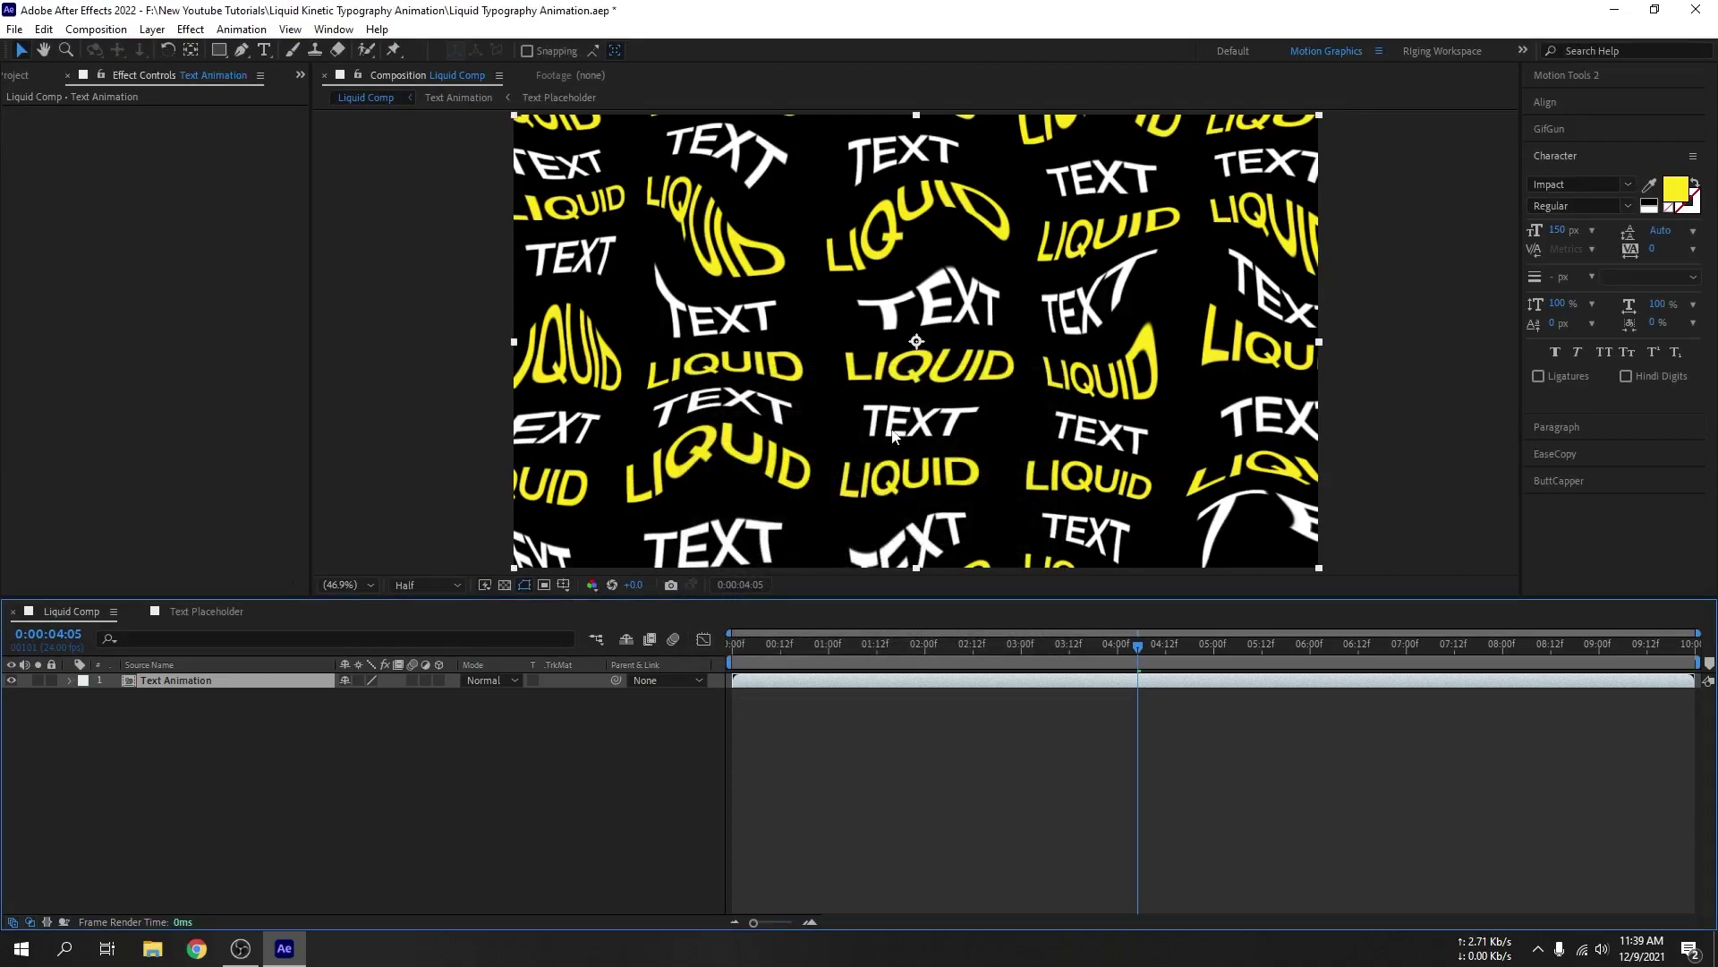
Step: Add a new adjustment layer named FX
right_click(166, 748)
mouse_move(349, 537)
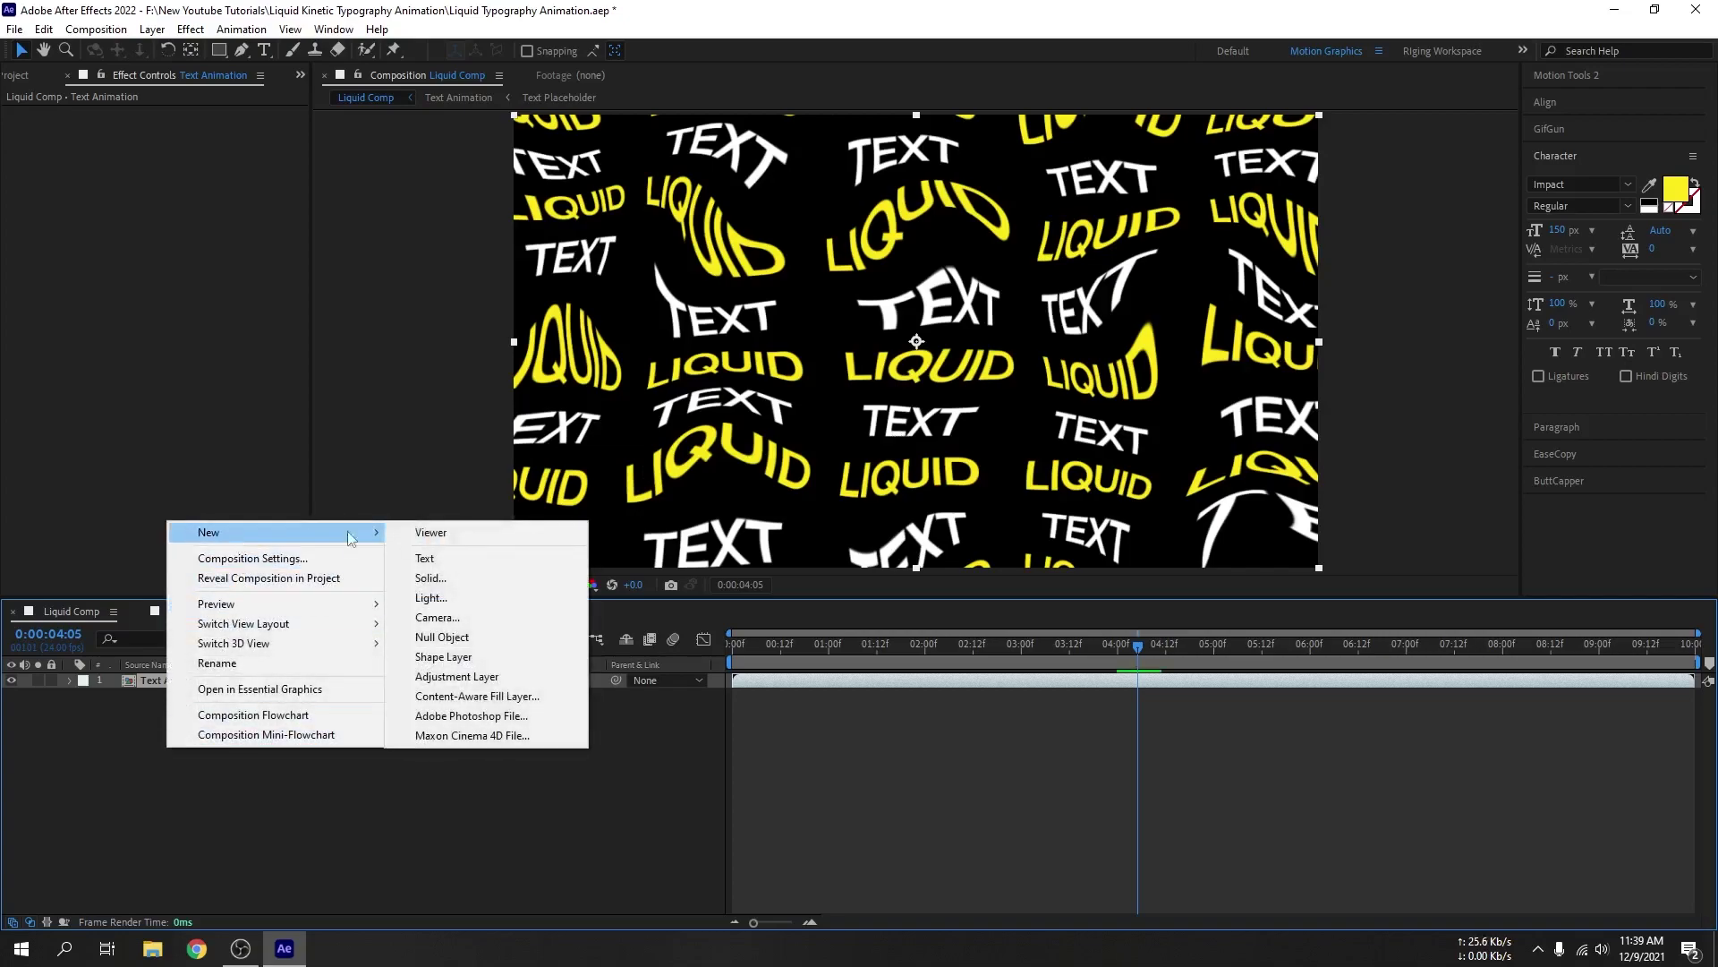
click(429, 676)
key(Return)
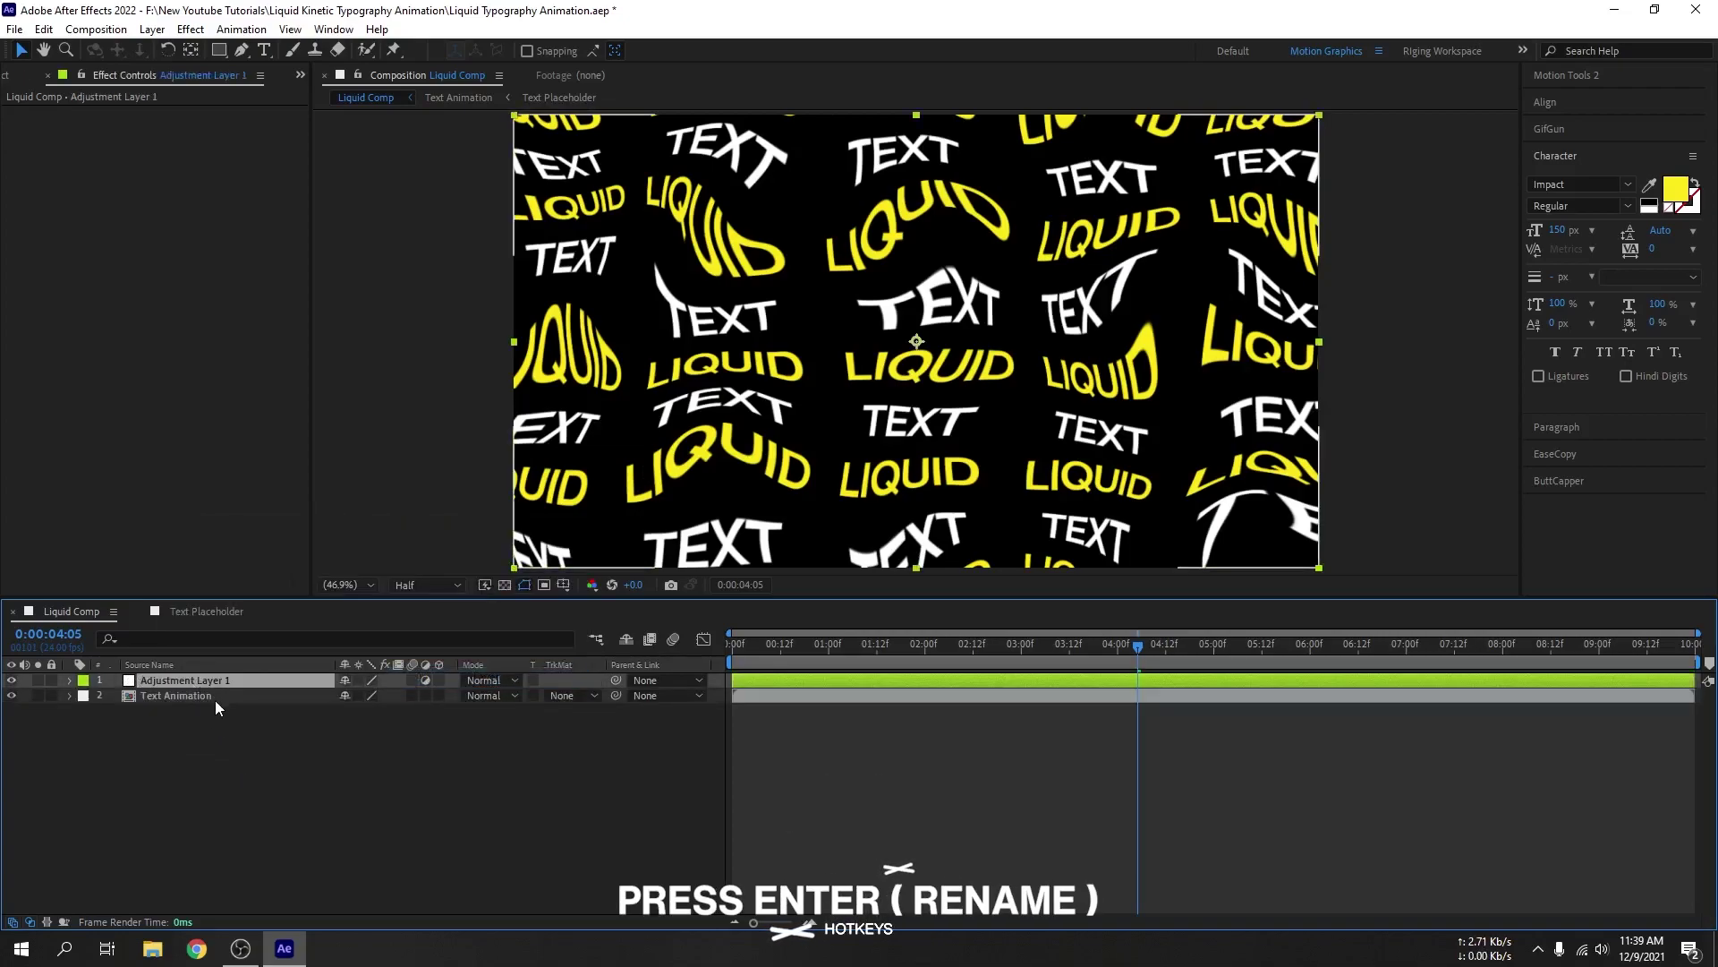
text(FX)
click(172, 729)
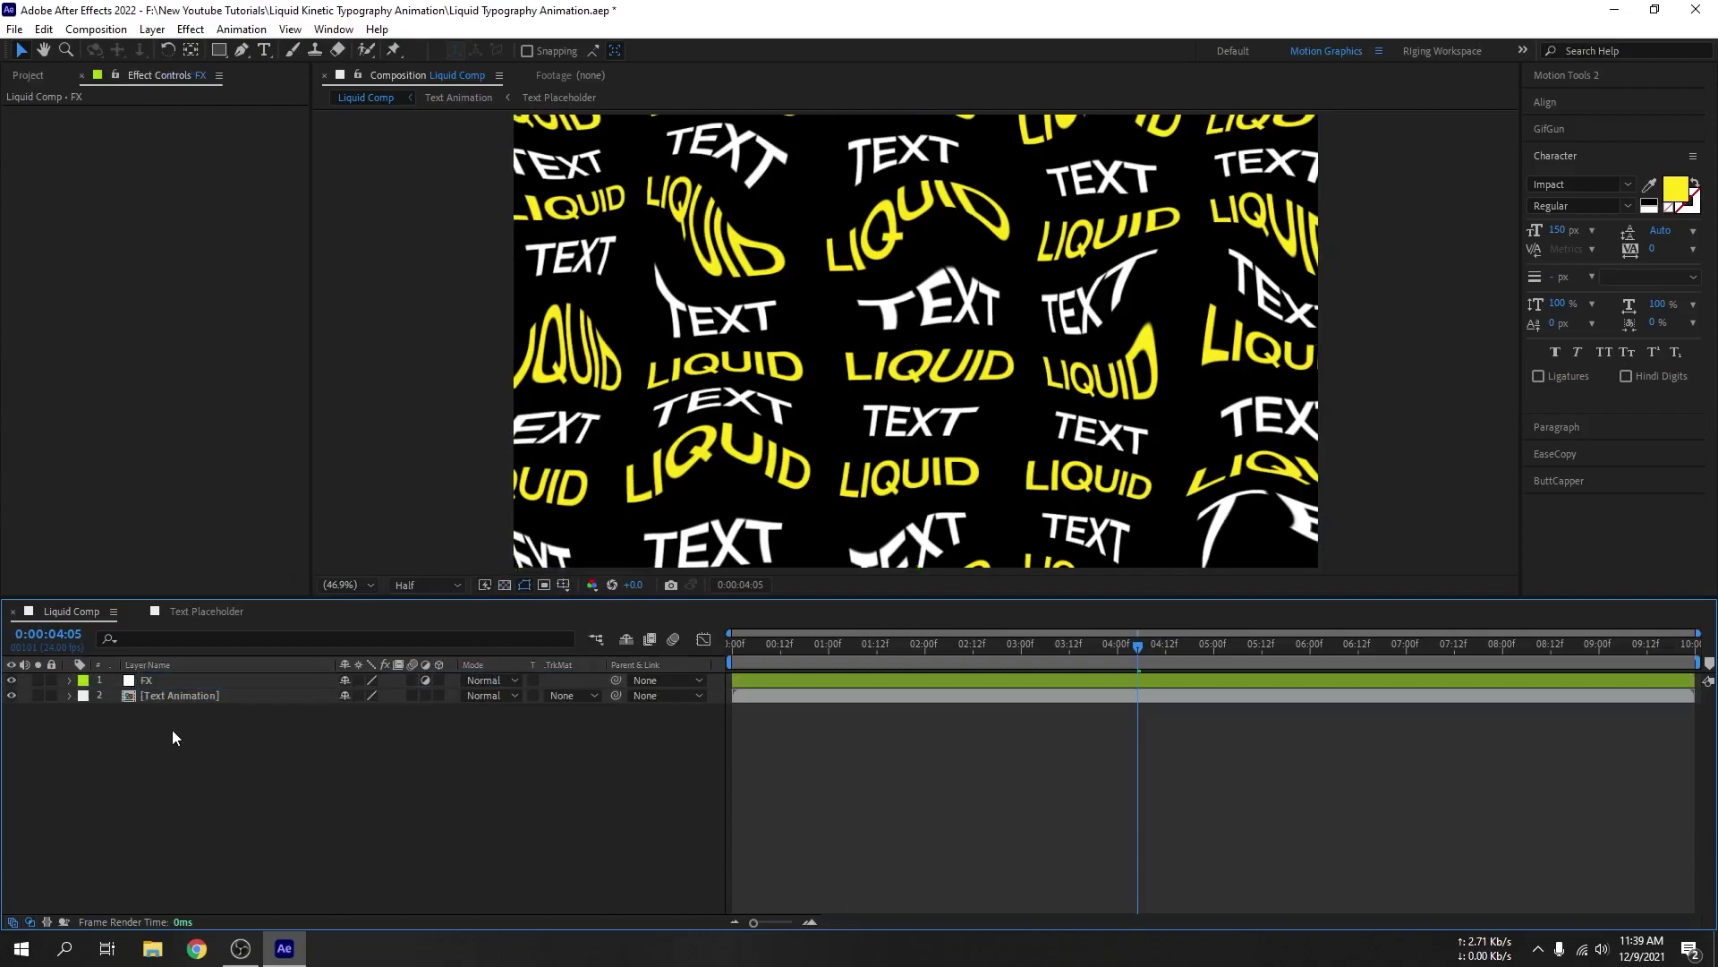
click(153, 682)
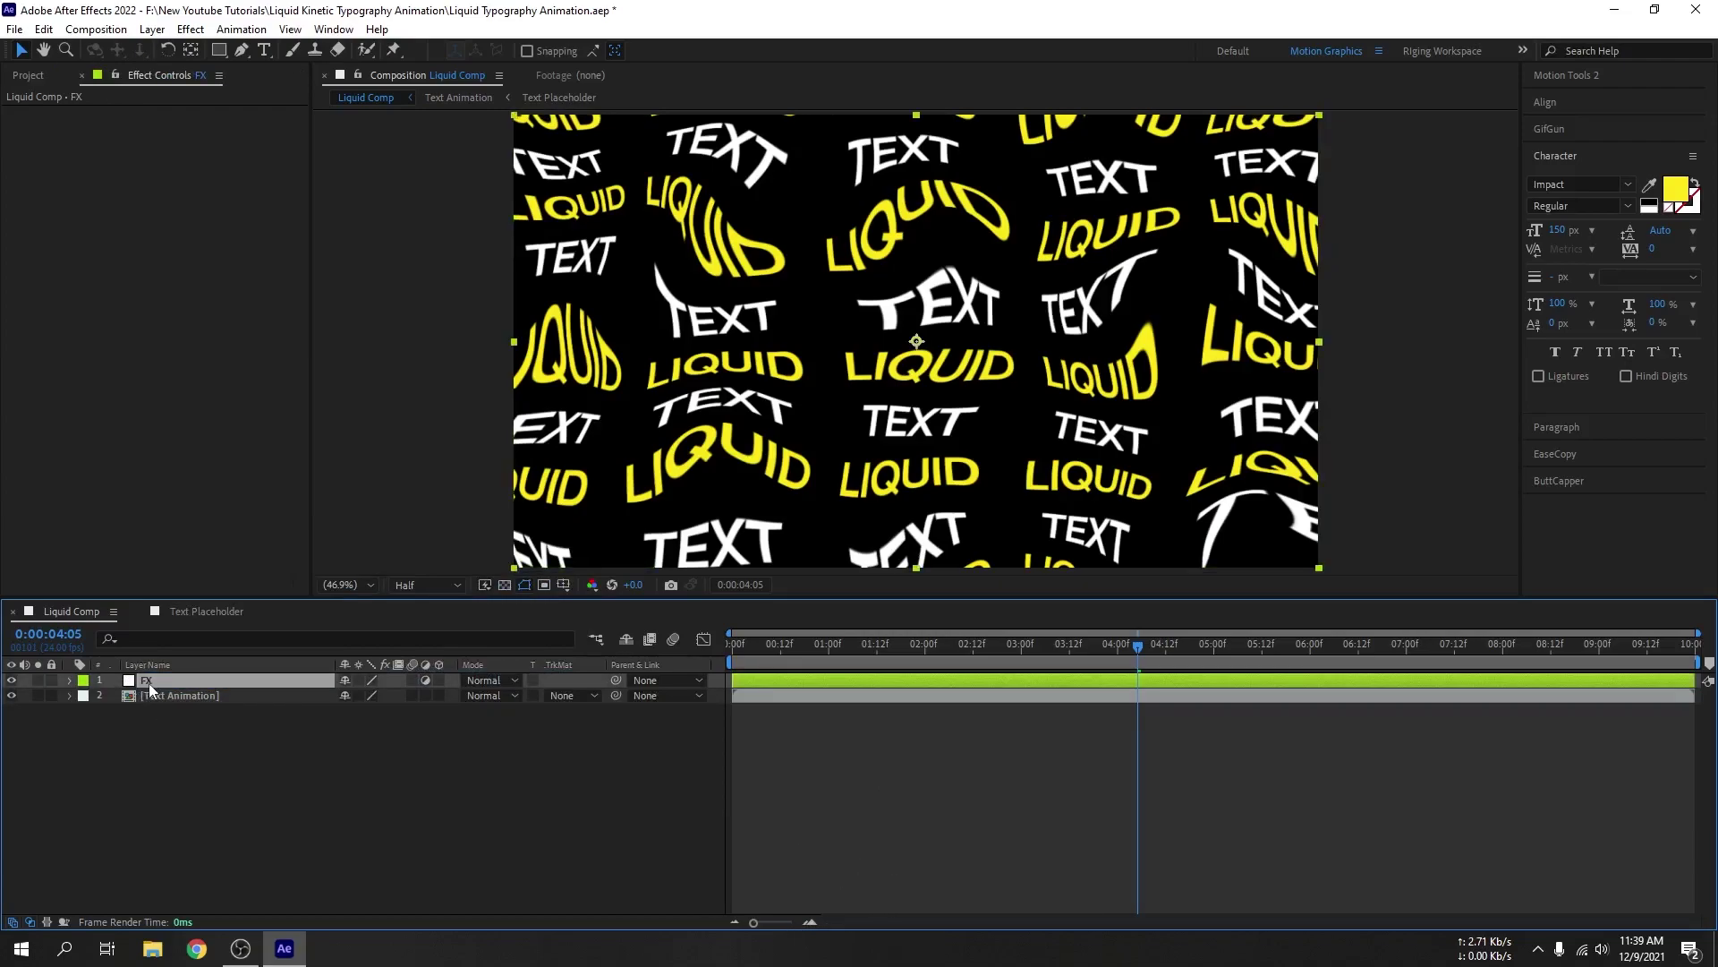
Step: Apply CC Mr. Mercury to FX with Radius X 30 and Radius Y 15
key(ctrl+space)
text(cc mr)
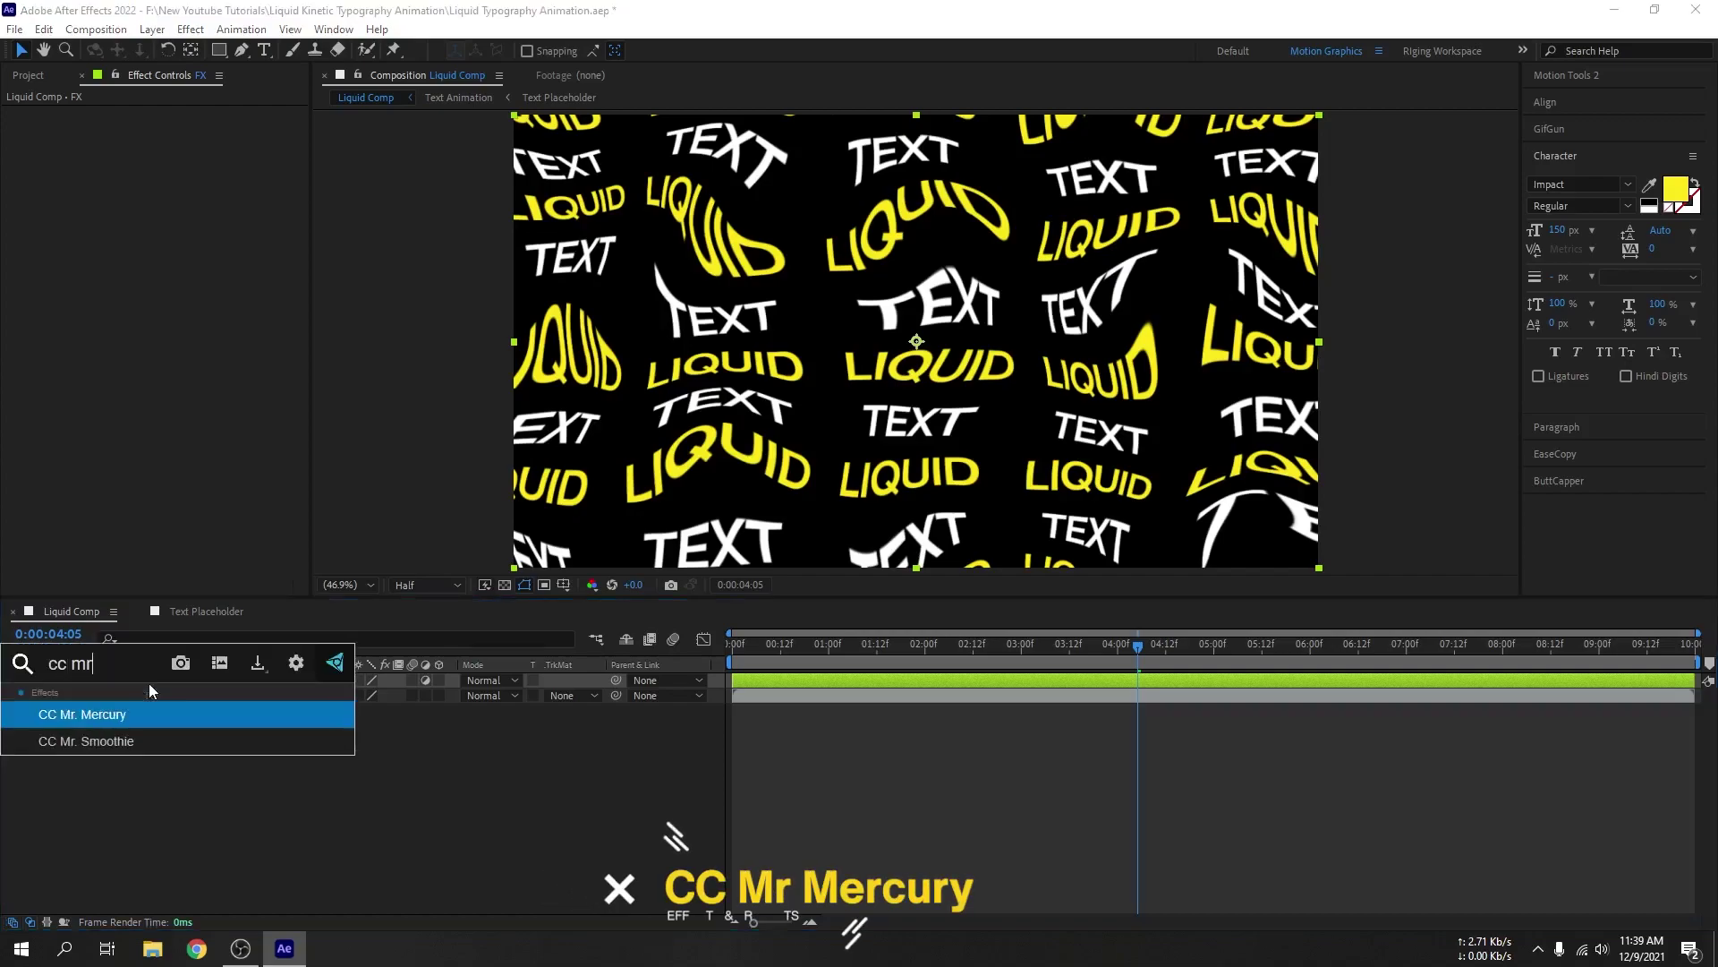
click(158, 713)
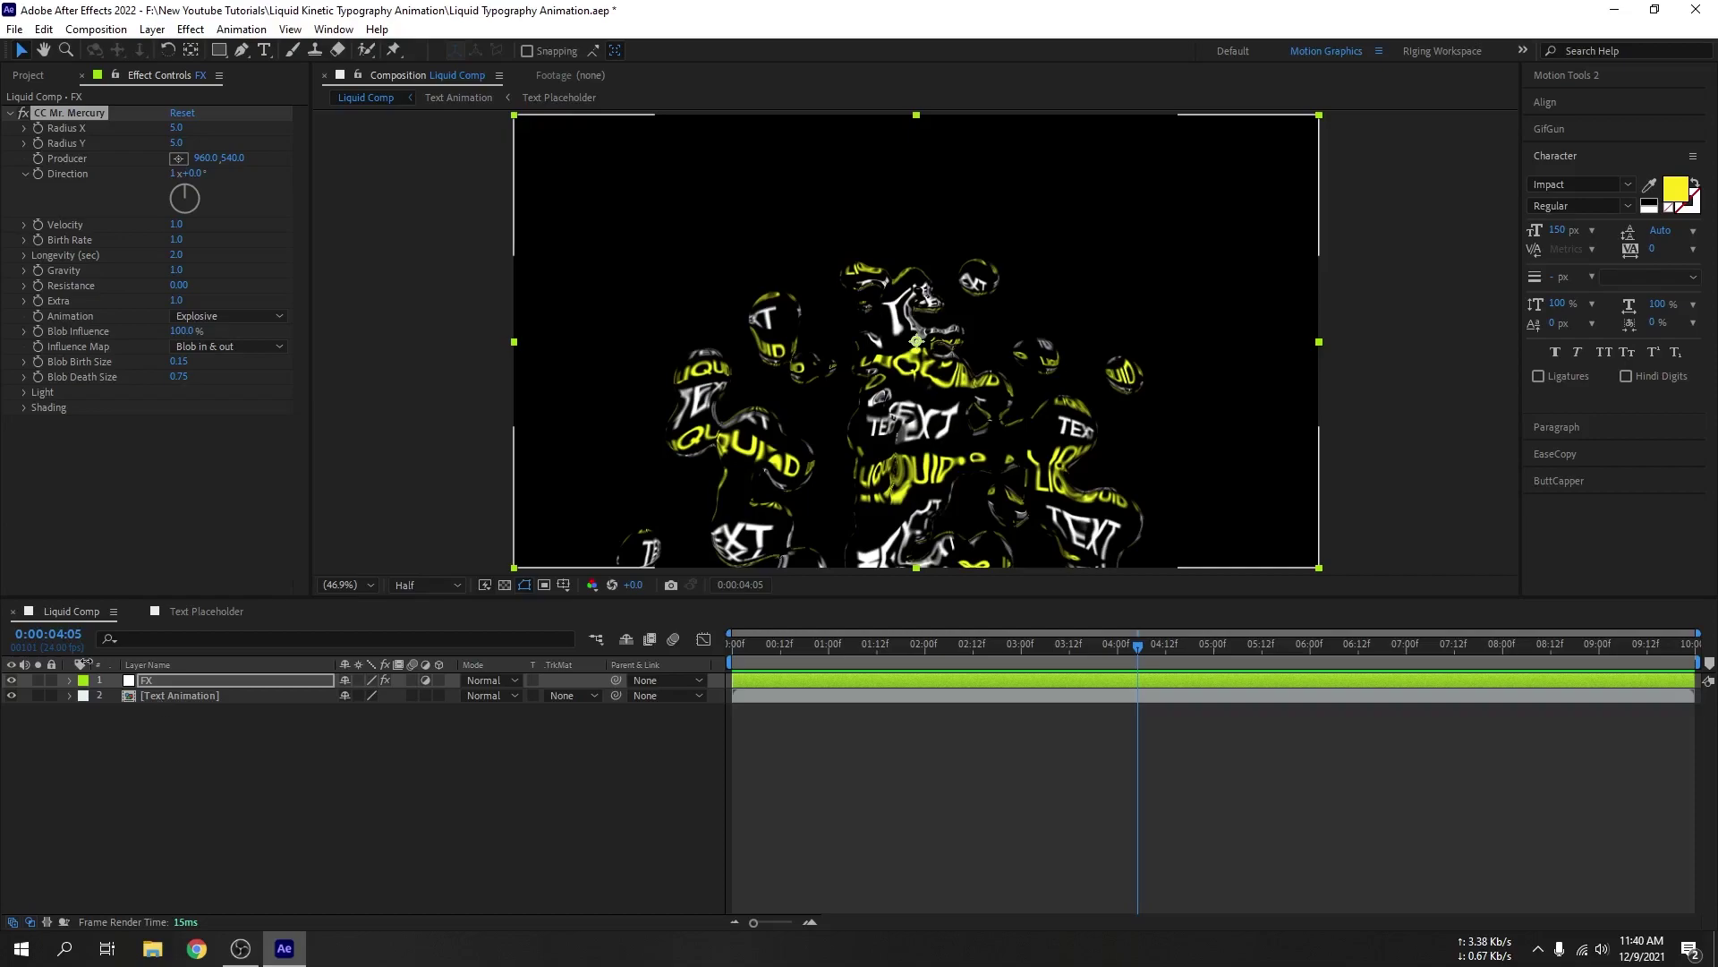
click(176, 128)
text(30)
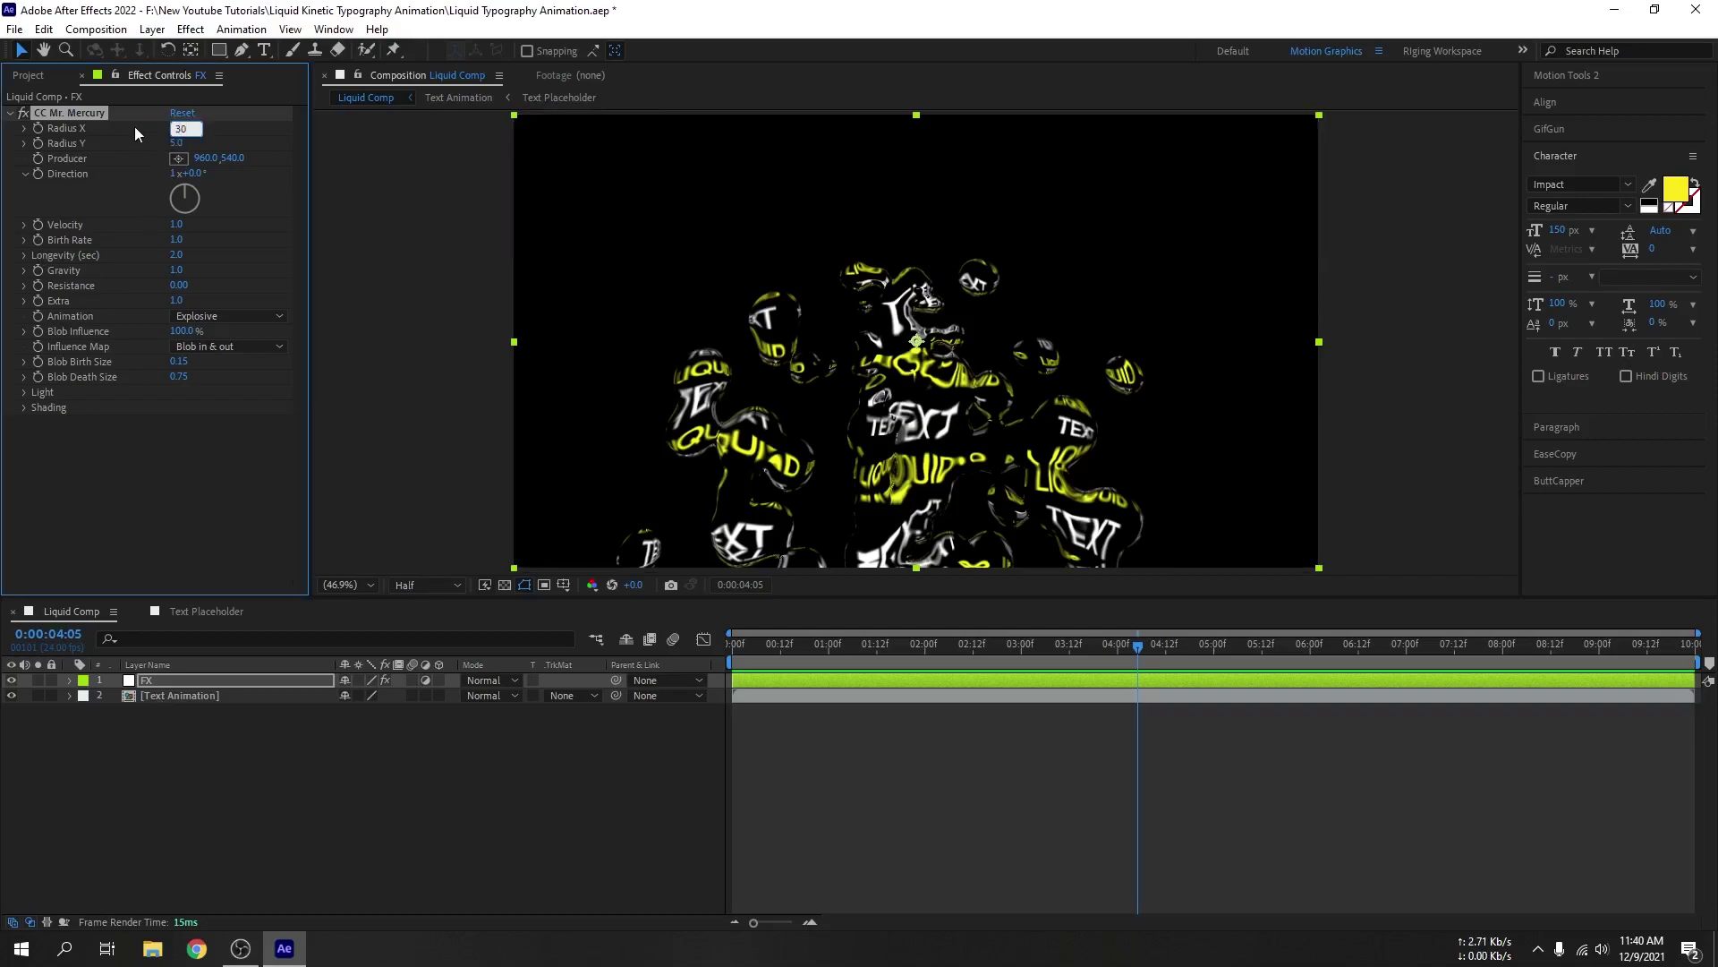
key(Return)
click(176, 143)
text(15)
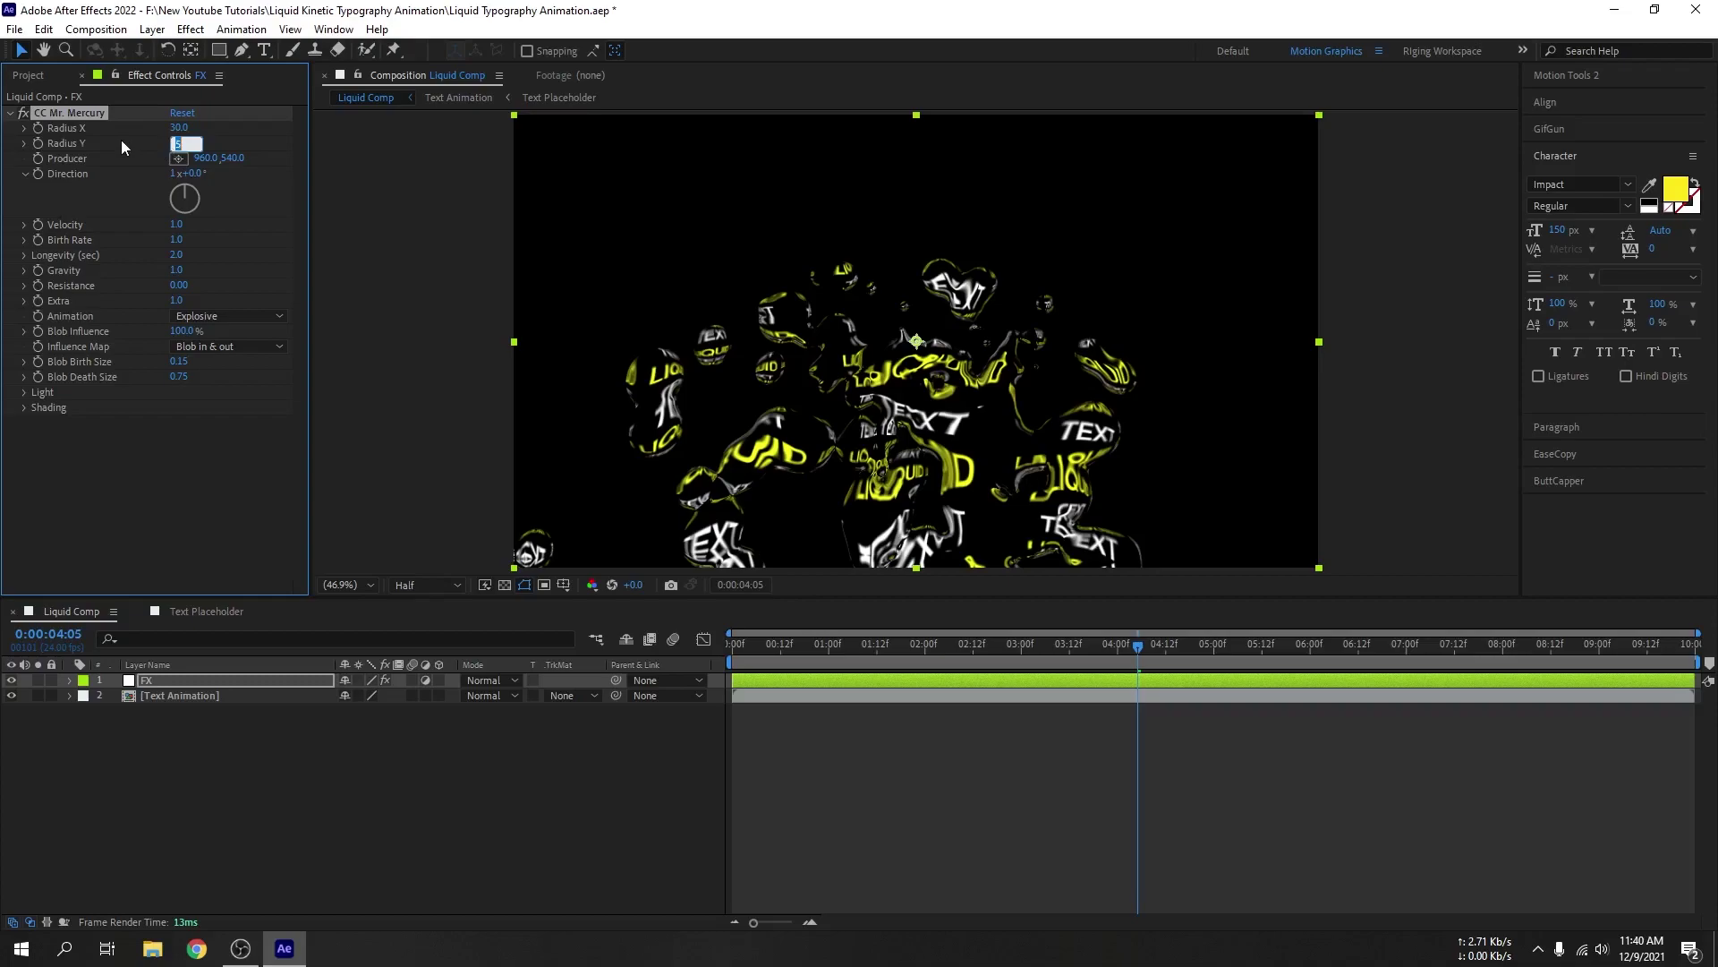
key(Return)
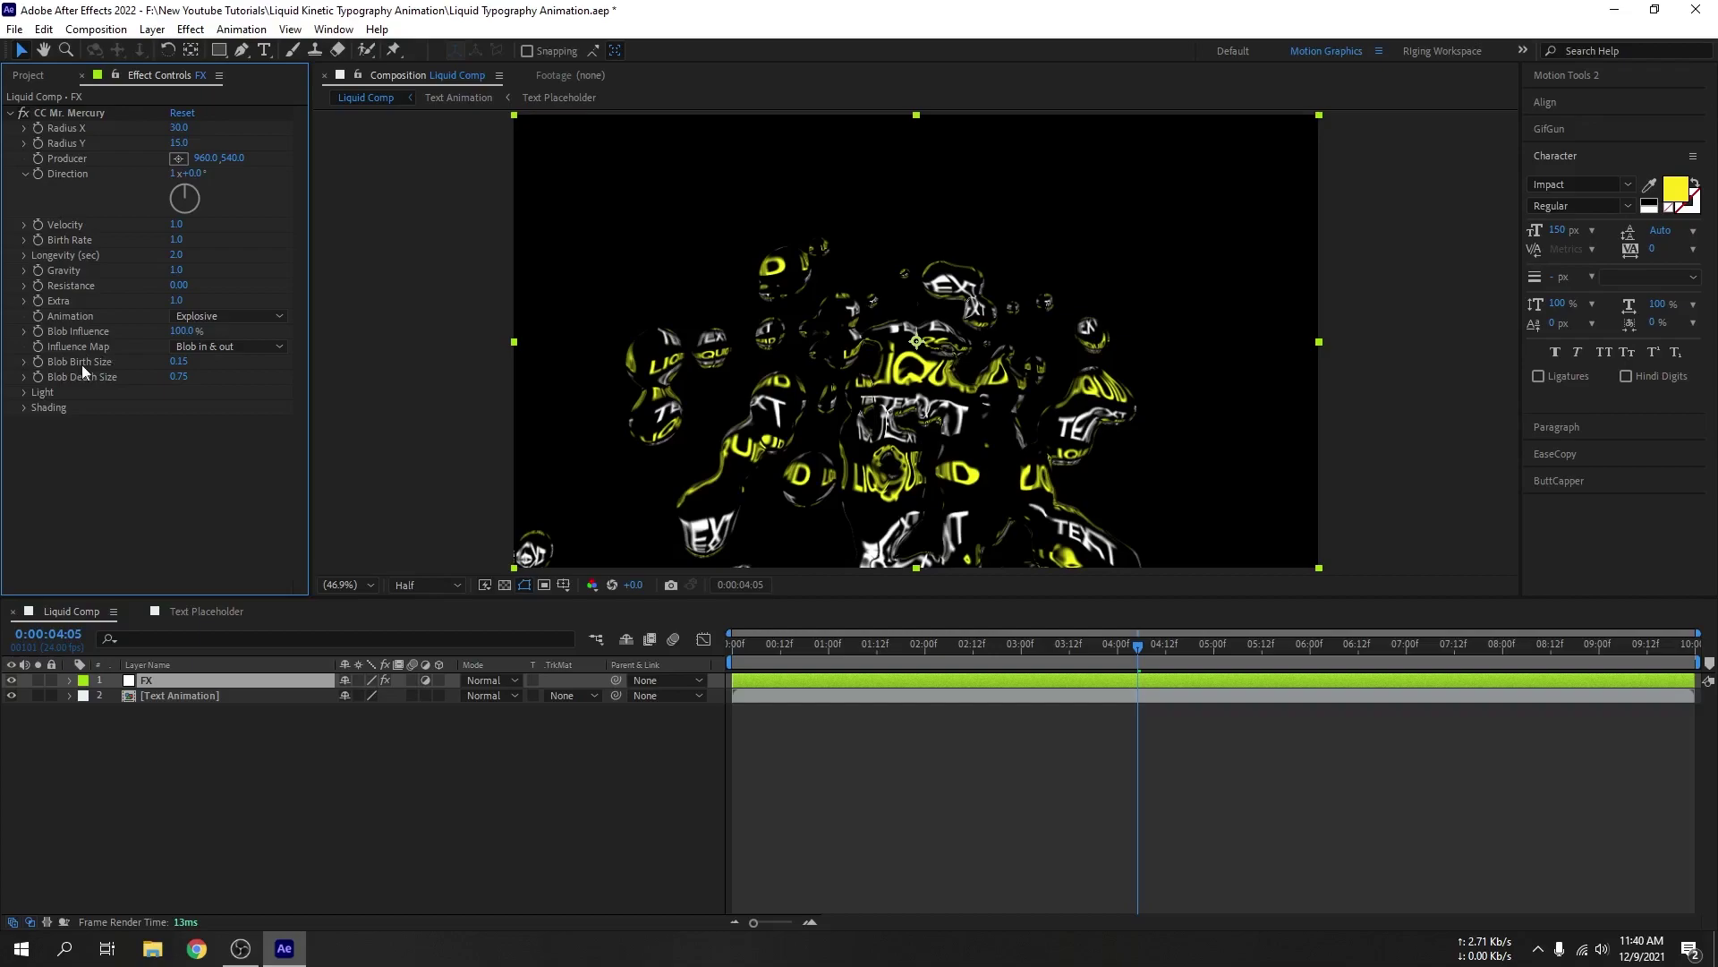
Step: Set CC Mr. Mercury's Blob Birth Size to 1.00 and scrub to check the larger blobs
click(179, 363)
text(1)
key(Return)
drag(985, 645, 1173, 670)
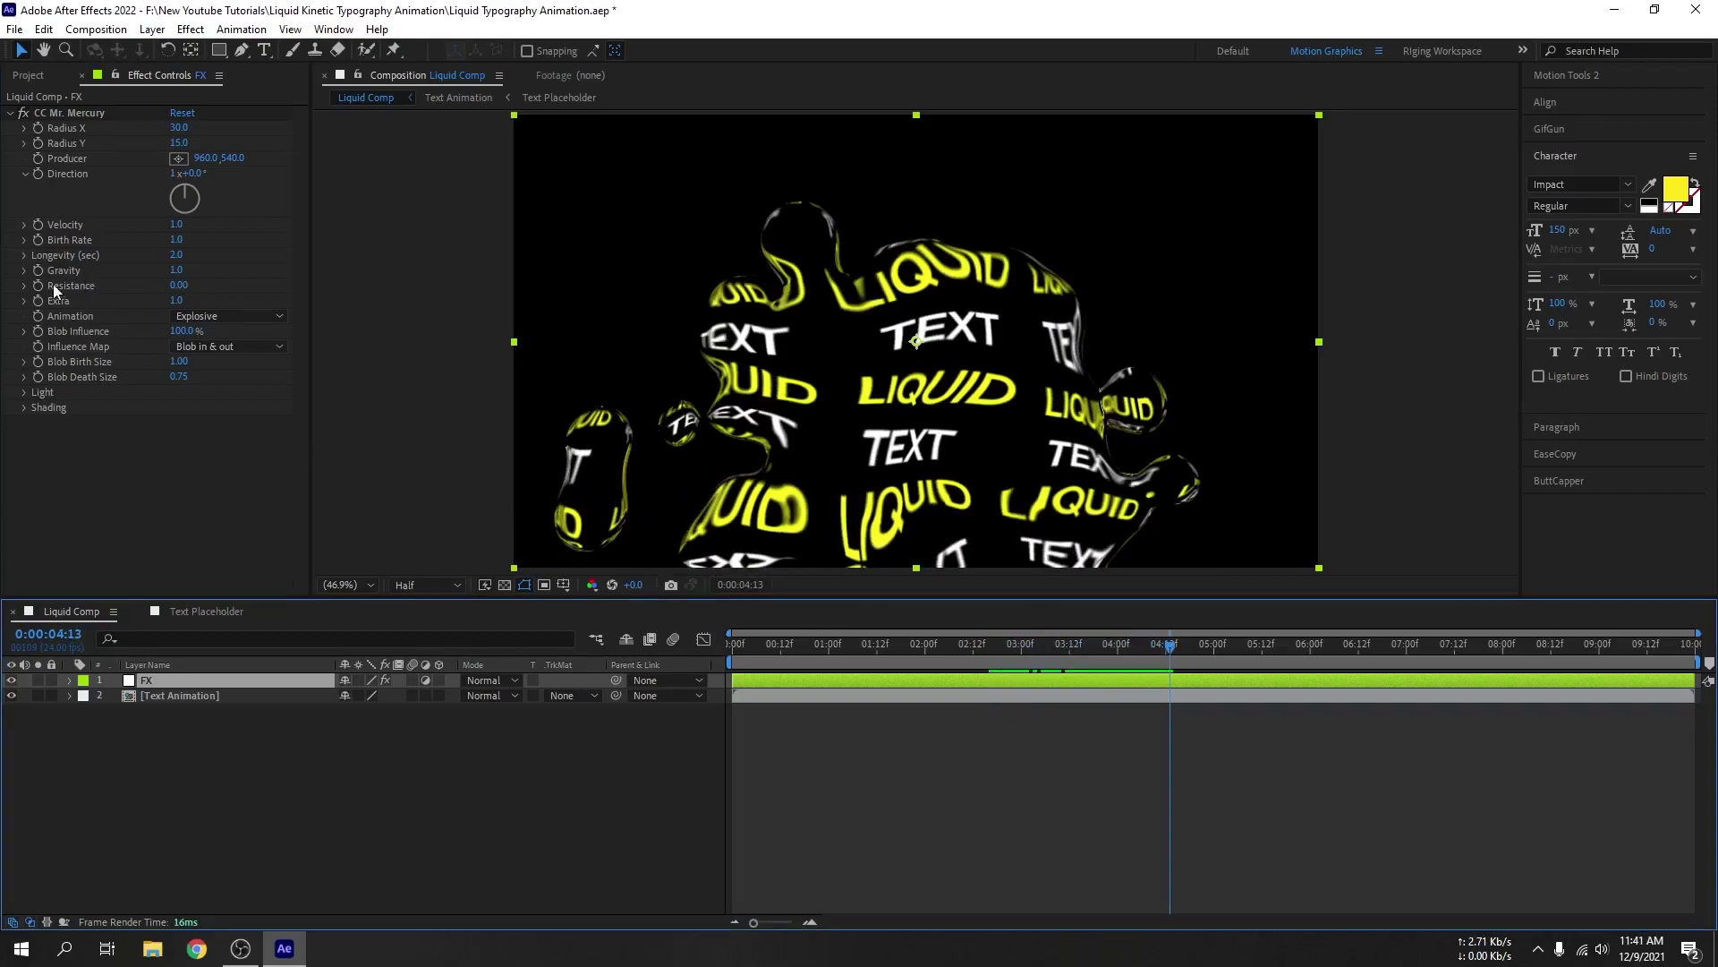
Step: Set Gravity to 0.0 and preview the blobs spreading outward instead of dripping
click(174, 271)
text(0)
key(Return)
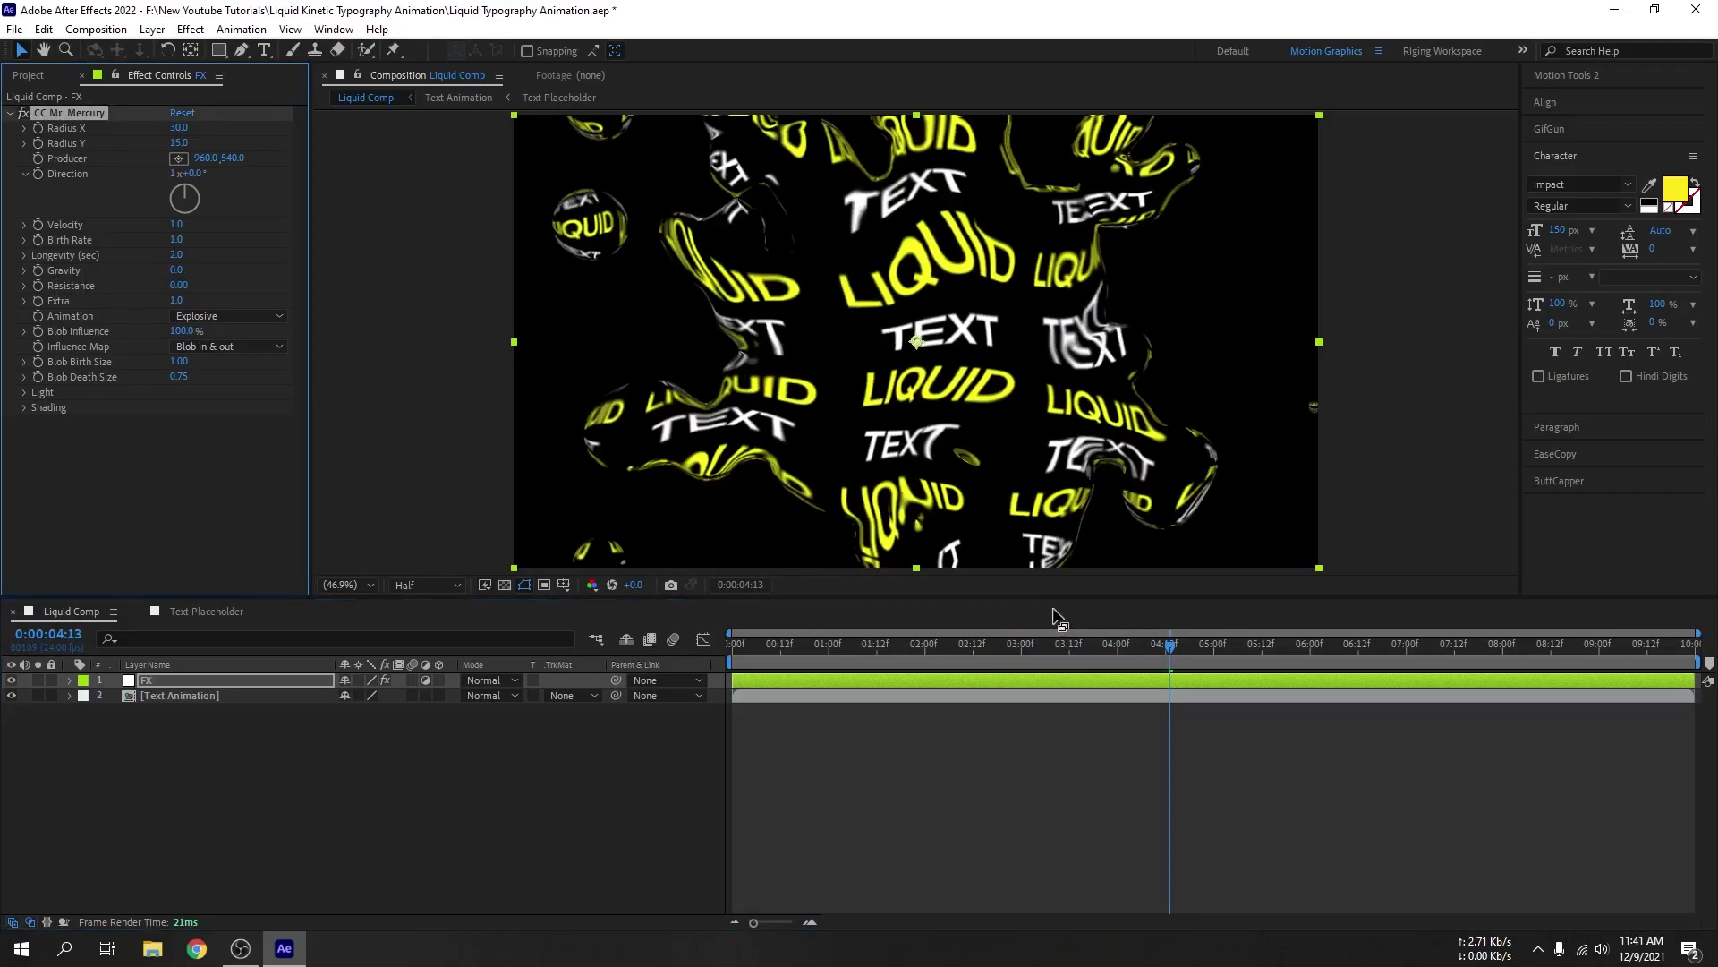
drag(1034, 656, 1077, 660)
key(space)
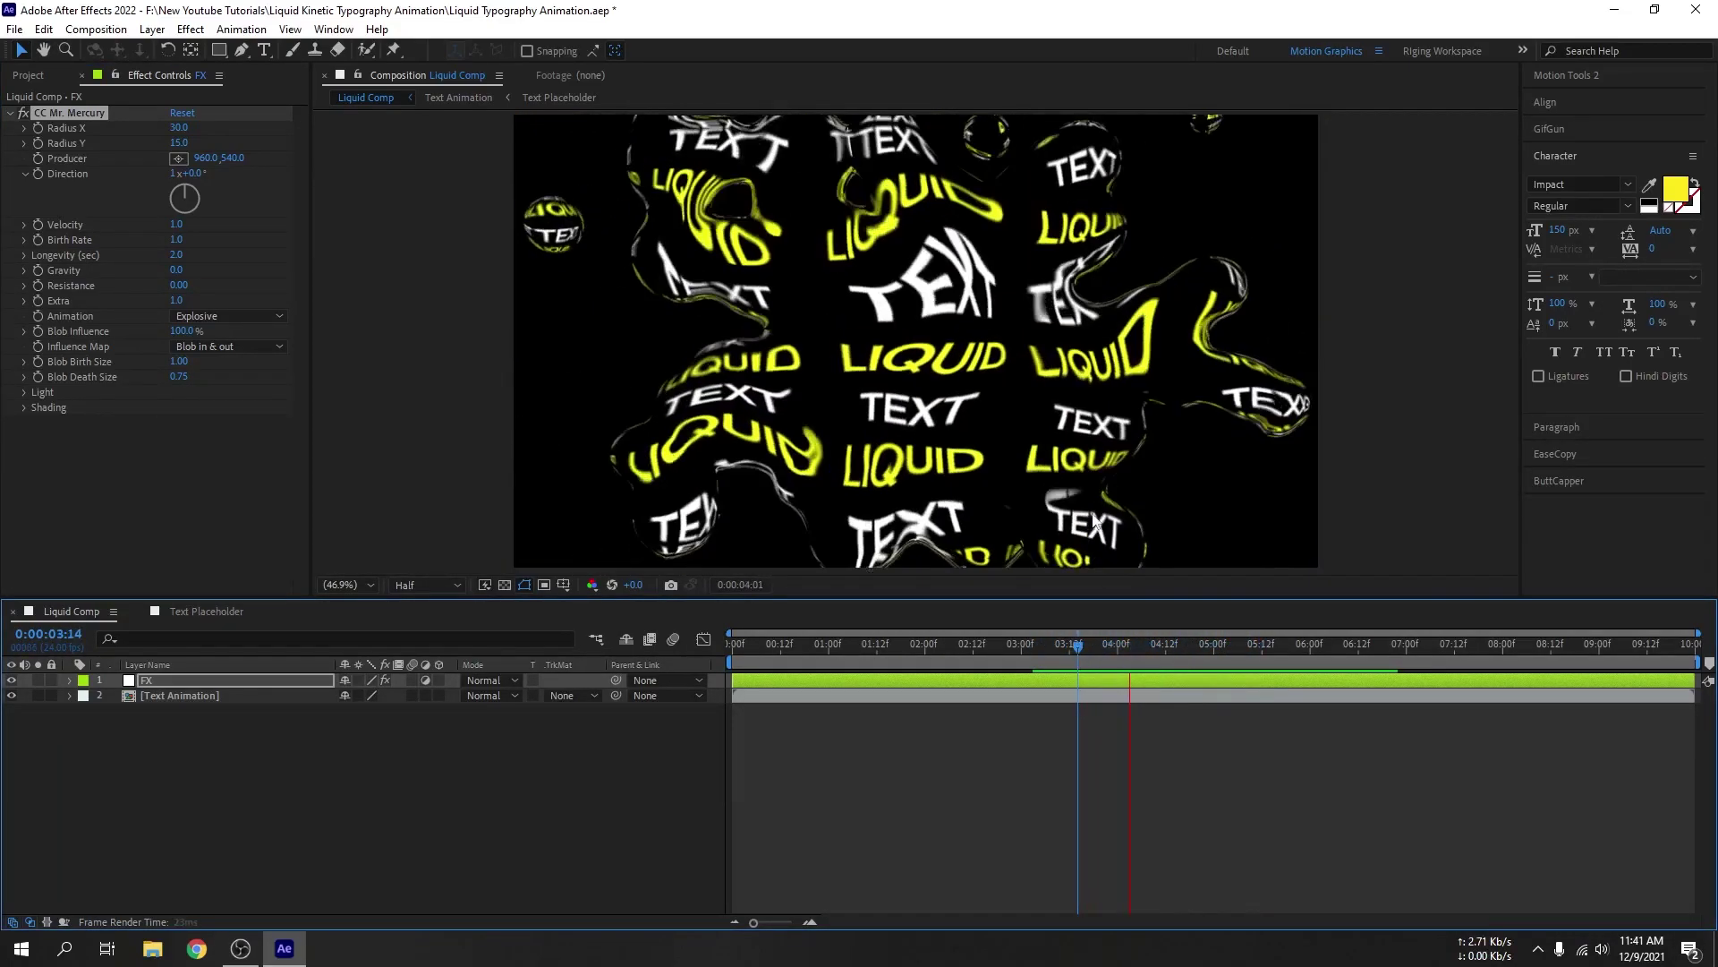
key(space)
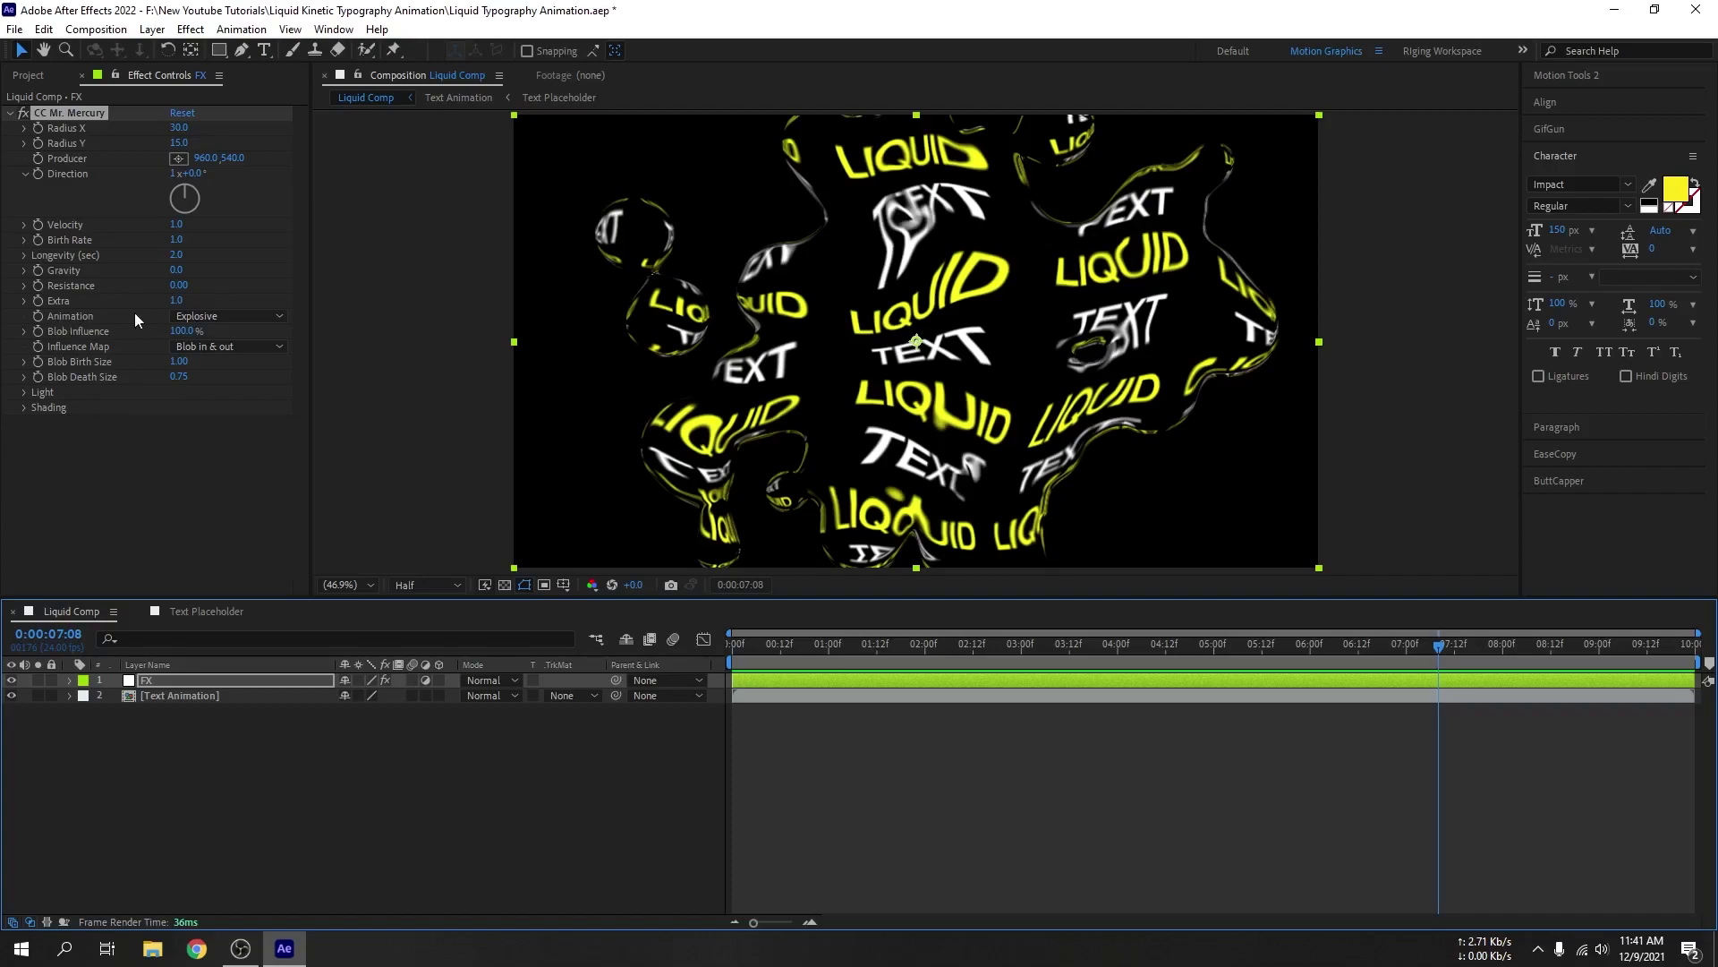
click(220, 316)
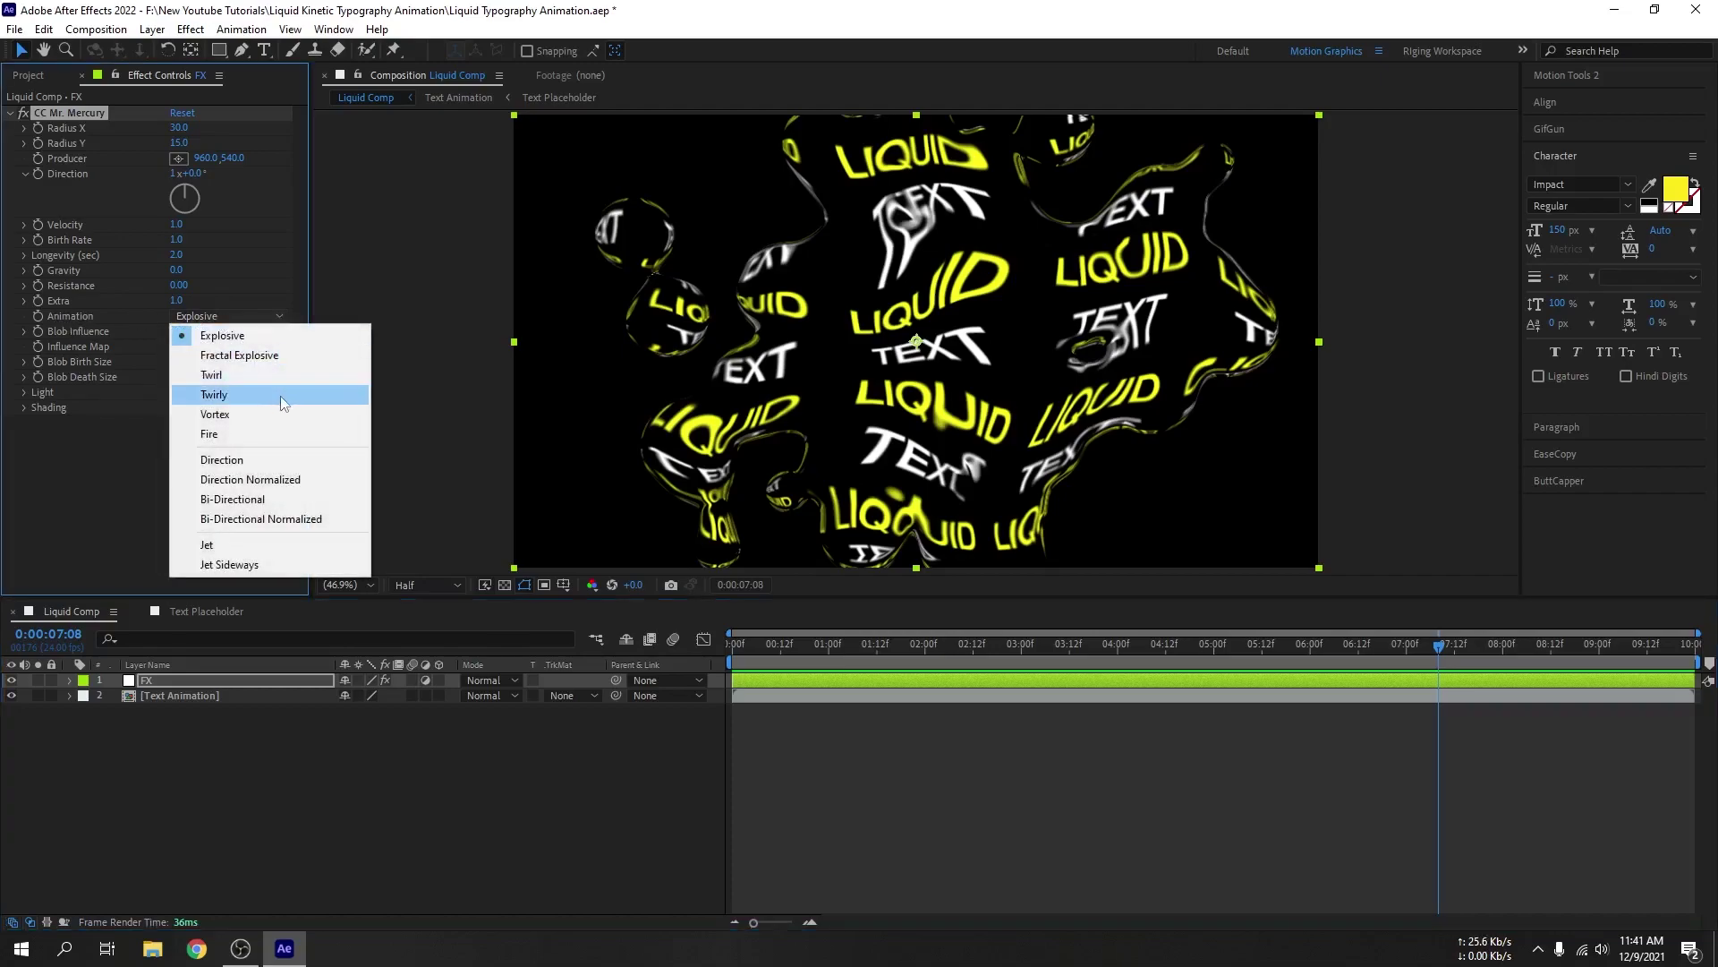
click(249, 415)
drag(984, 646, 873, 648)
key(space)
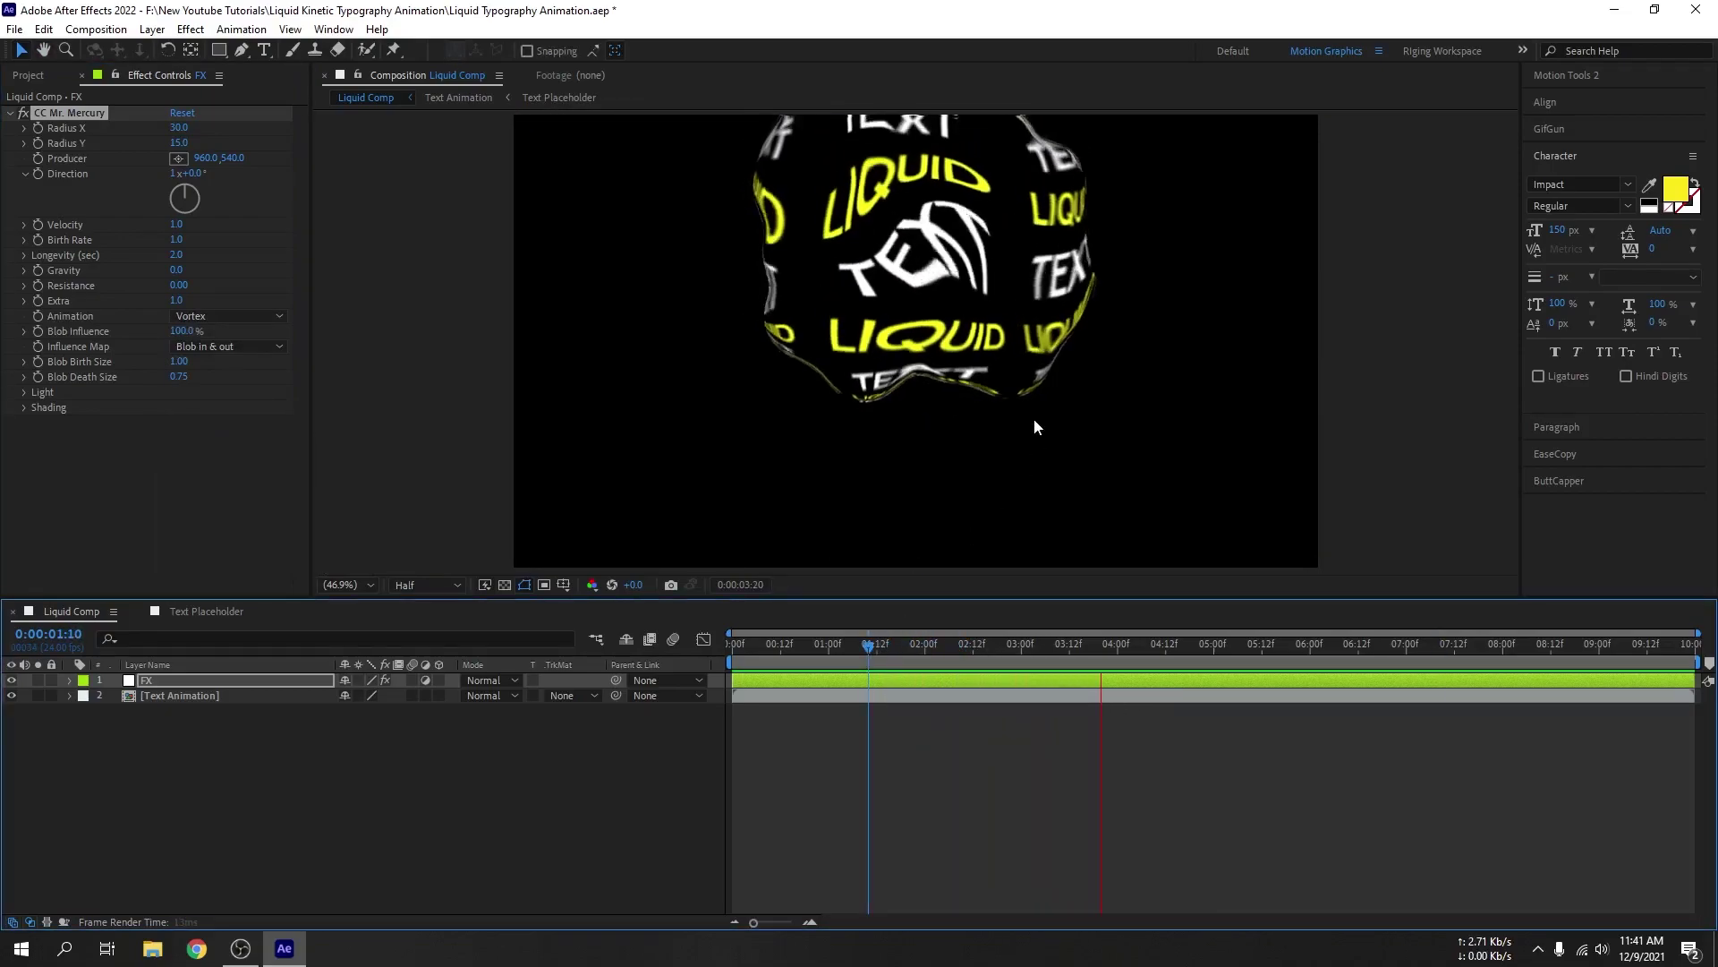
key(space)
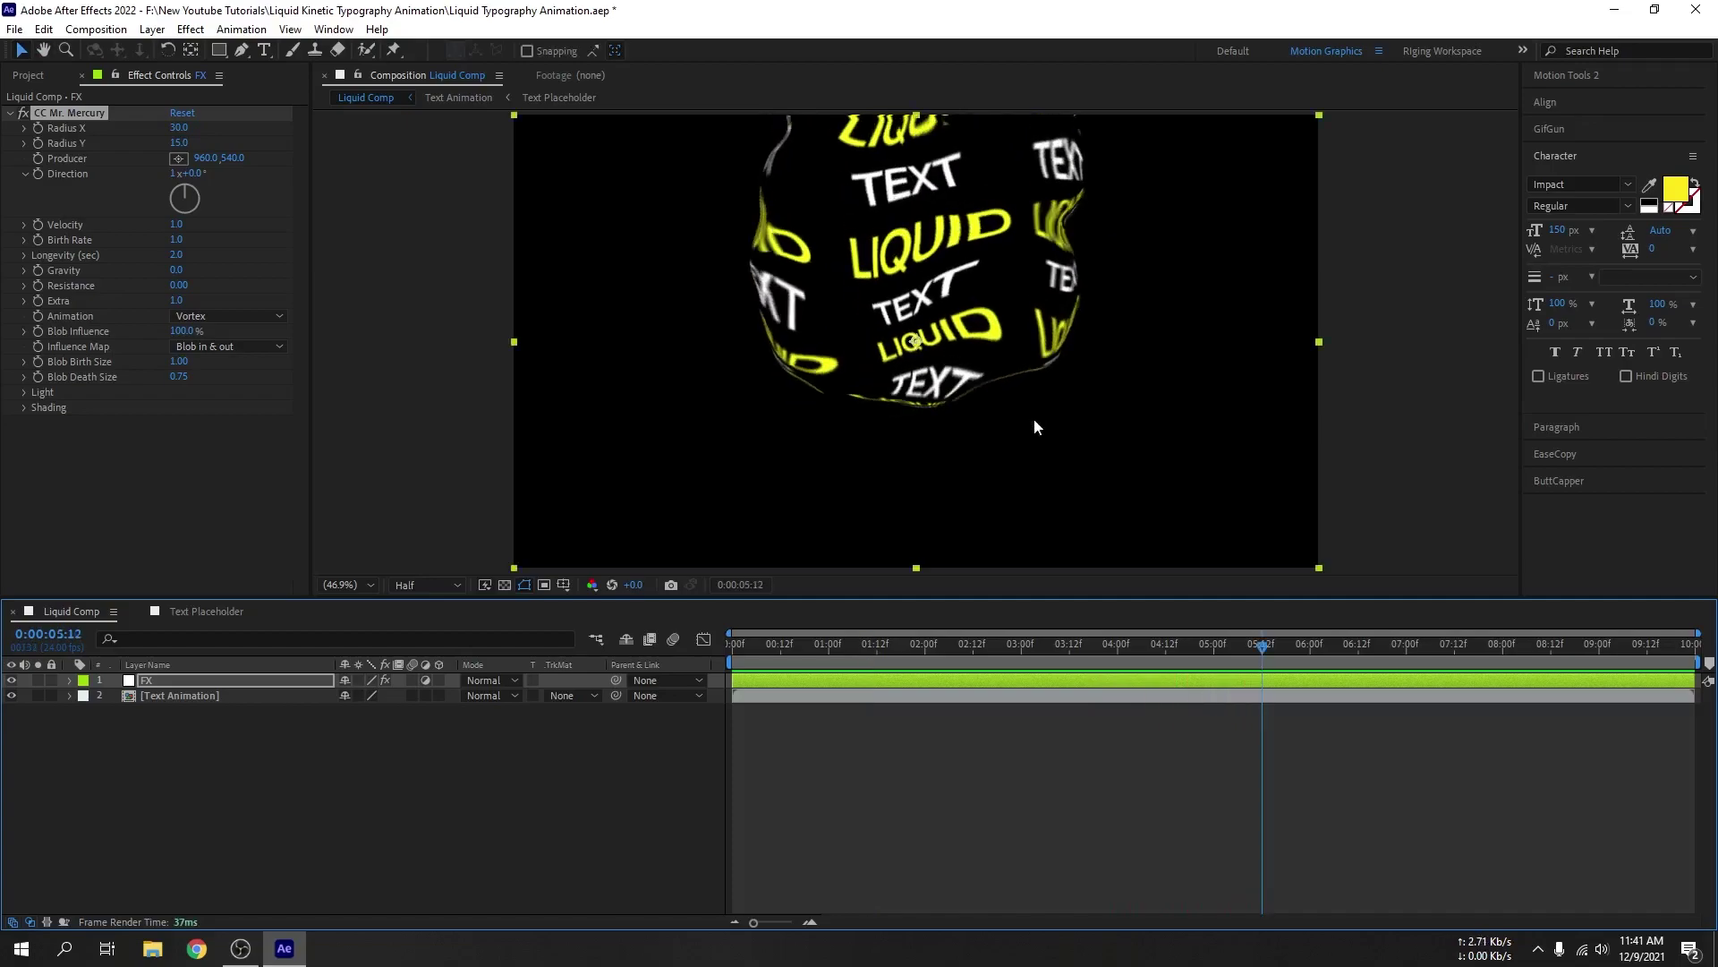
click(254, 313)
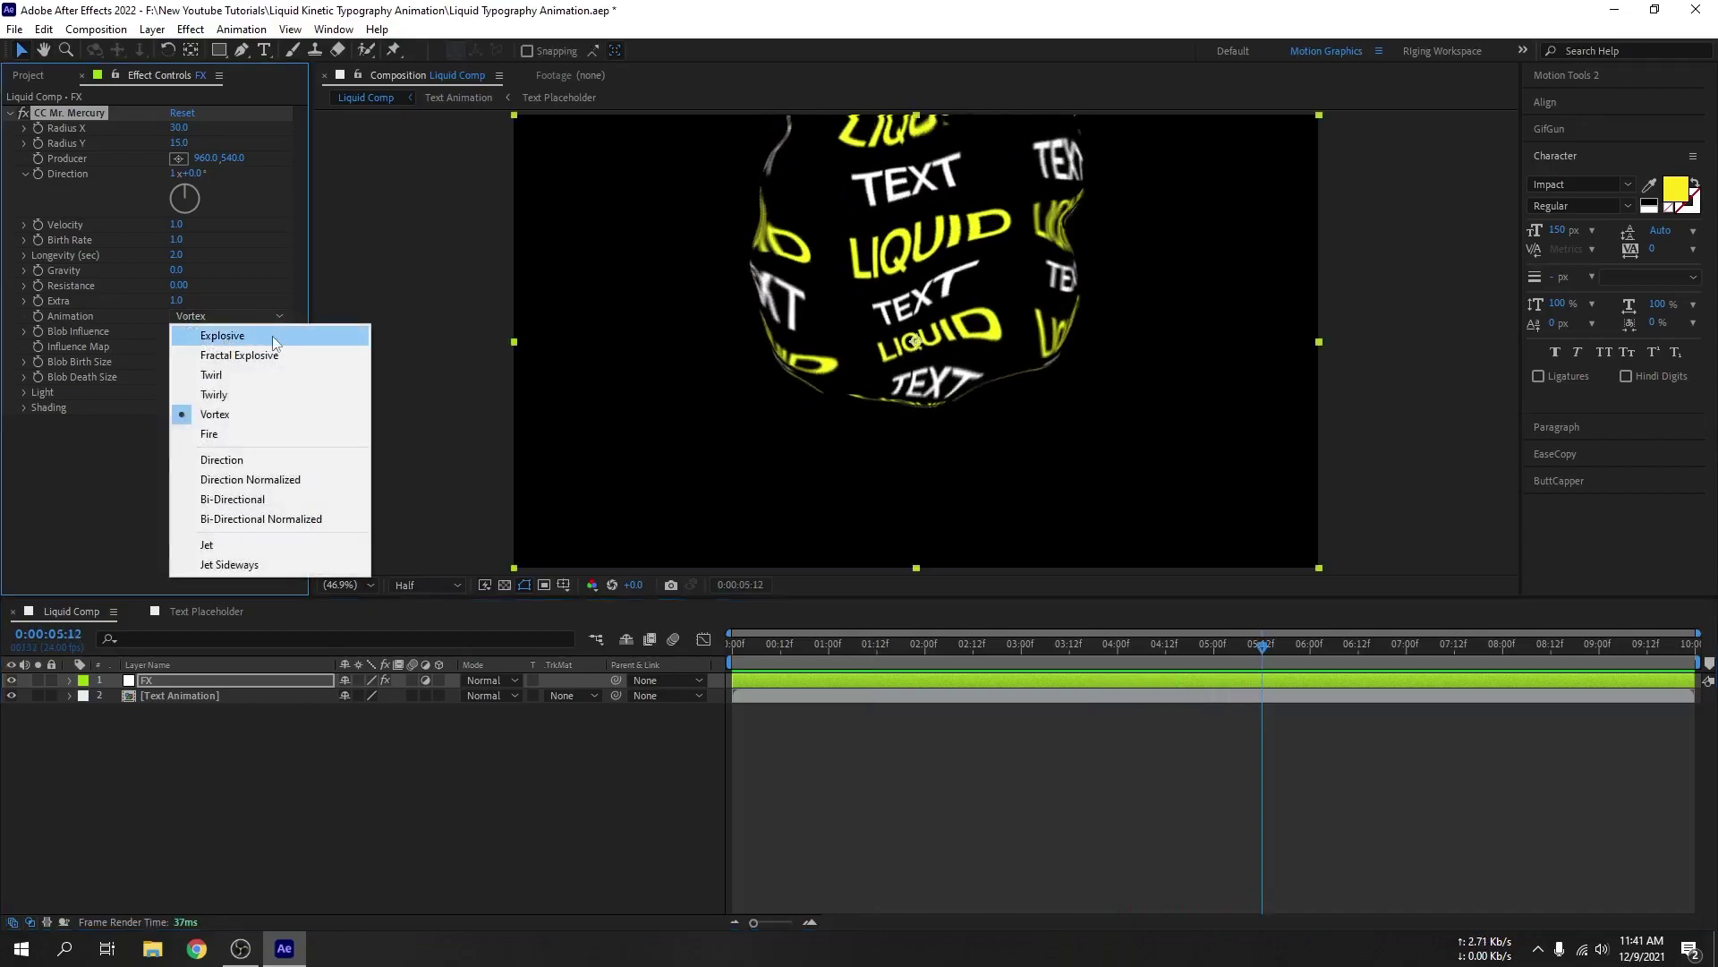
click(272, 336)
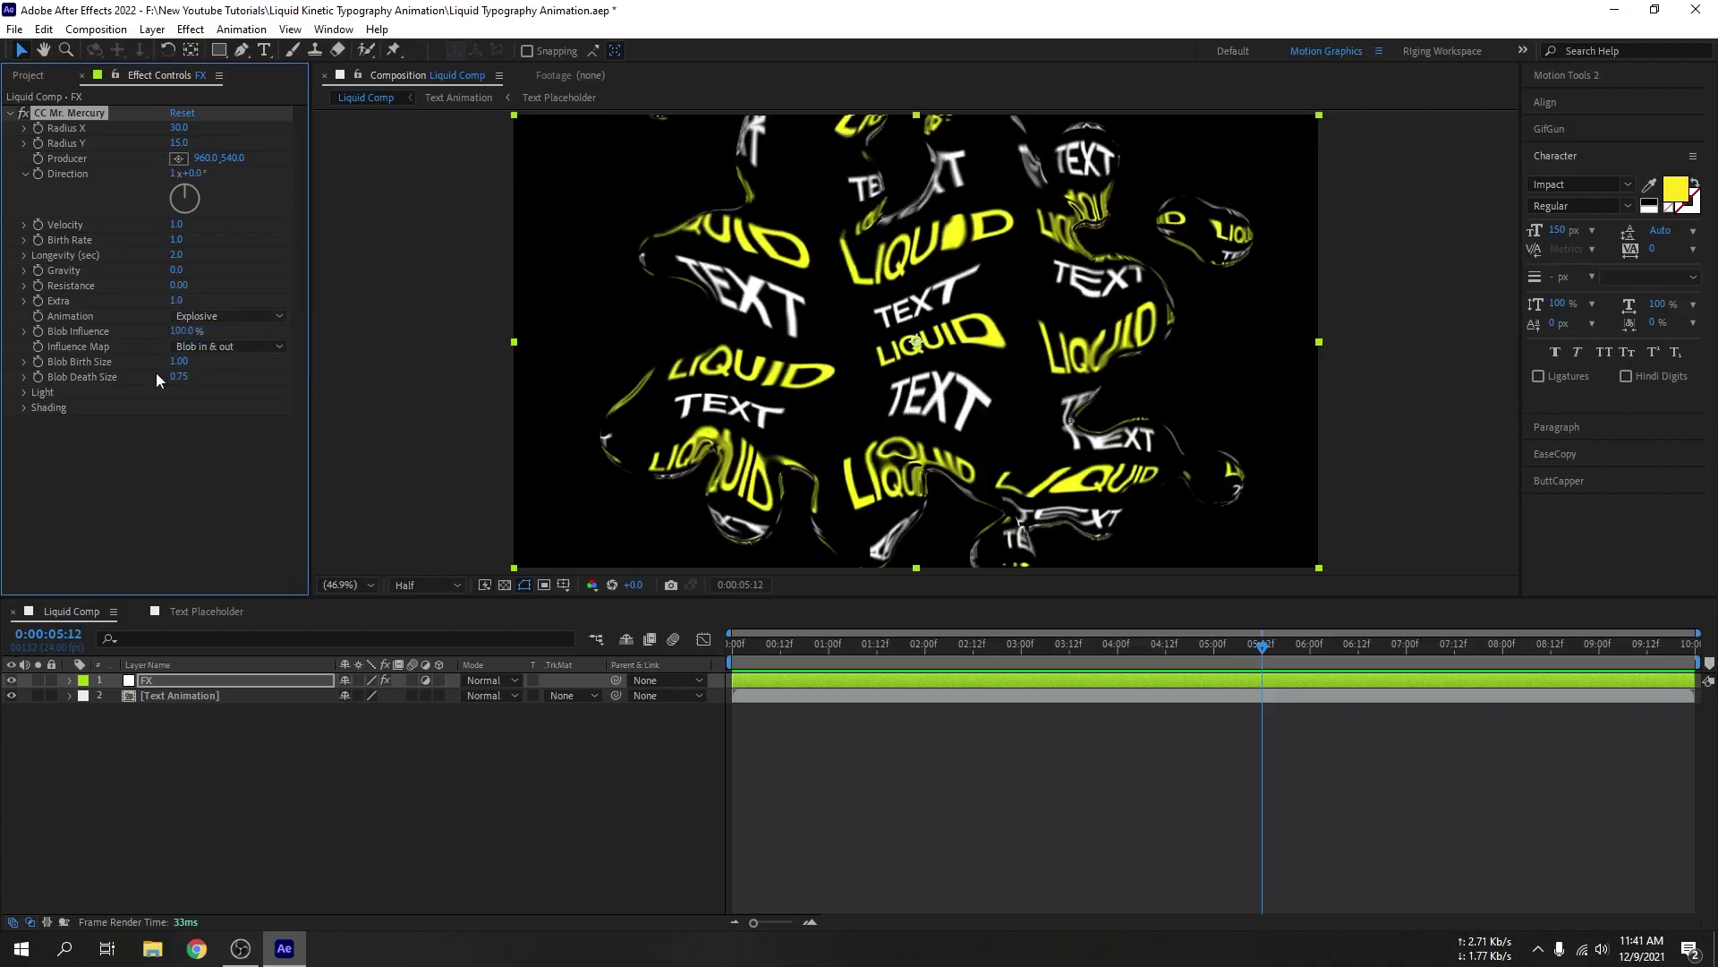
drag(1024, 648, 1168, 655)
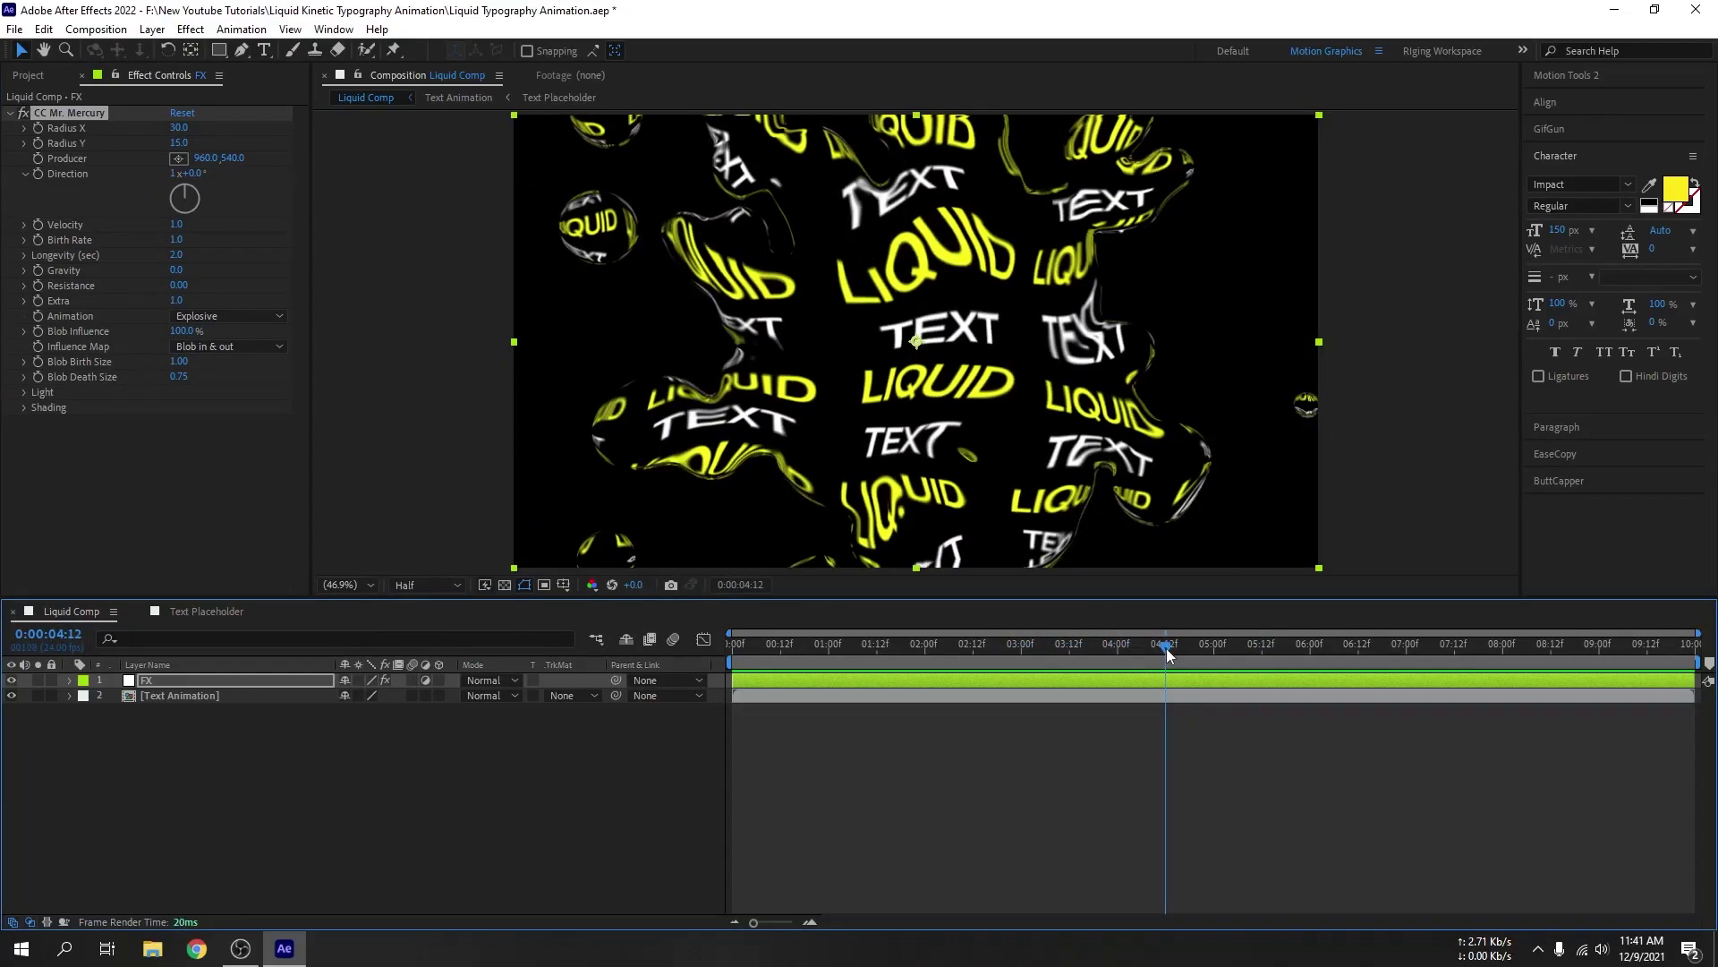
click(217, 611)
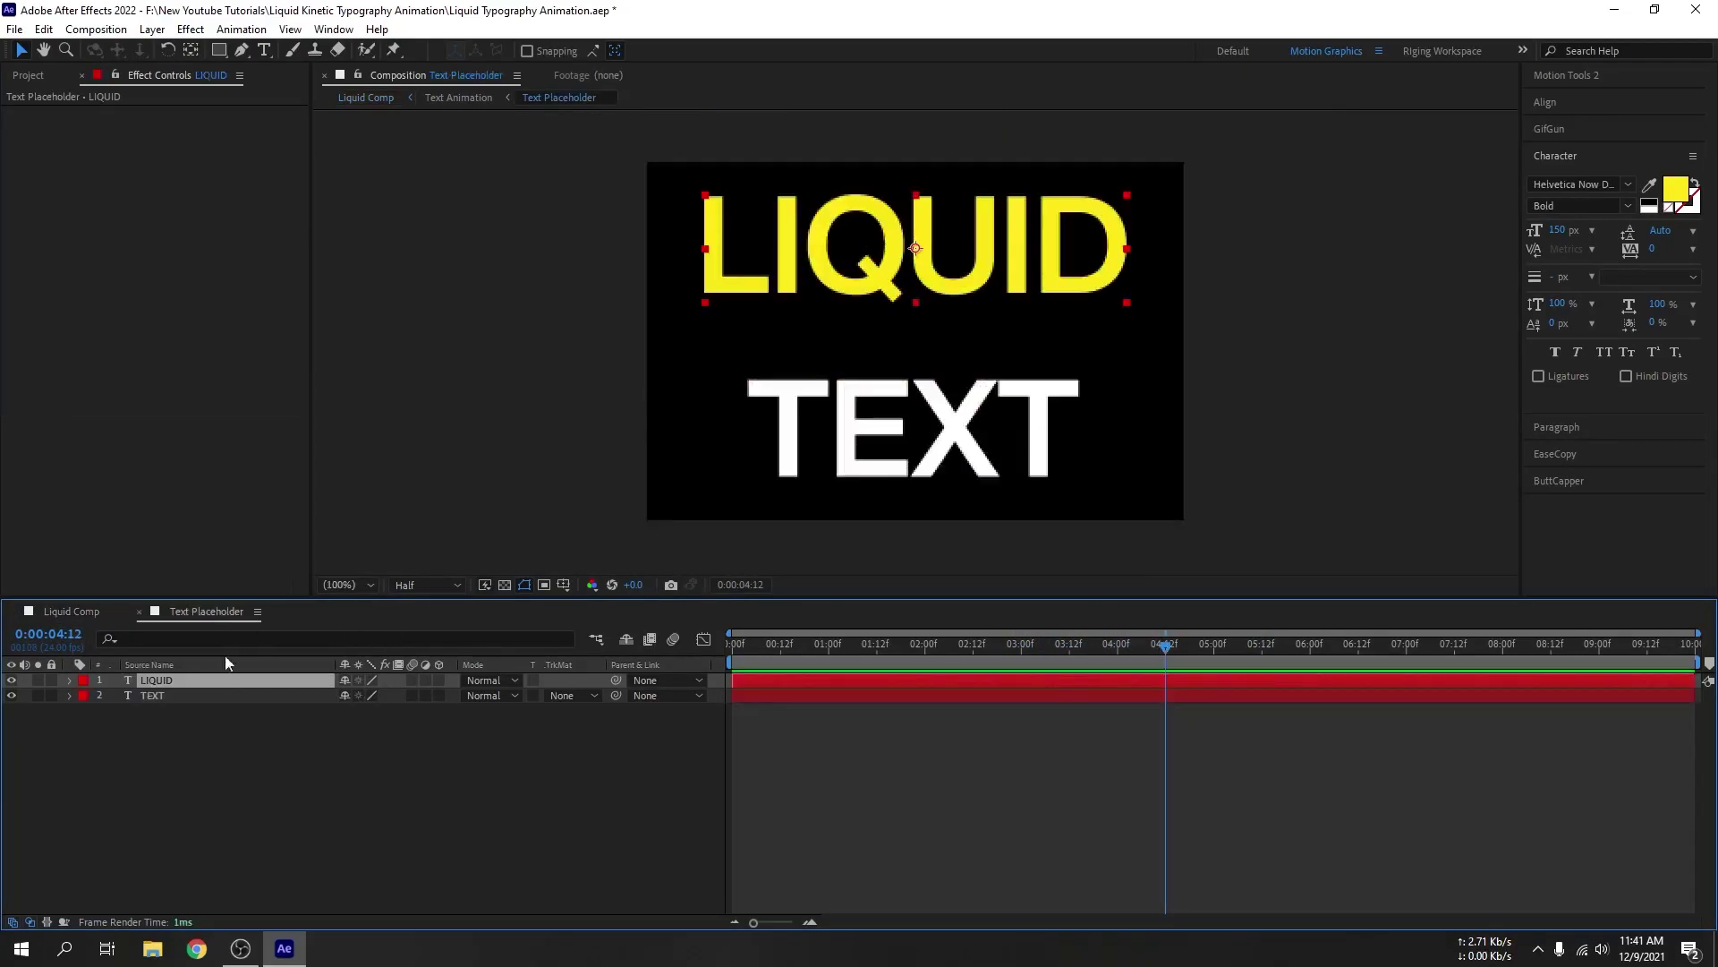
click(1678, 199)
drag(1354, 464, 1364, 368)
click(1494, 385)
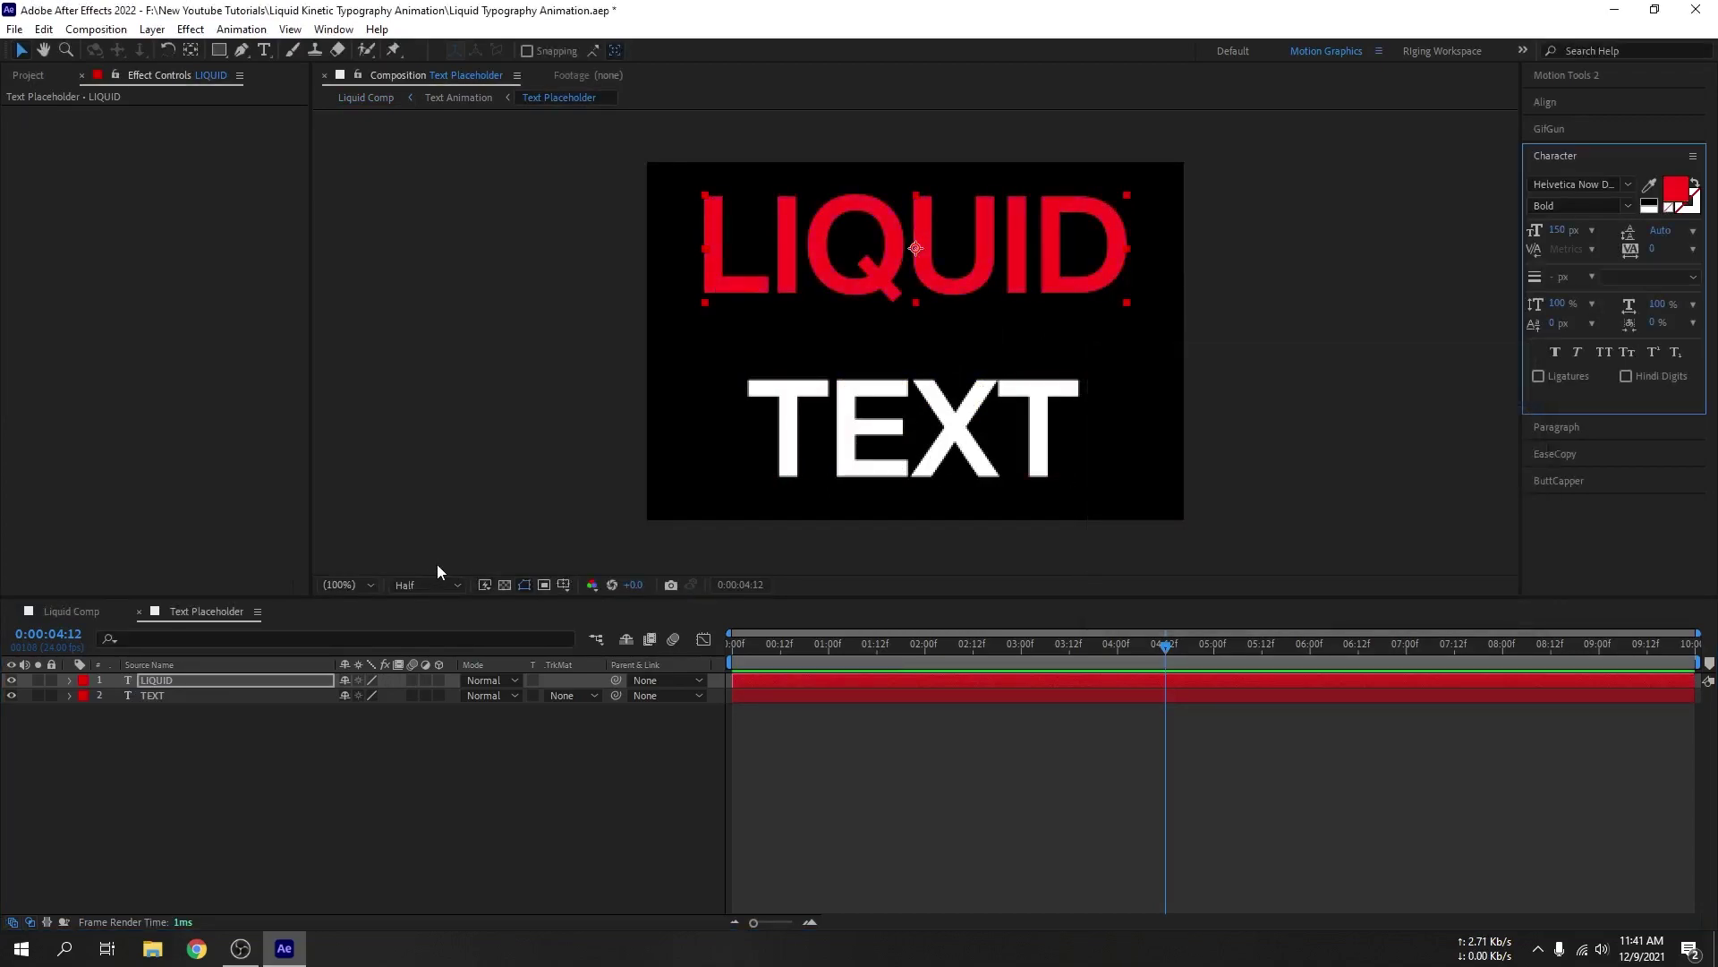
click(70, 611)
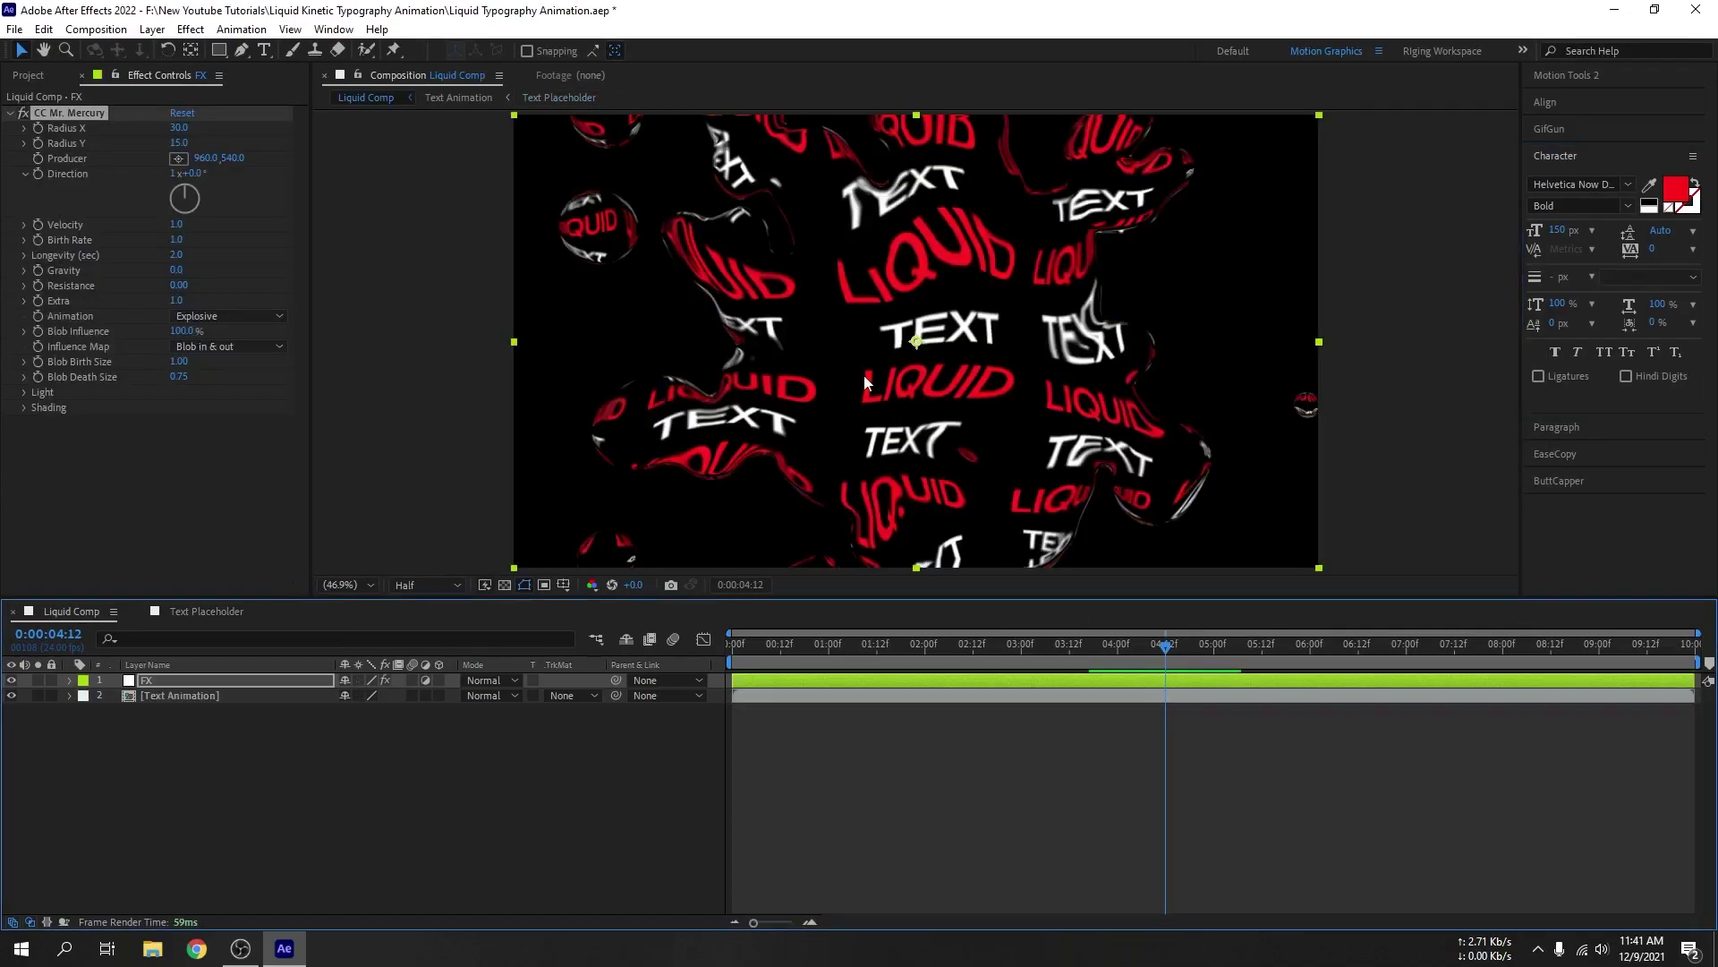
click(203, 611)
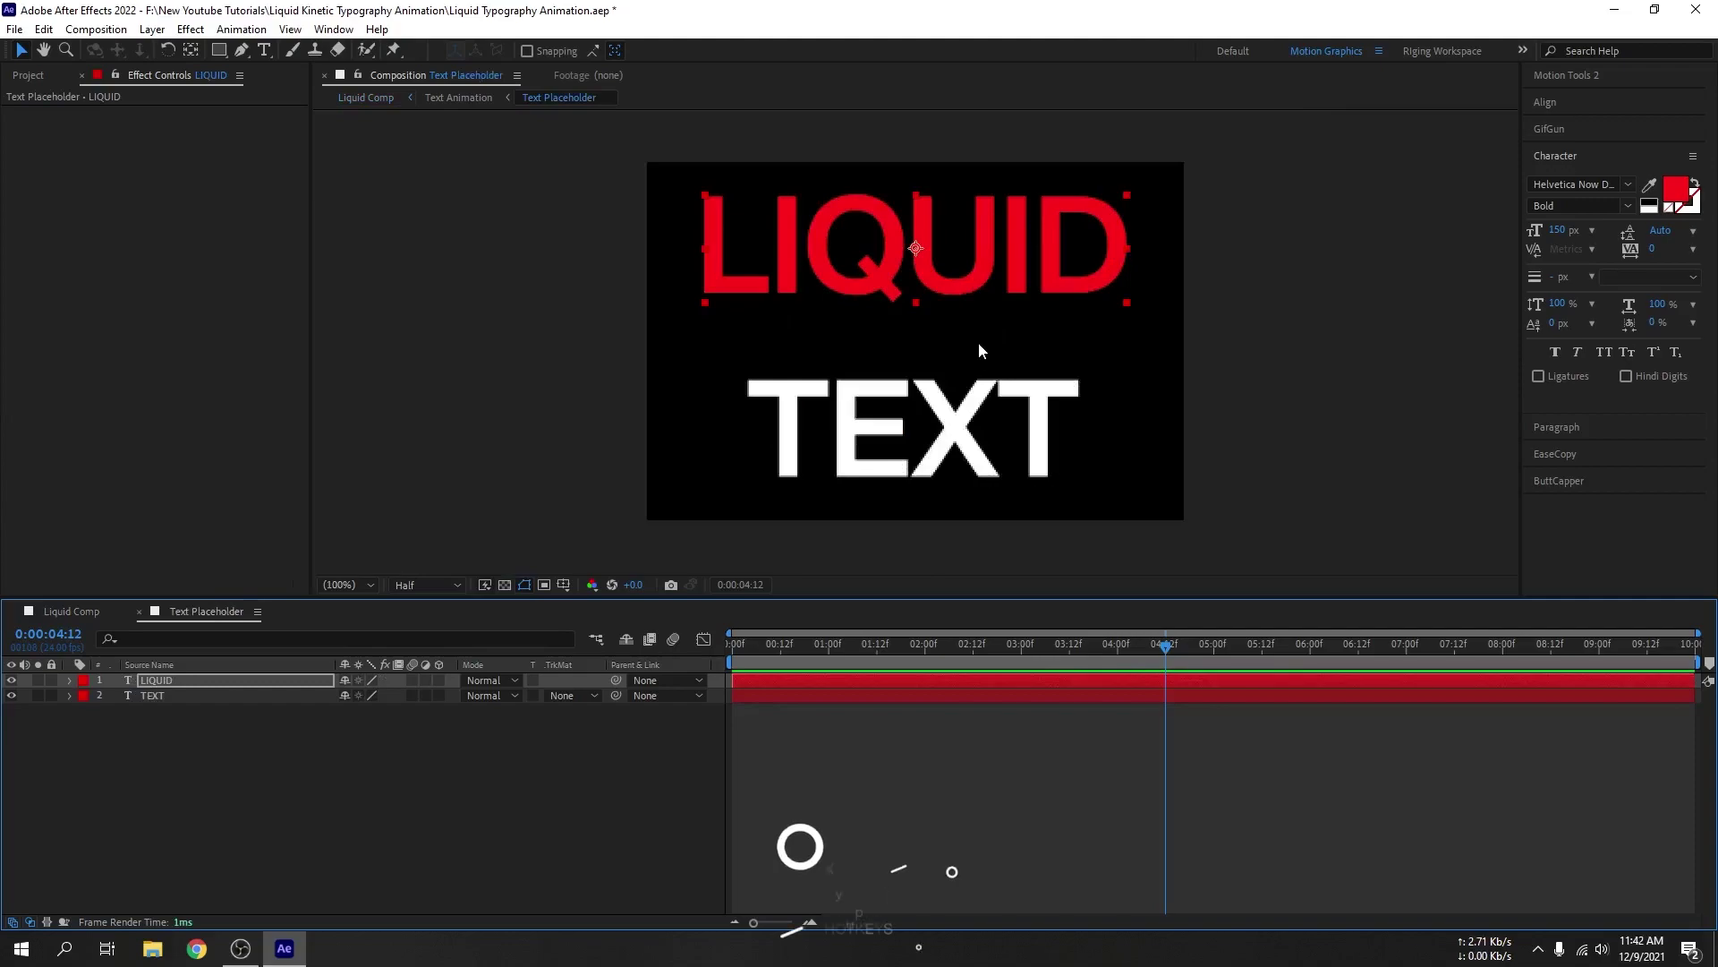
key(ctrl+z)
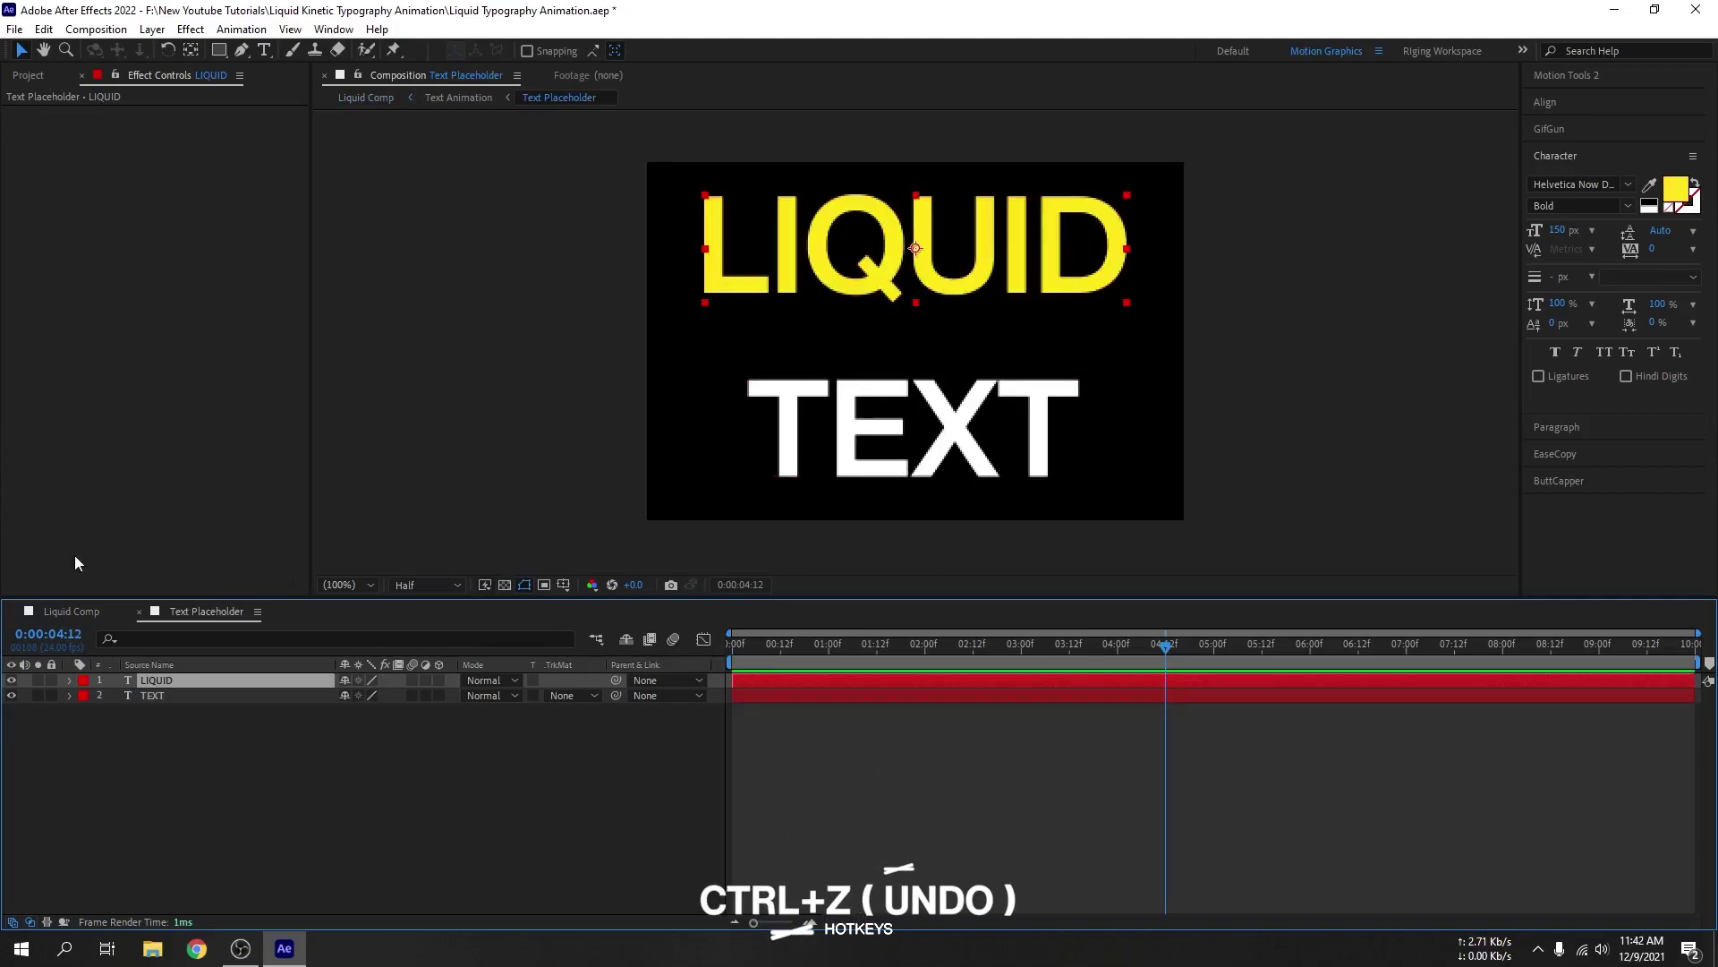
click(70, 612)
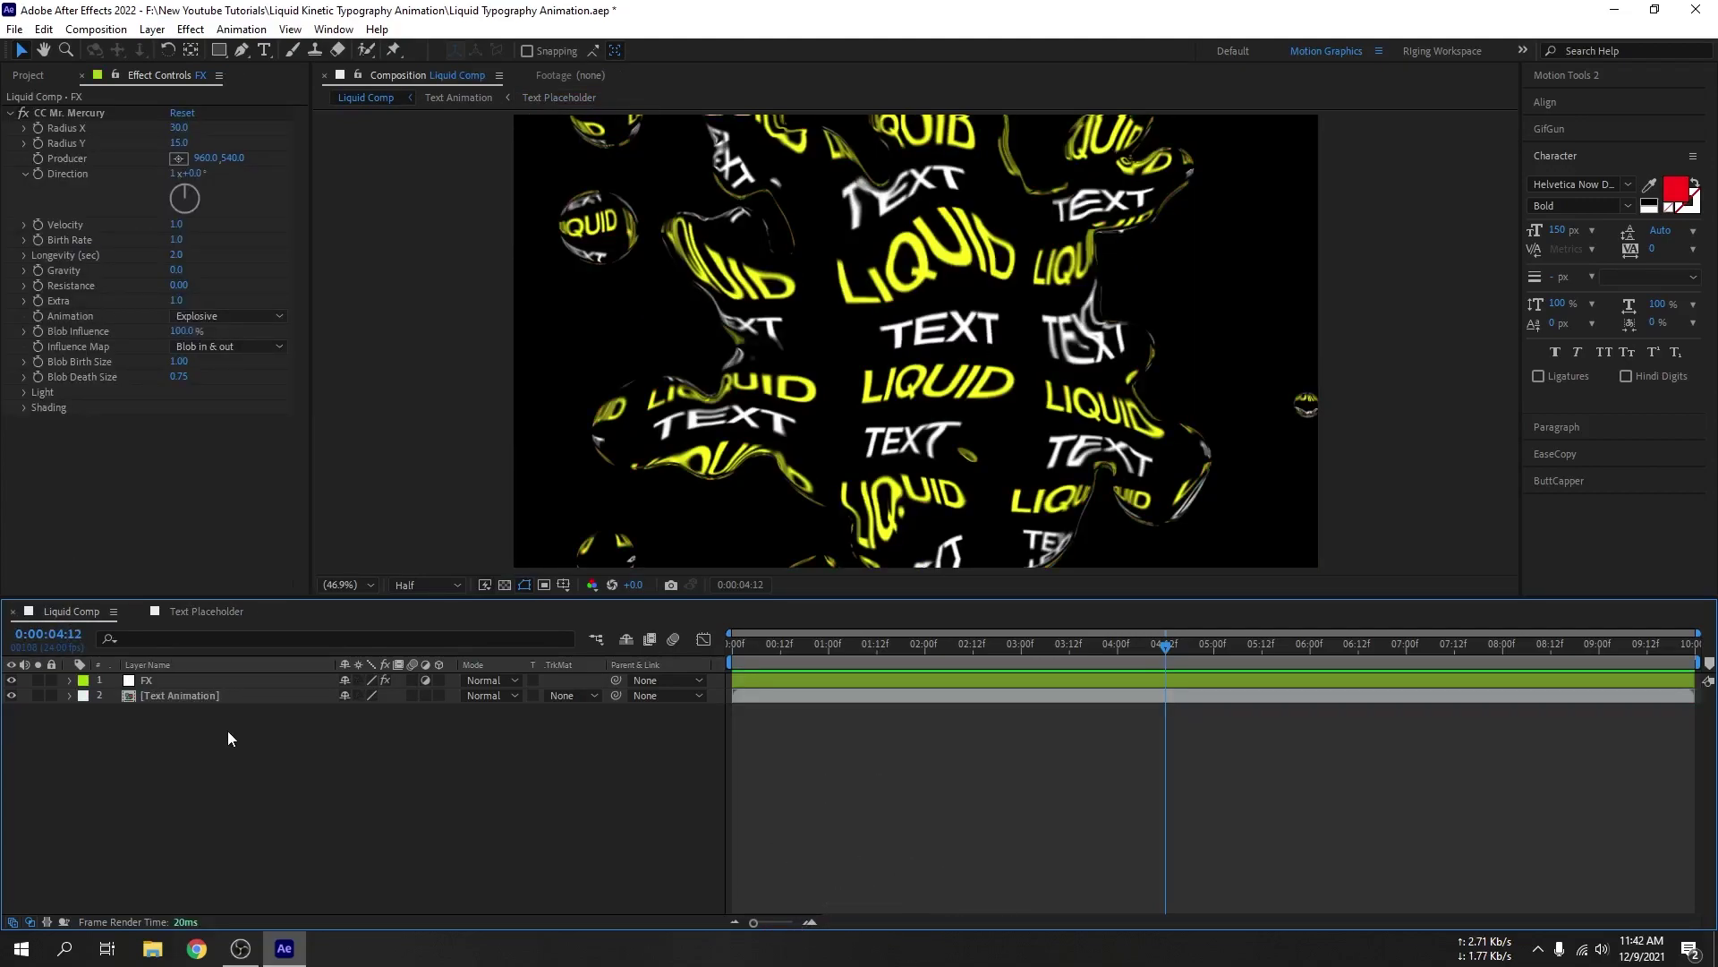
Step: Create a new solid named BG in dark grey 1D1D1D
right_click(228, 730)
mouse_move(295, 517)
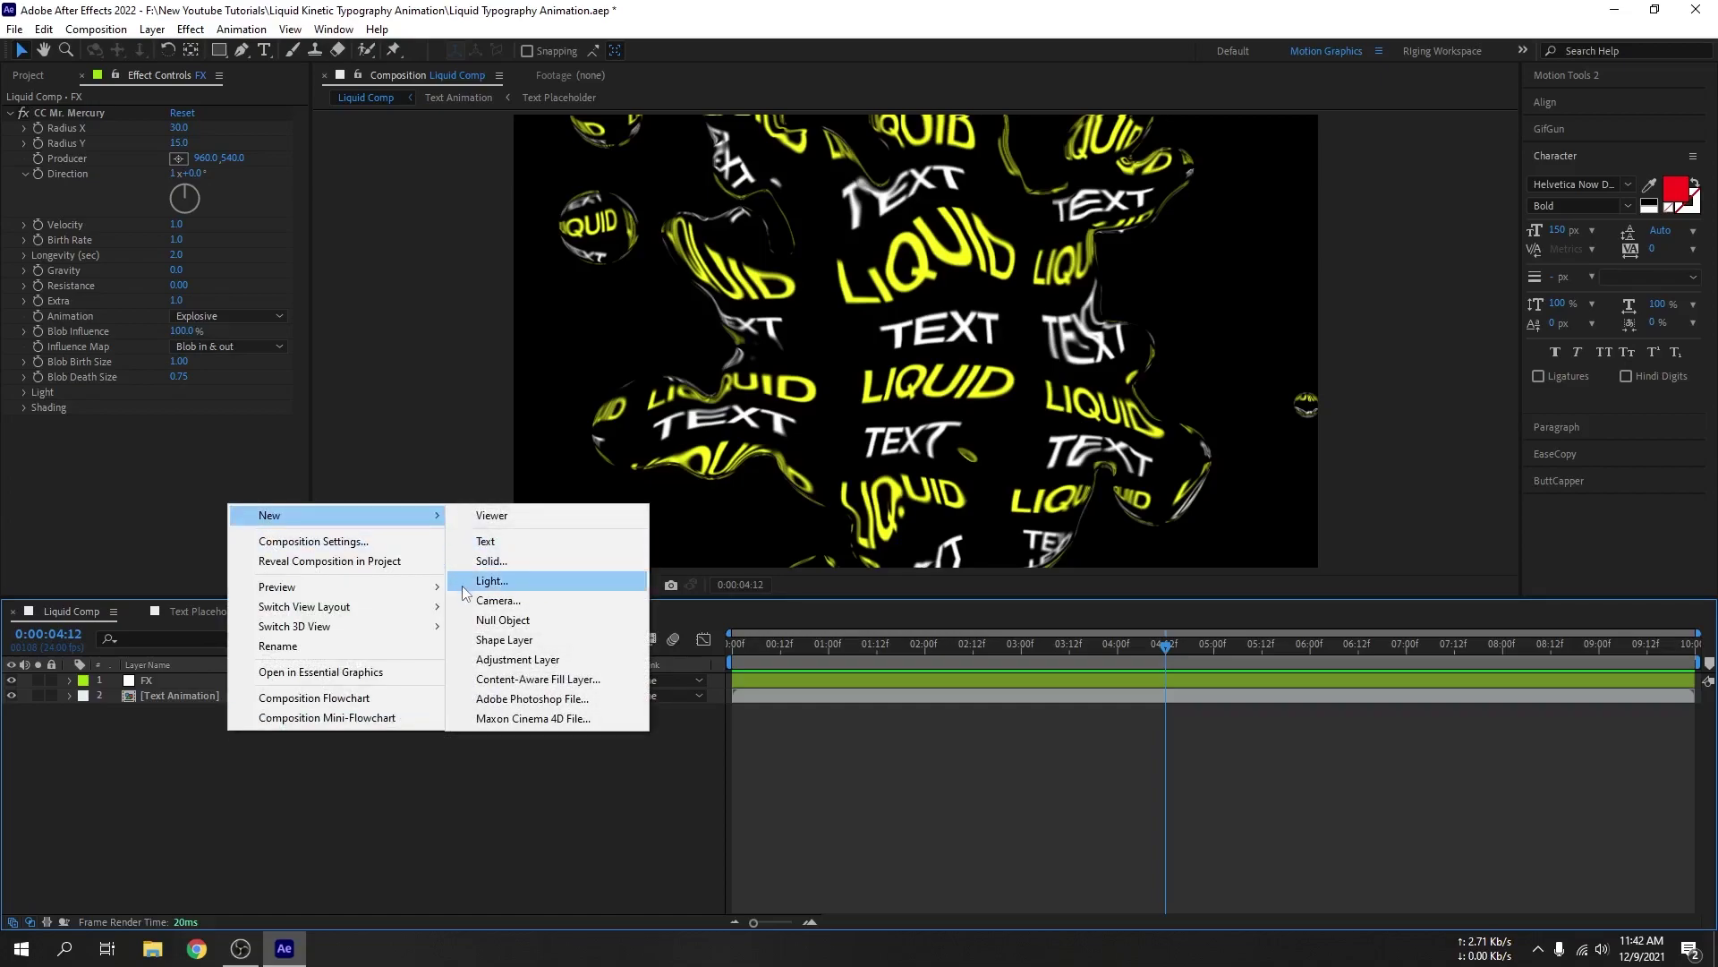
click(491, 561)
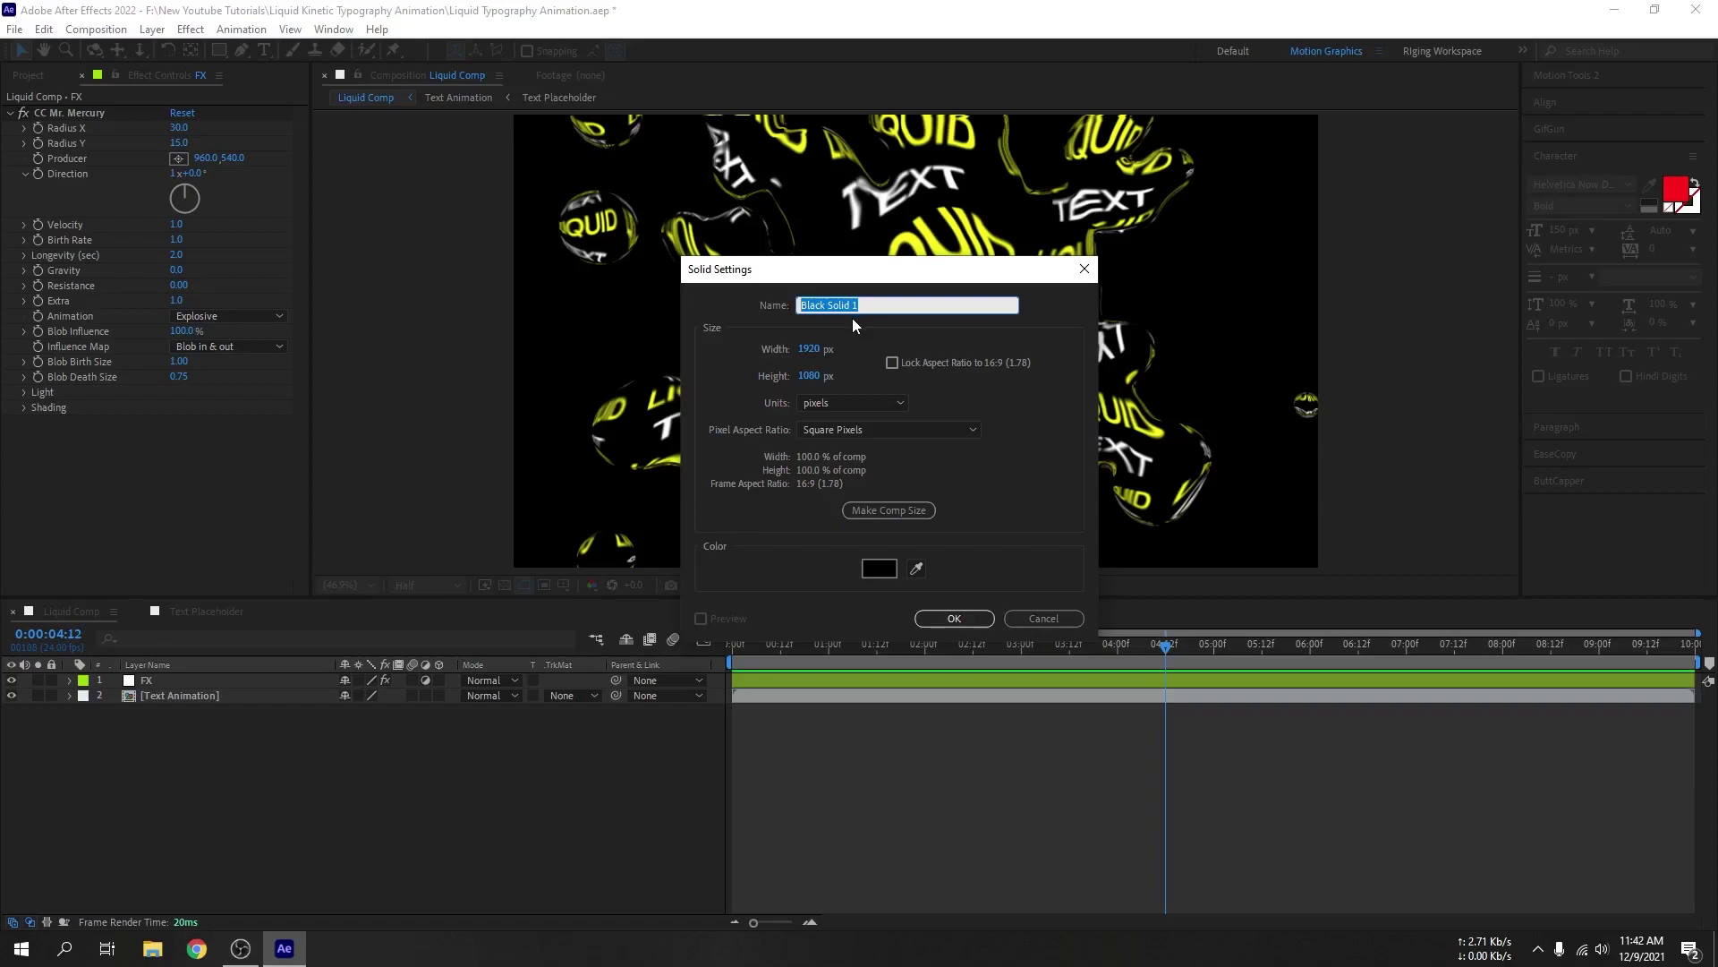
text(BG)
click(952, 618)
click(882, 568)
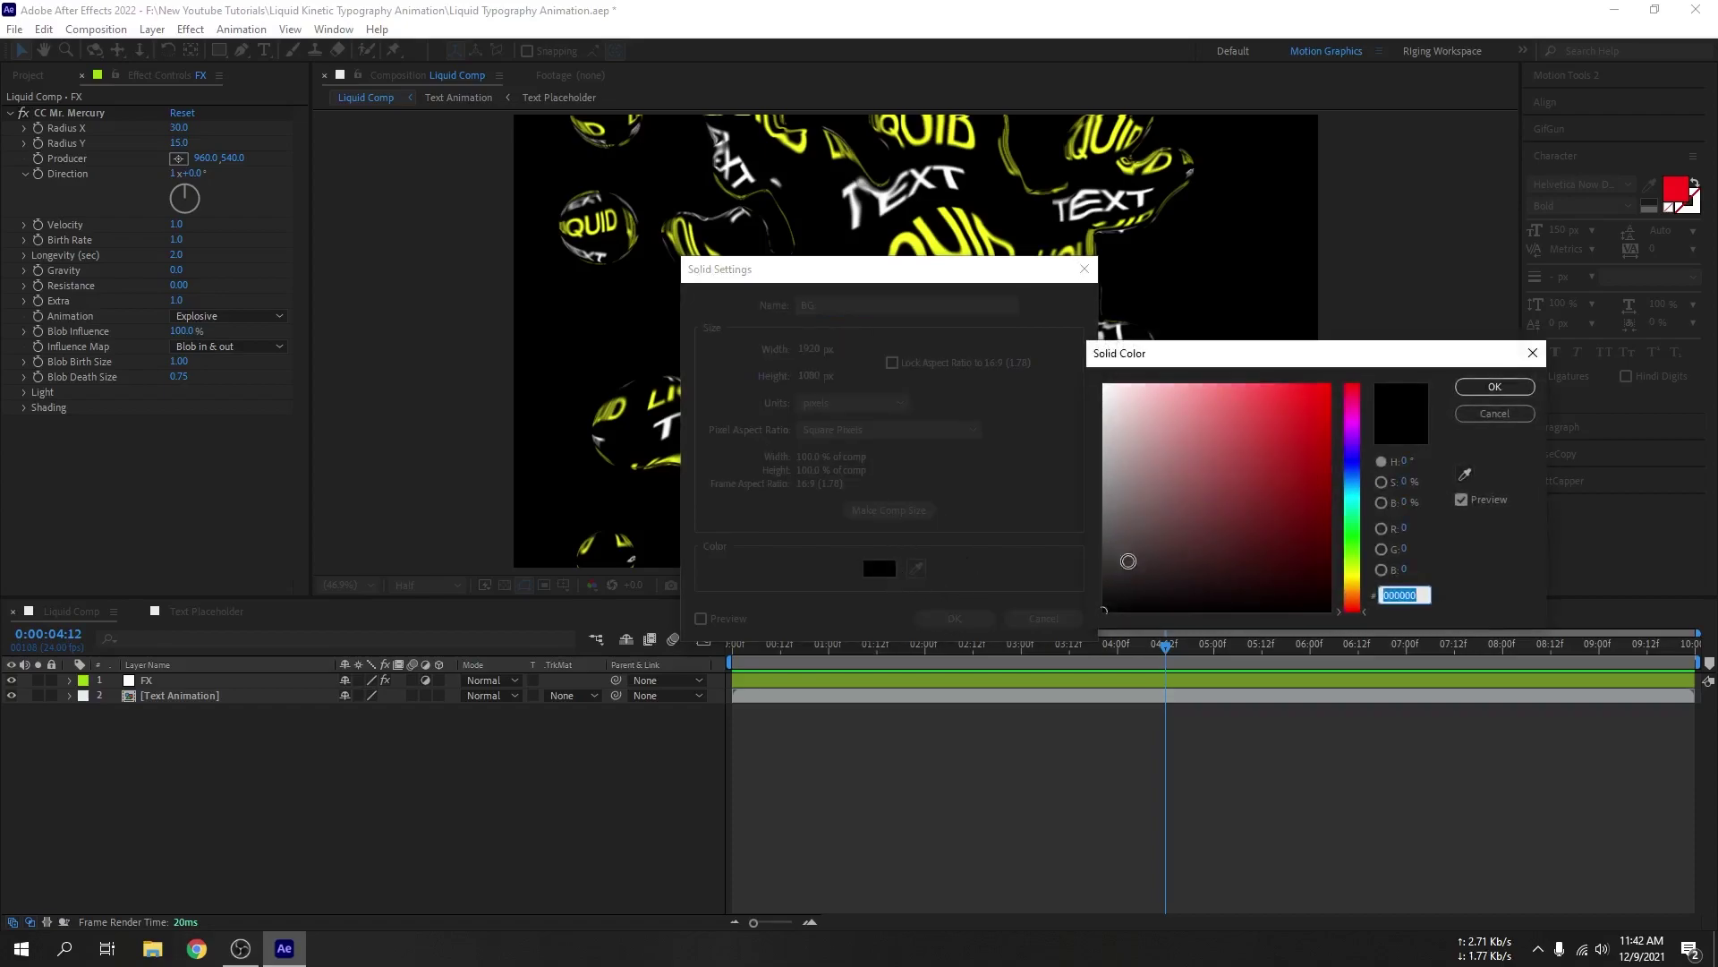
mouse_move(1121, 609)
mouse_down()
mouse_move(1087, 583)
mouse_move(1092, 616)
mouse_up()
click(1480, 388)
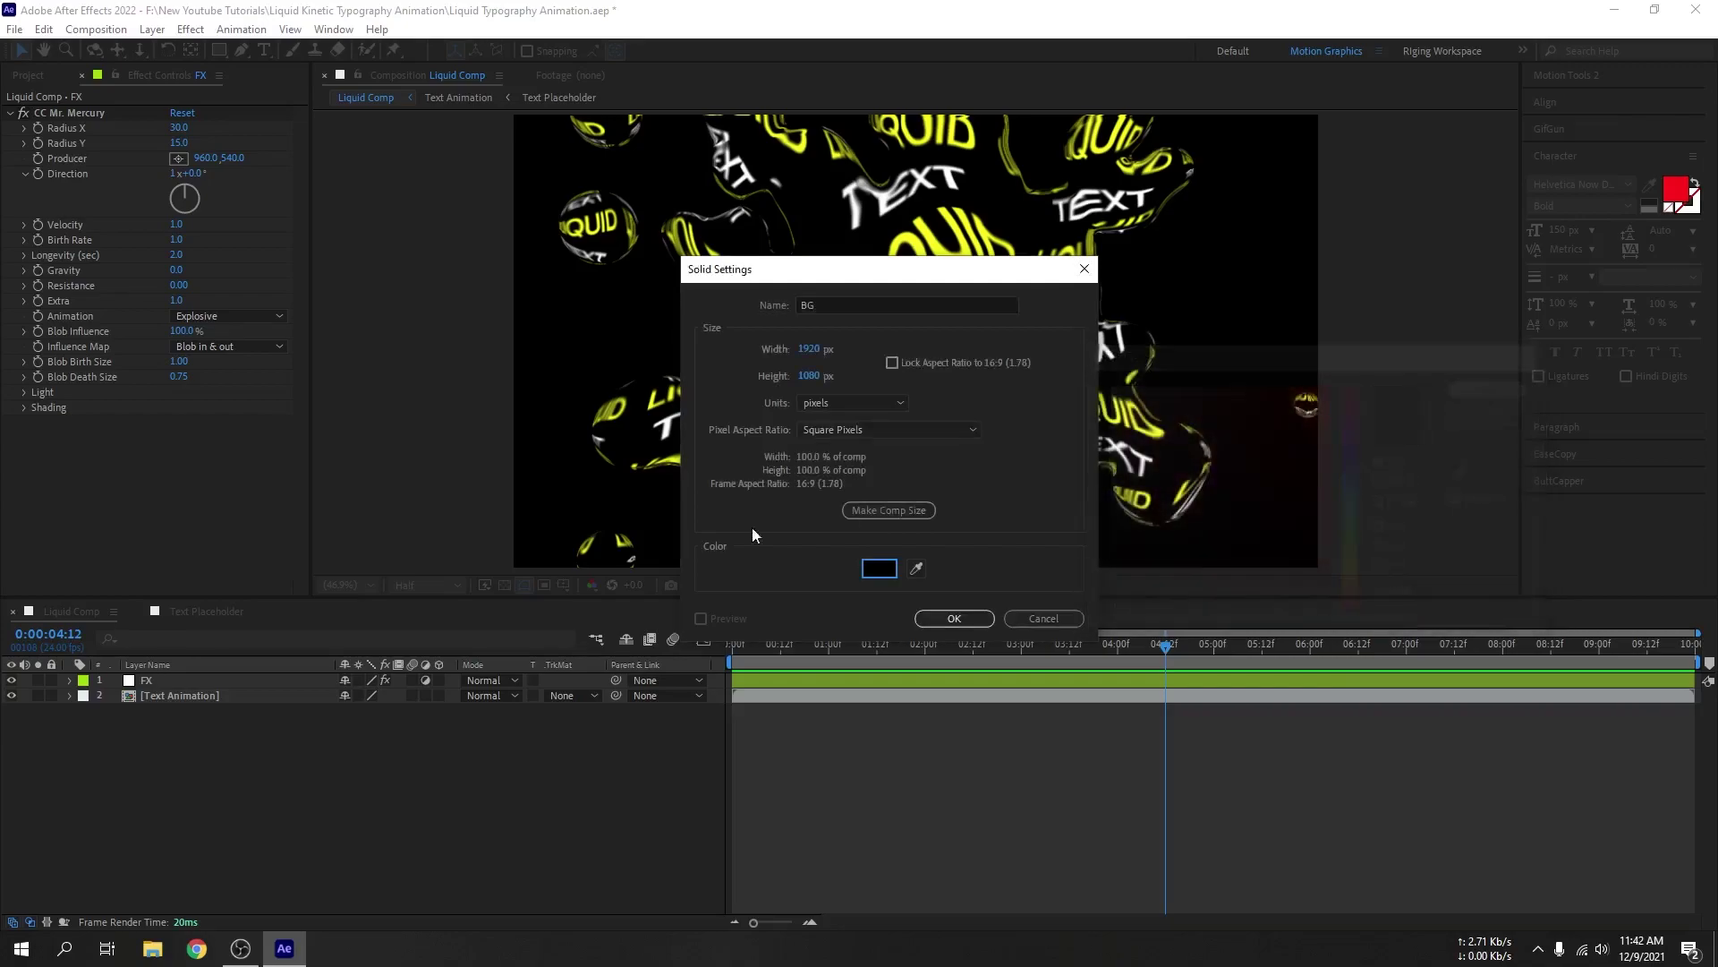
click(954, 619)
Step: Move BG to the bottom of the layer stack and preview the animation over it
drag(201, 683, 195, 772)
click(195, 772)
drag(932, 653, 722, 655)
key(space)
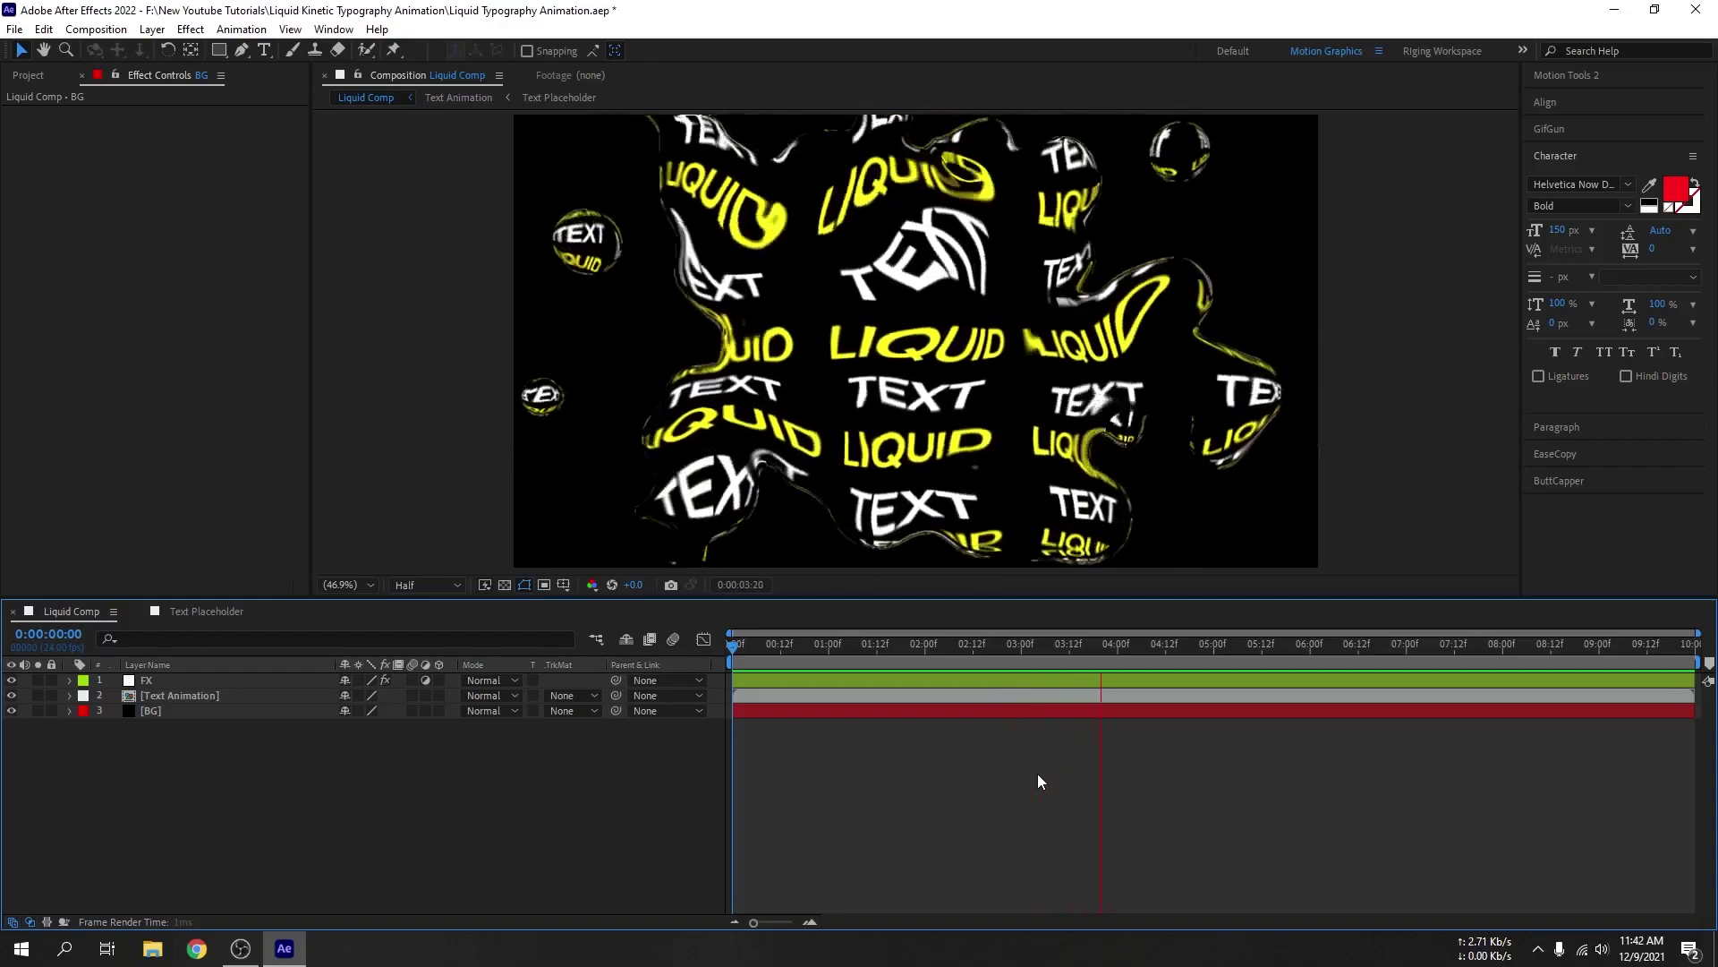
Step: On the FX layer, keyframe Blob Influence from 100% at 05:00 to 0% at 05:12
drag(1105, 652, 1210, 659)
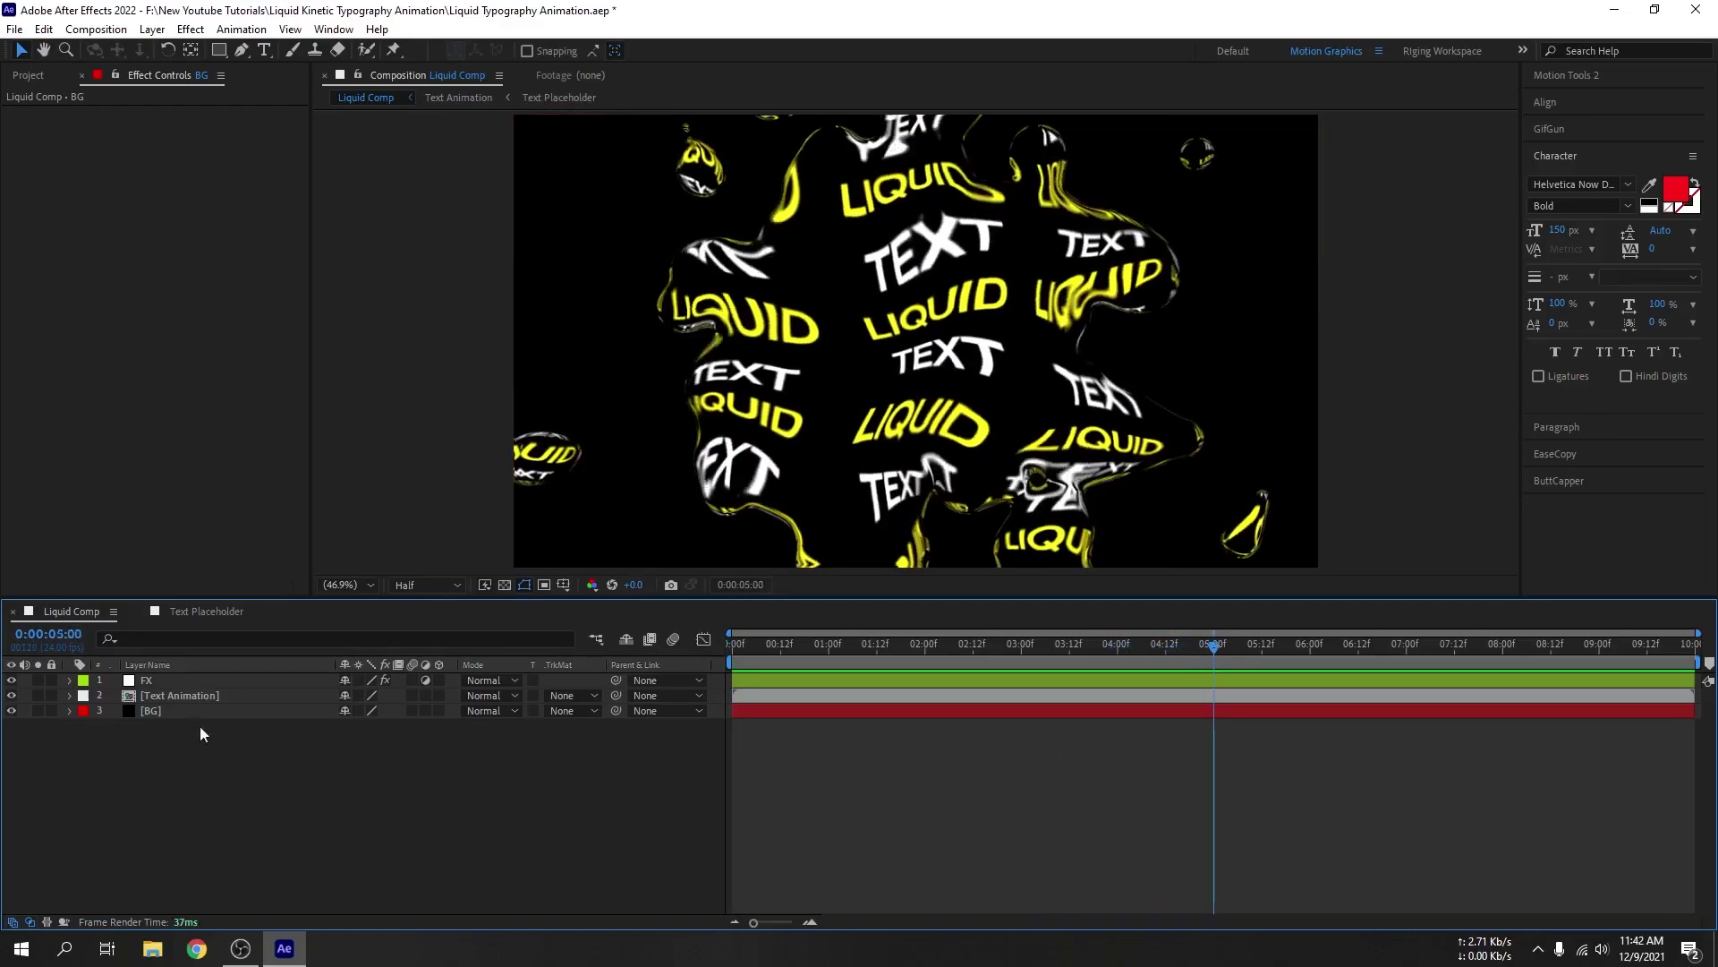
click(158, 685)
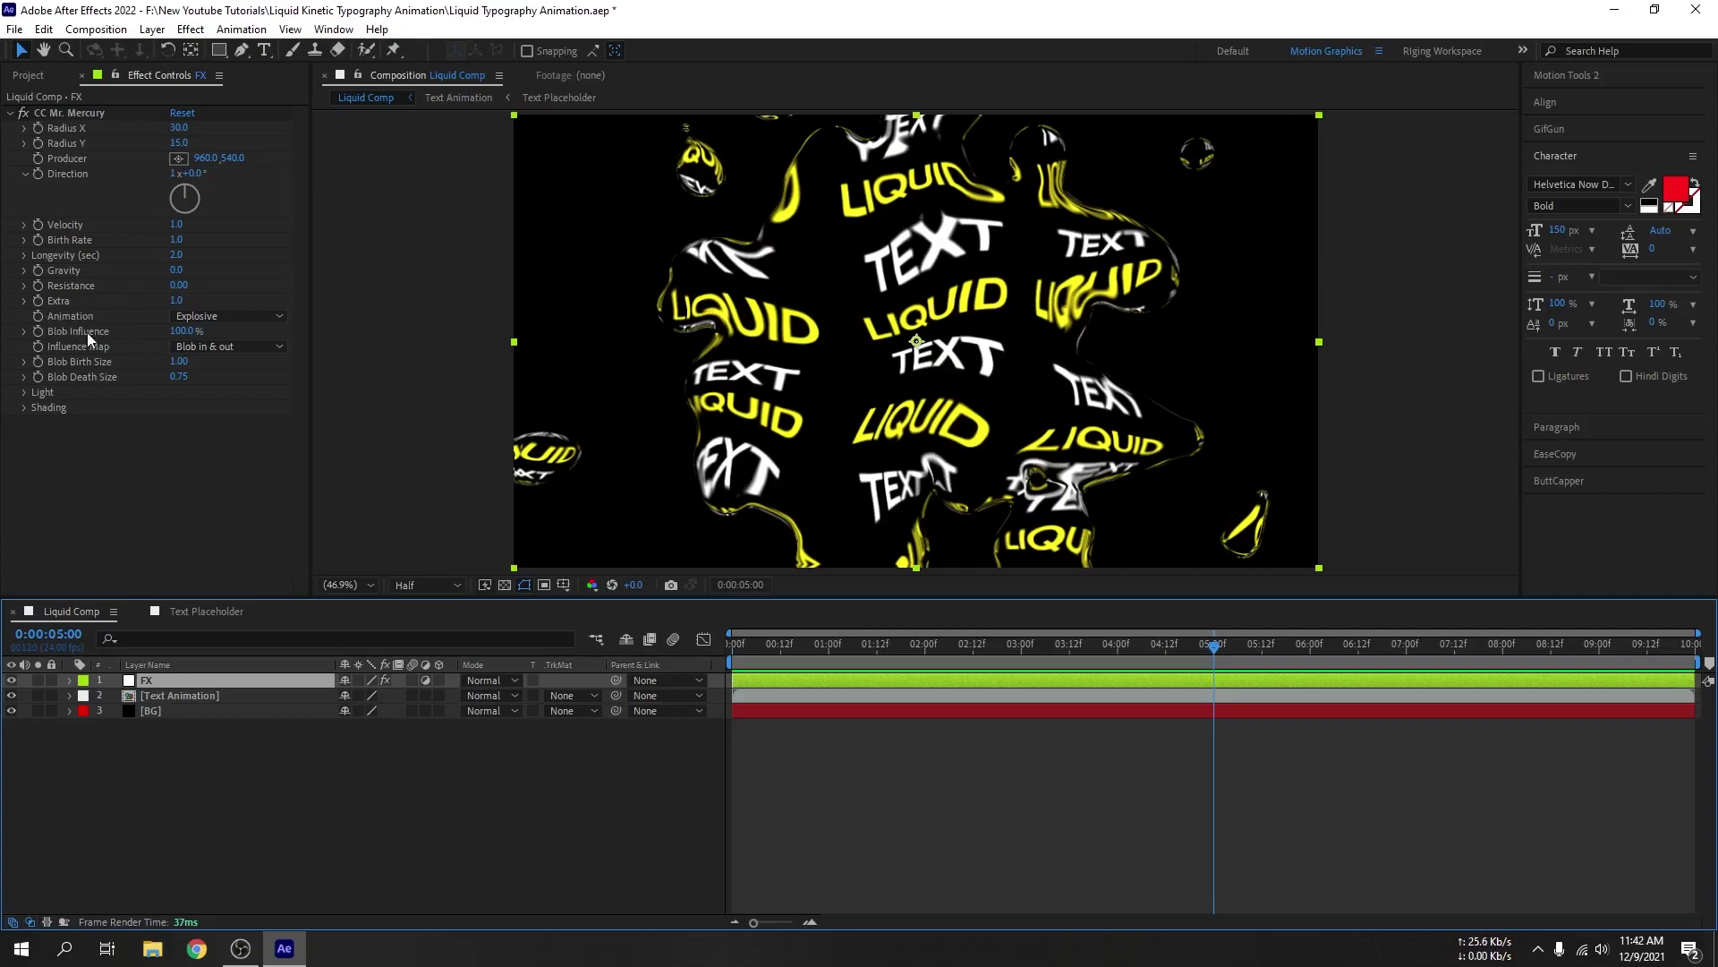
click(39, 331)
drag(1219, 656, 1267, 673)
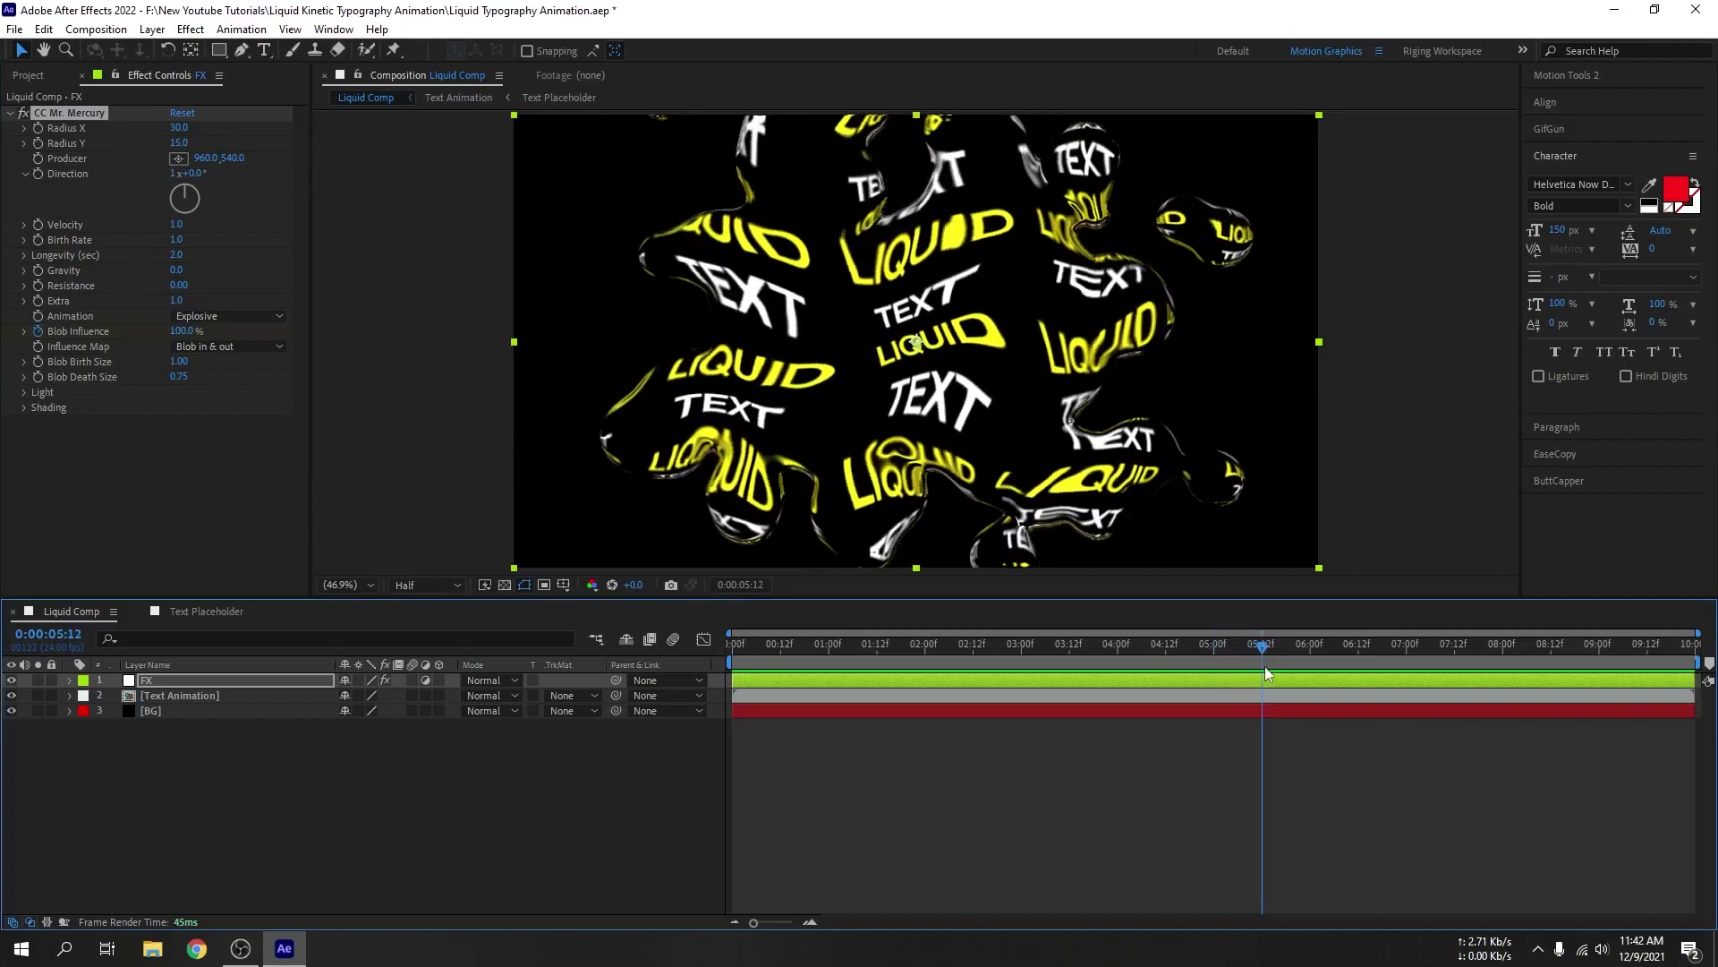
click(184, 331)
text(0)
key(Return)
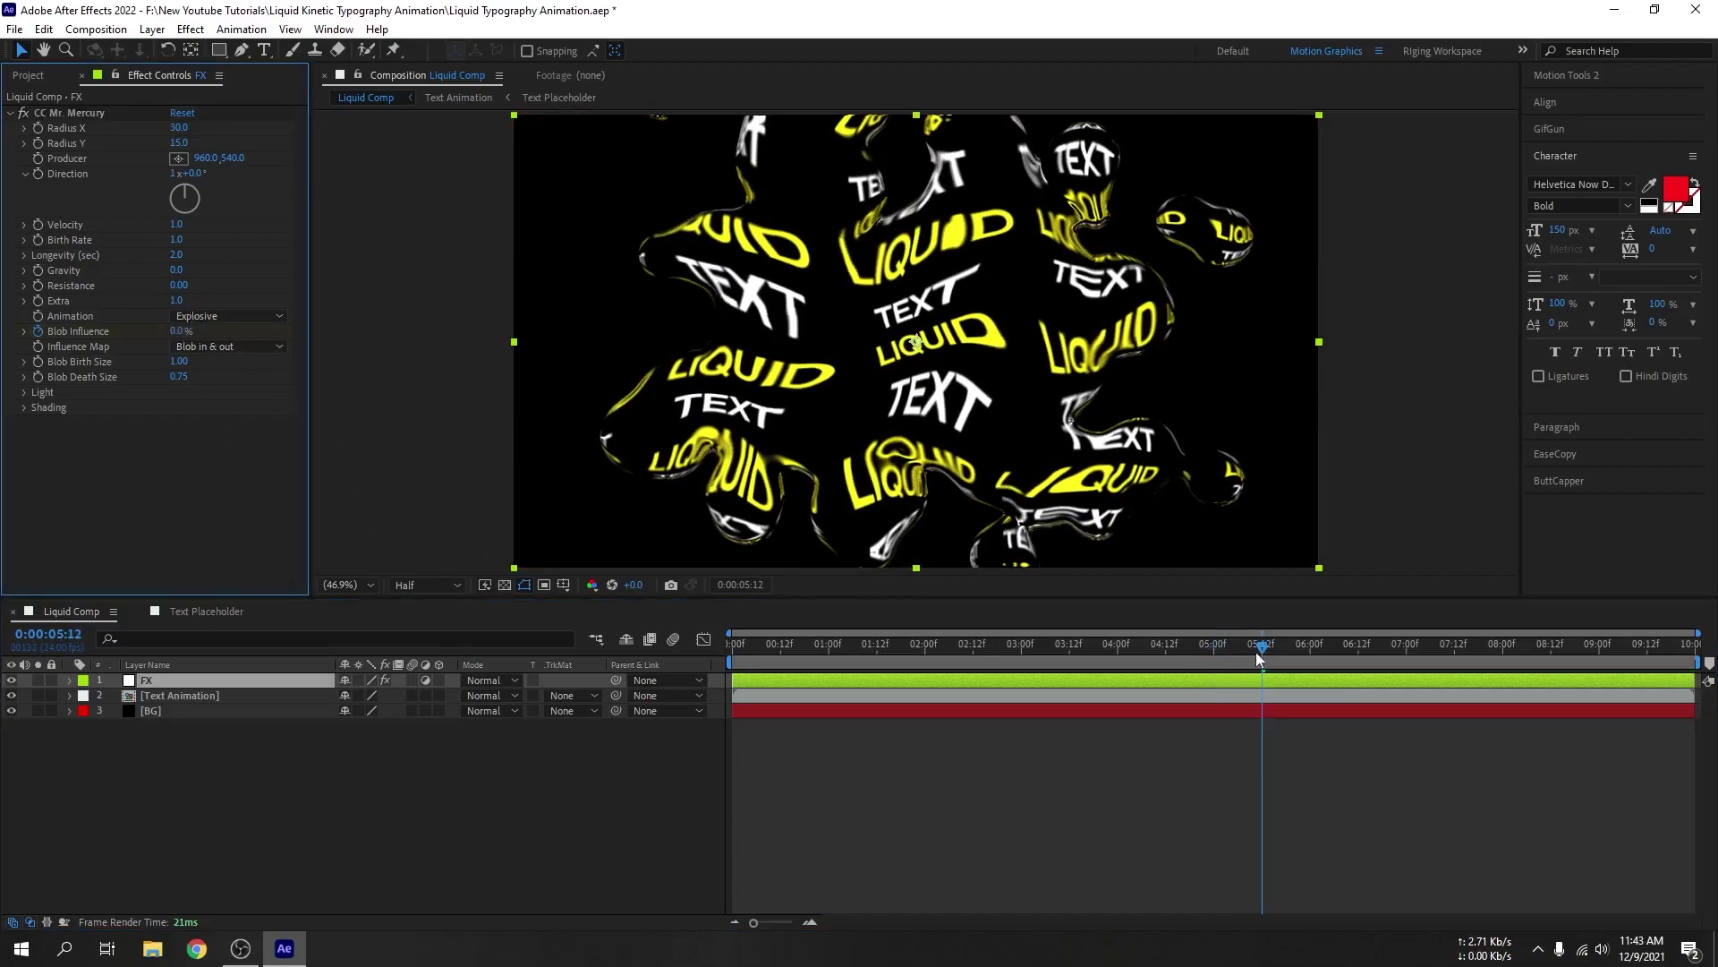
Step: Preview the blob fade-out and end the work area at 07:12
key(space)
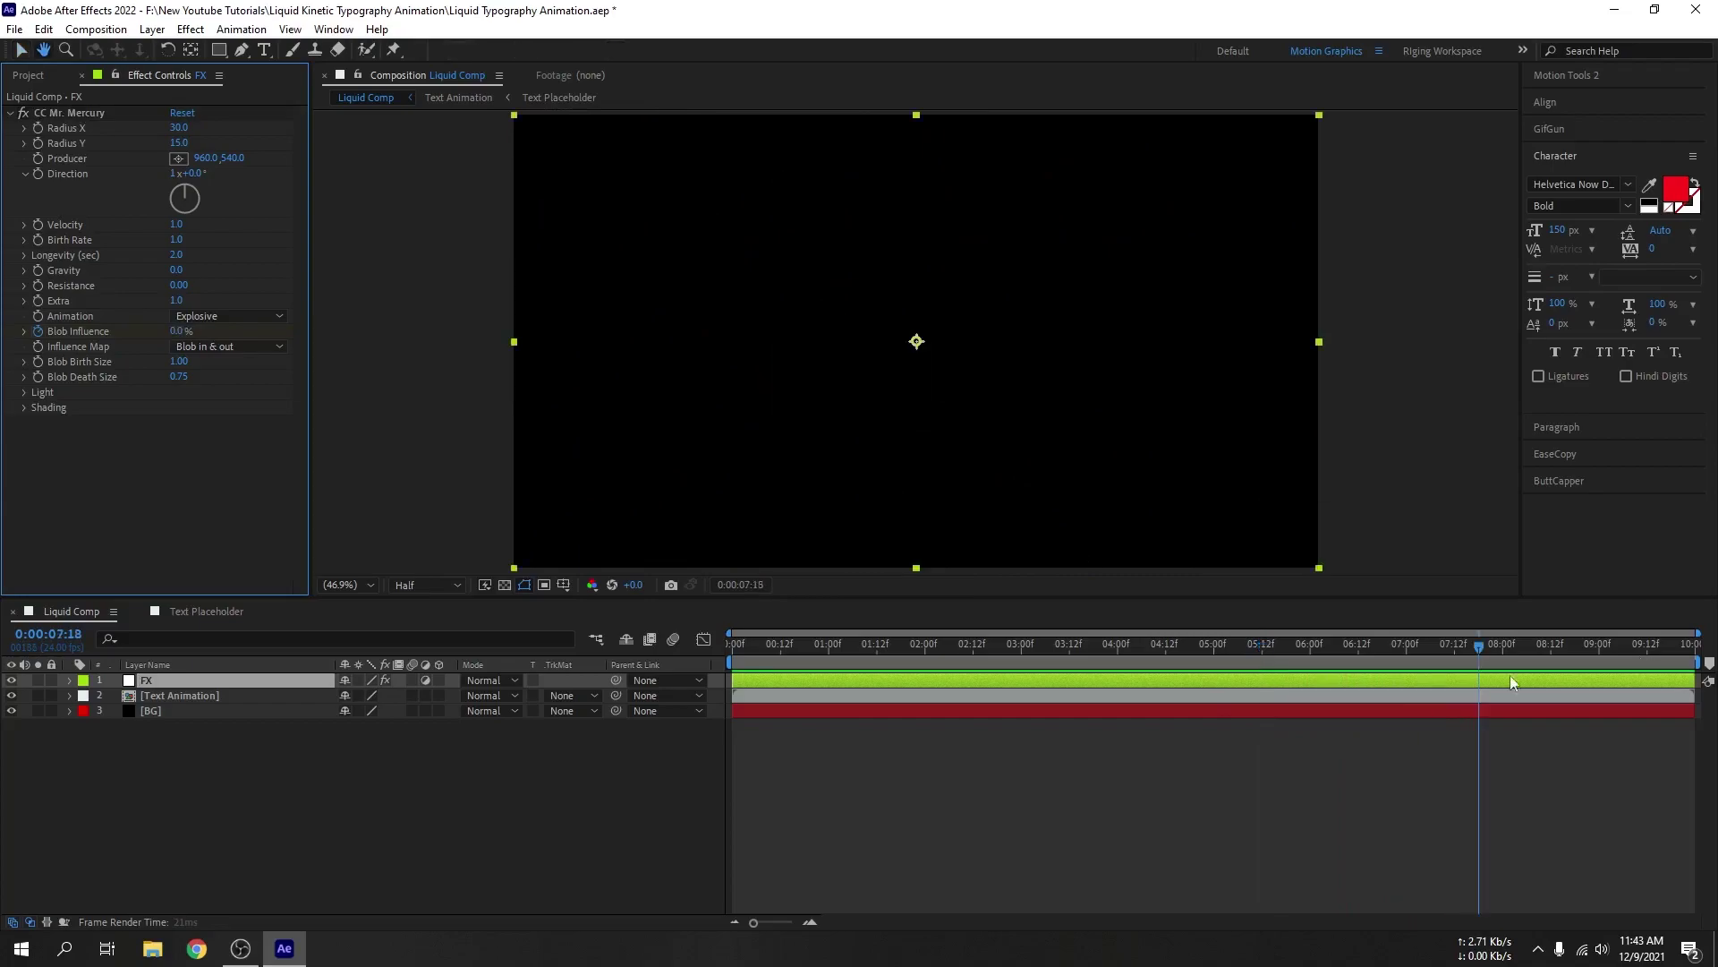
click(1264, 644)
key(space)
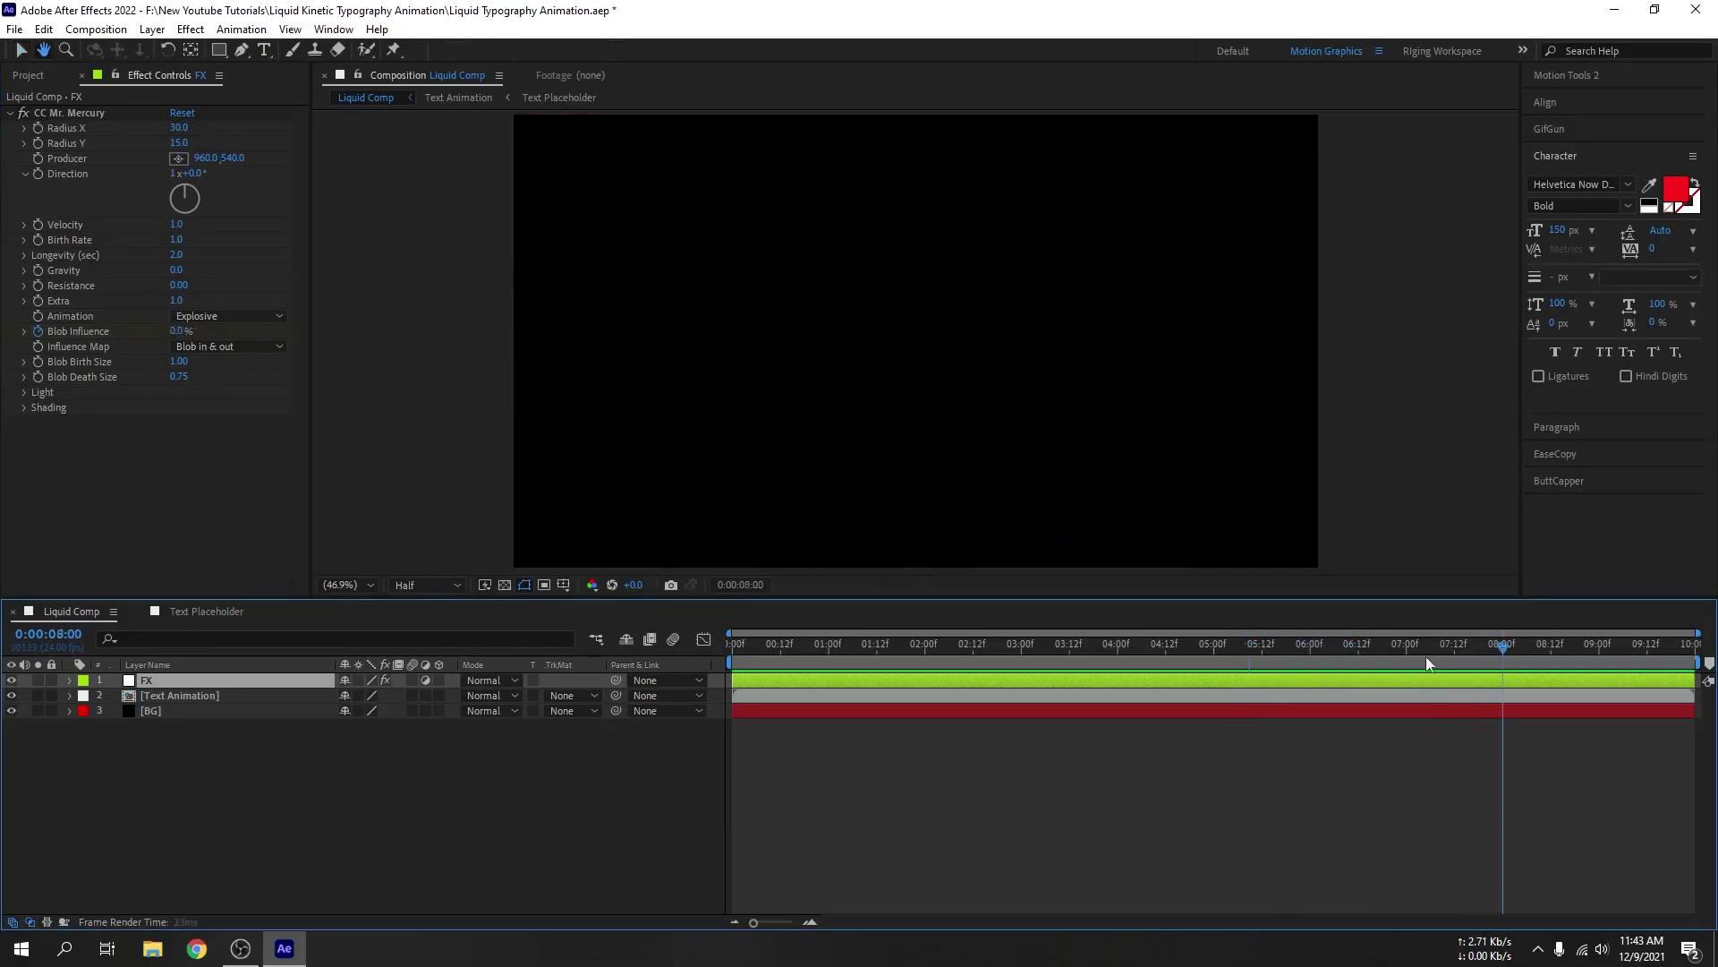
mouse_move(1427, 658)
mouse_down()
mouse_move(1389, 659)
mouse_move(1452, 668)
mouse_up()
key(n)
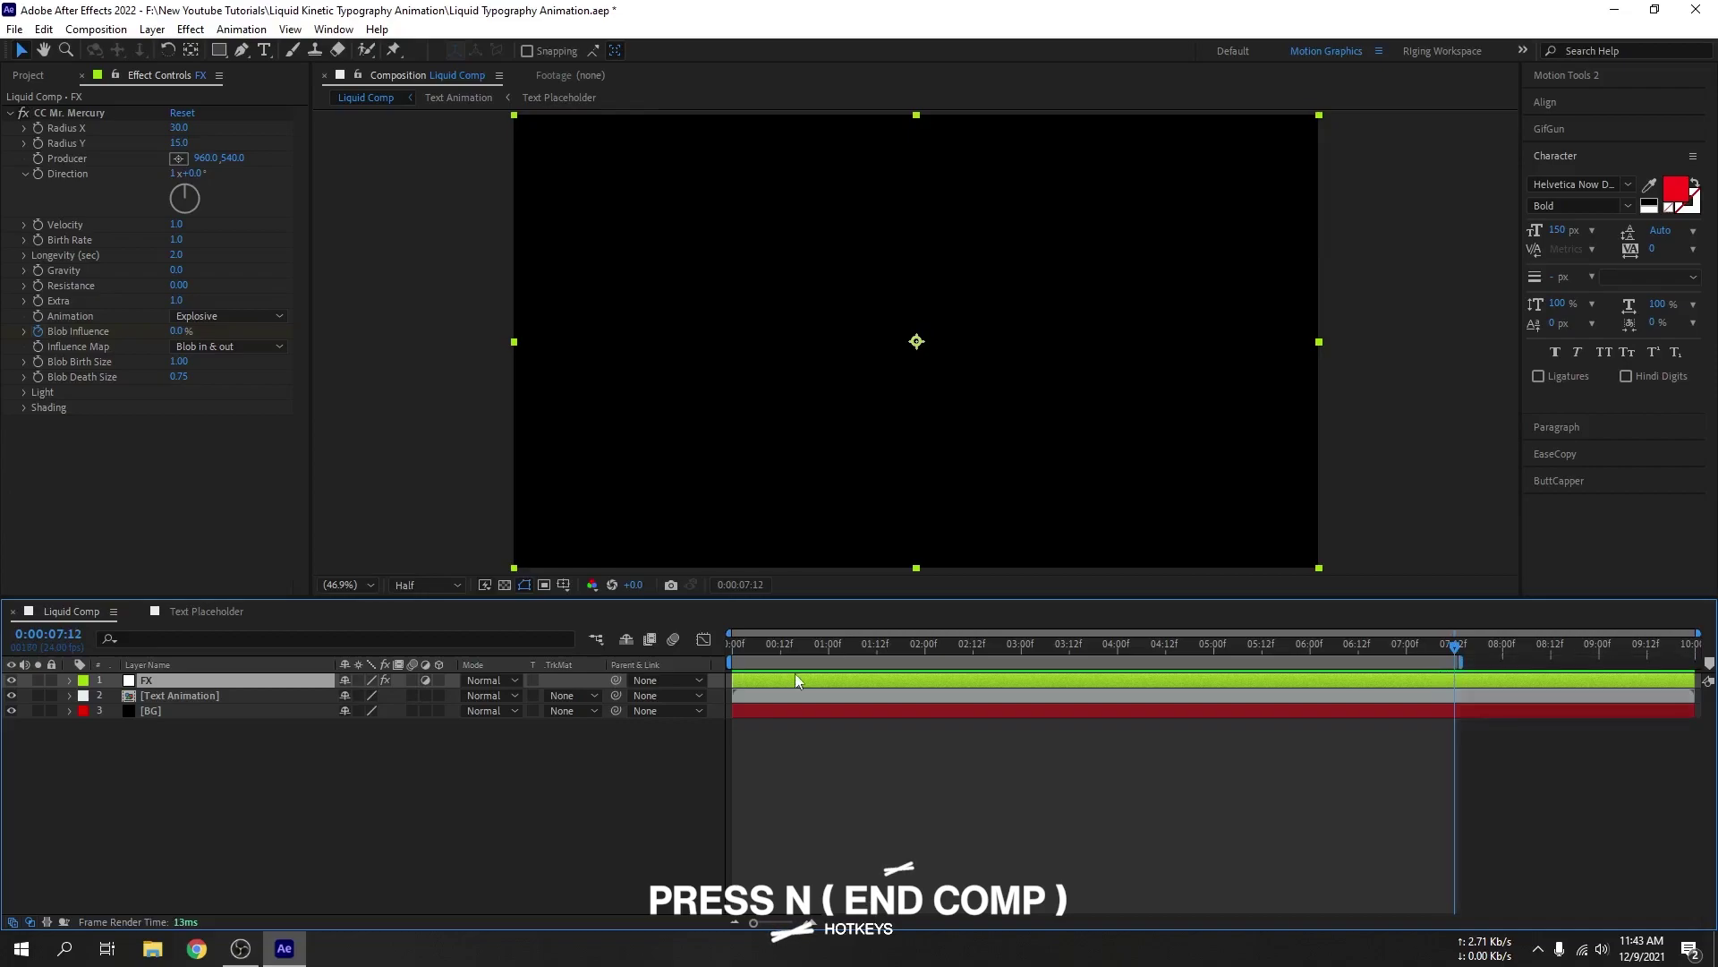
key(space)
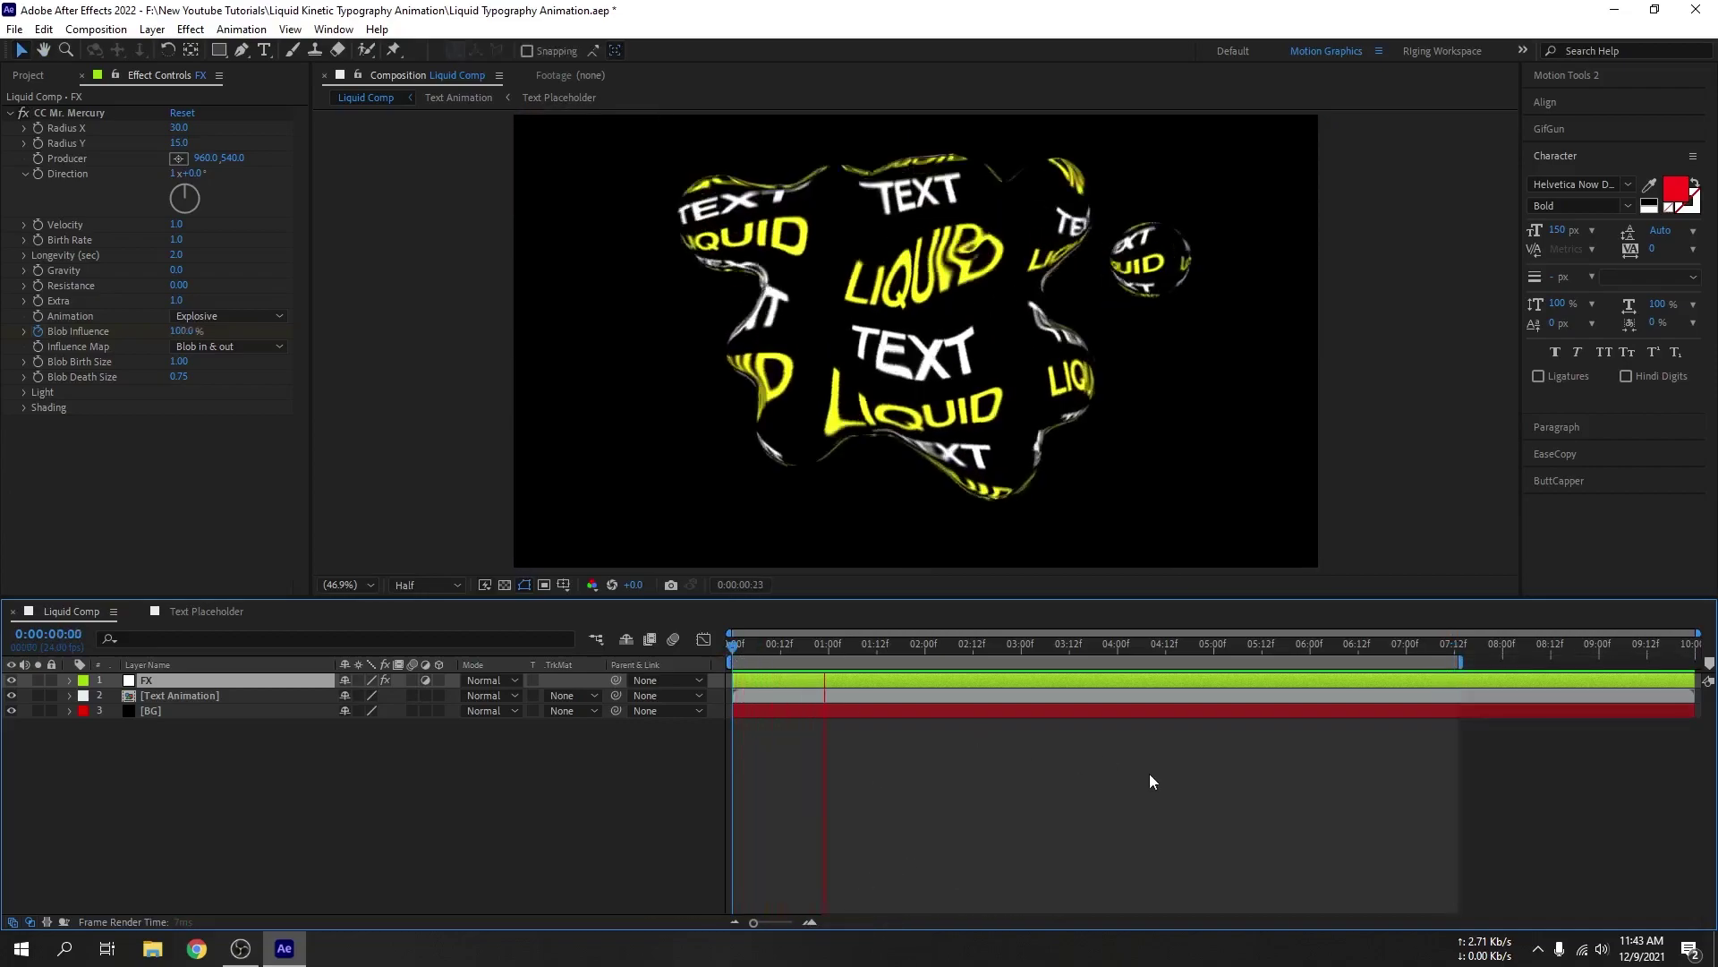